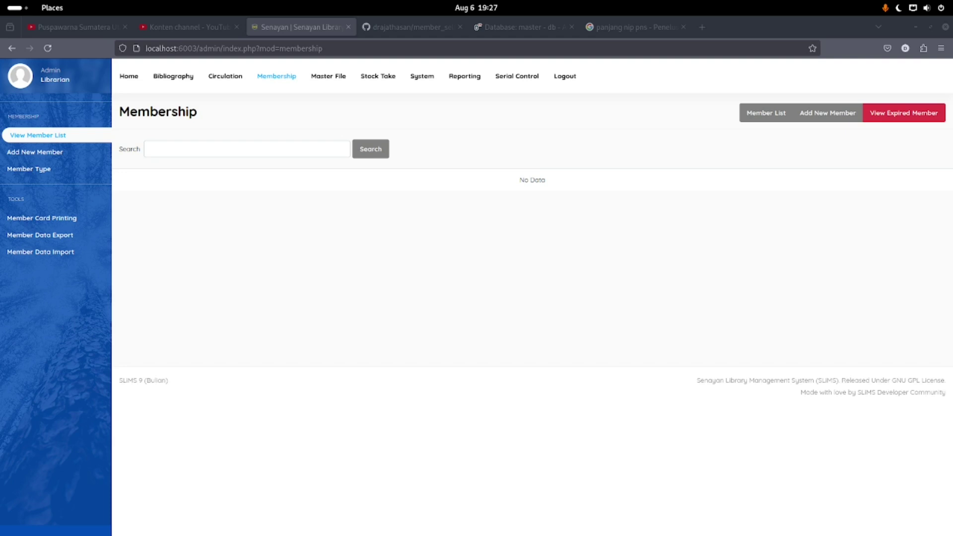
Switch from SLiMS to the GitHub member_self_registration repository page in the browser
left_click(421, 196)
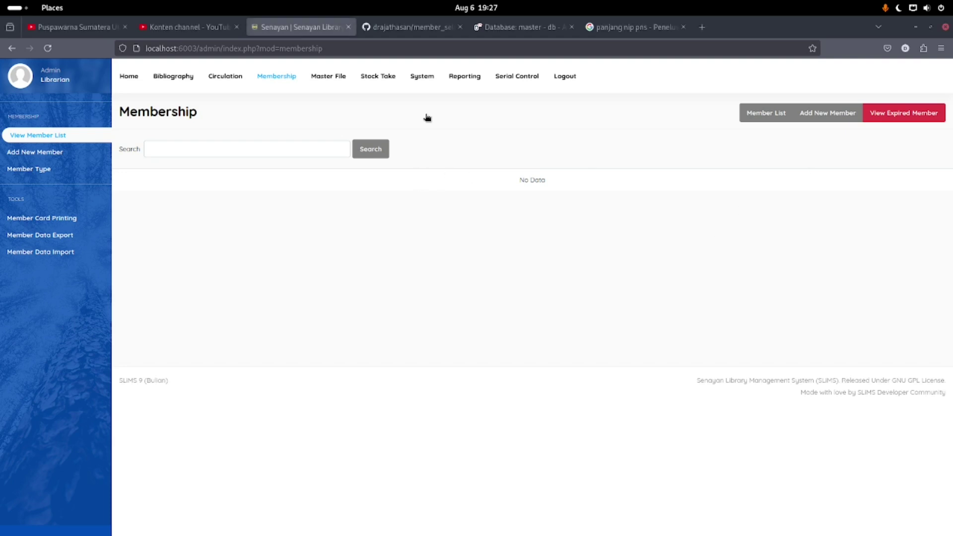
left_click(379, 28)
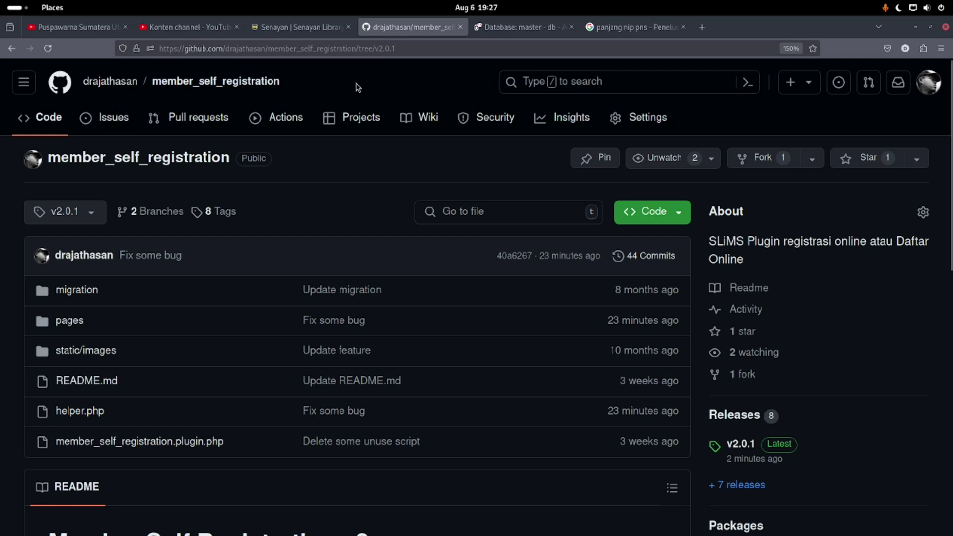
Download the v2.0.1 source code zip of member_self_registration and open it in the archive manager
left_click(740, 444)
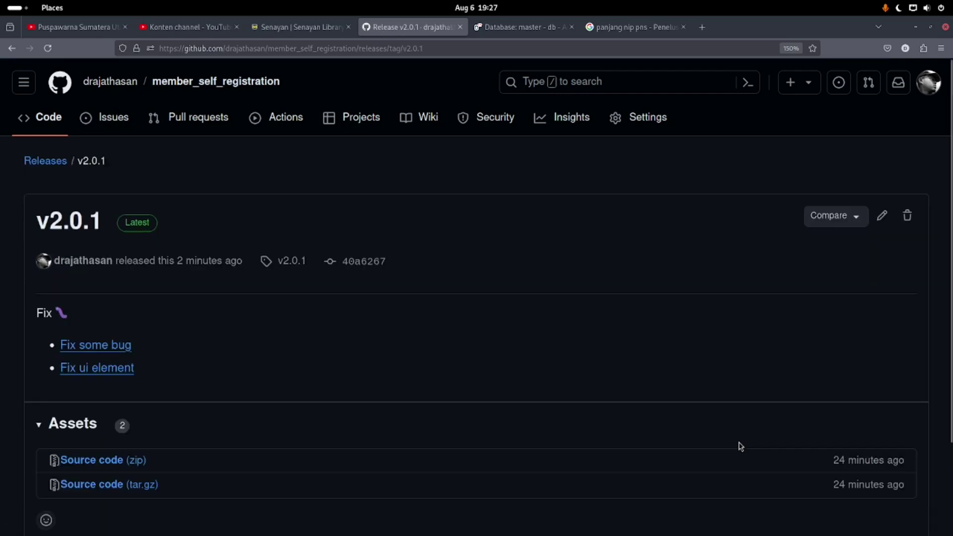
scroll(170, 385, "down", 3)
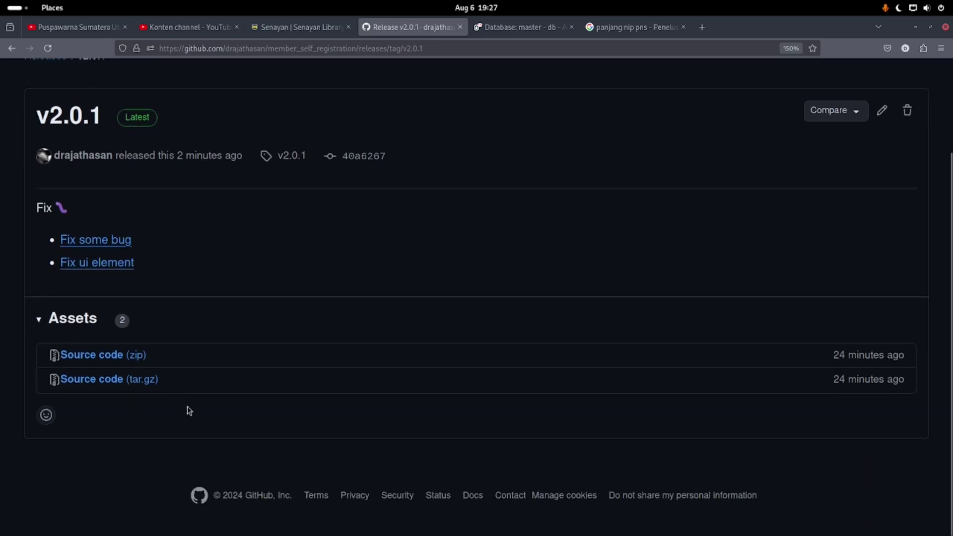
left_click(93, 360)
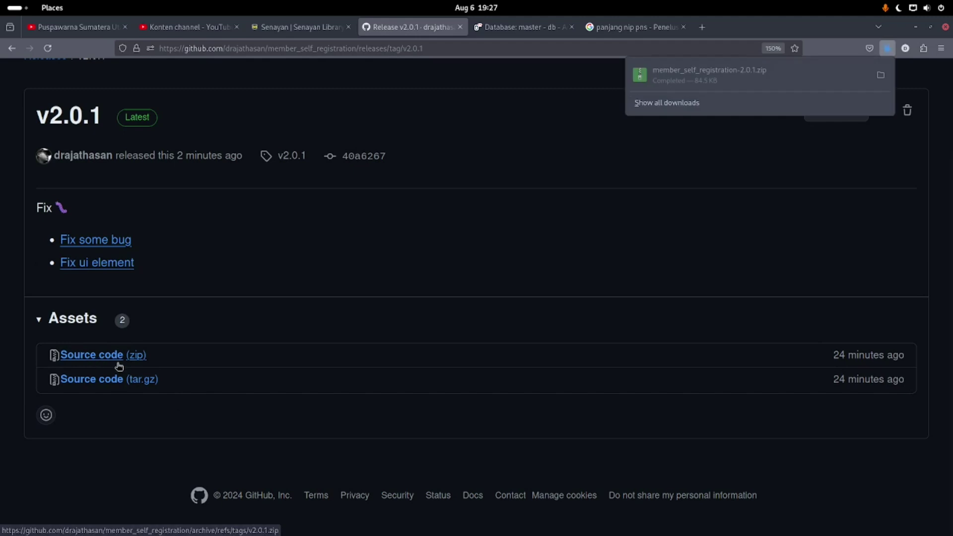
scroll(149, 365, "up", 3)
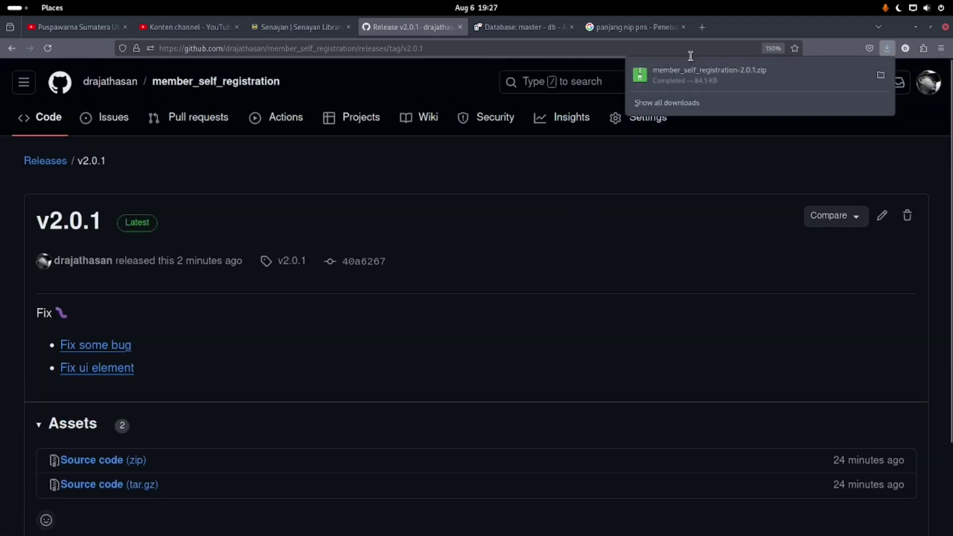
left_click(684, 83)
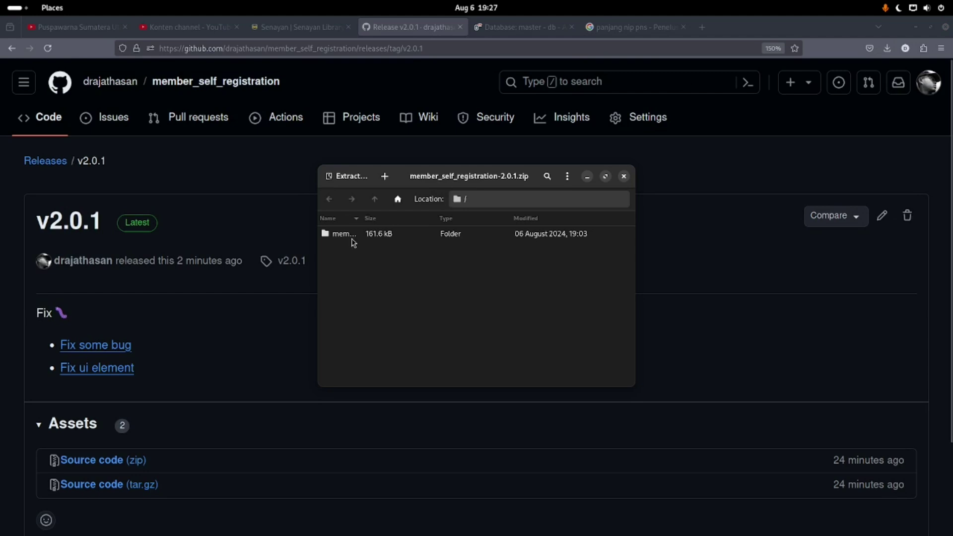
Extract the plugin folder into Home/app/web/master/plugins and dismiss the success message
left_click(350, 239)
left_click(349, 176)
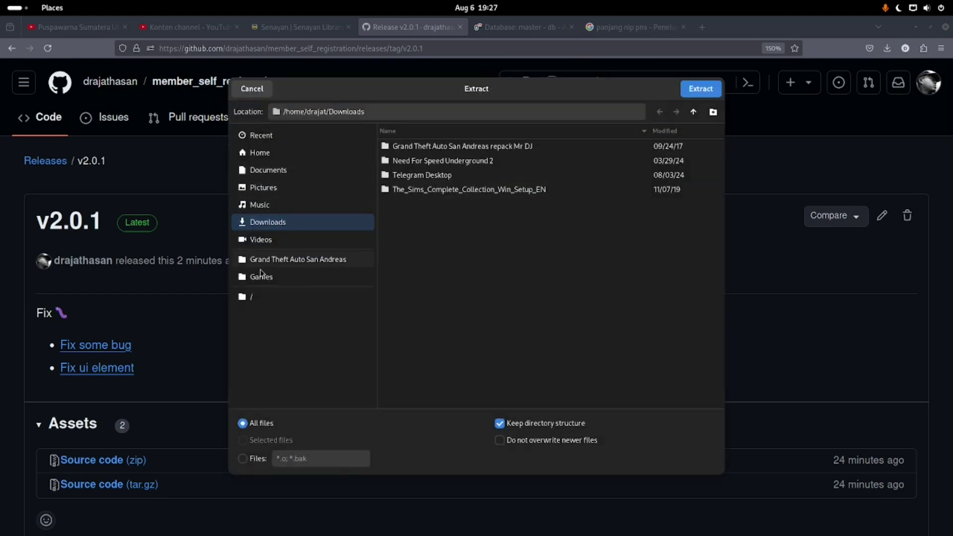
left_click(272, 155)
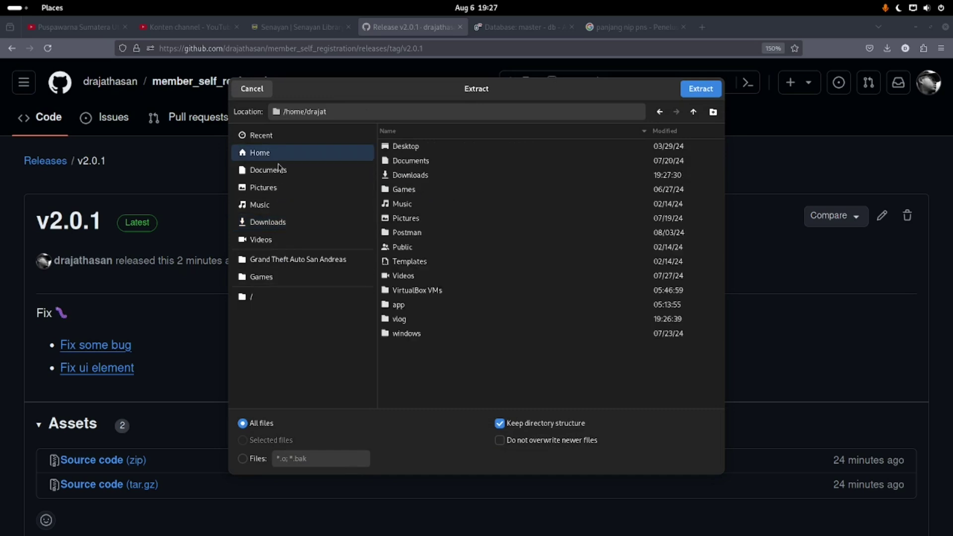
left_click(405, 305)
double_click(405, 305)
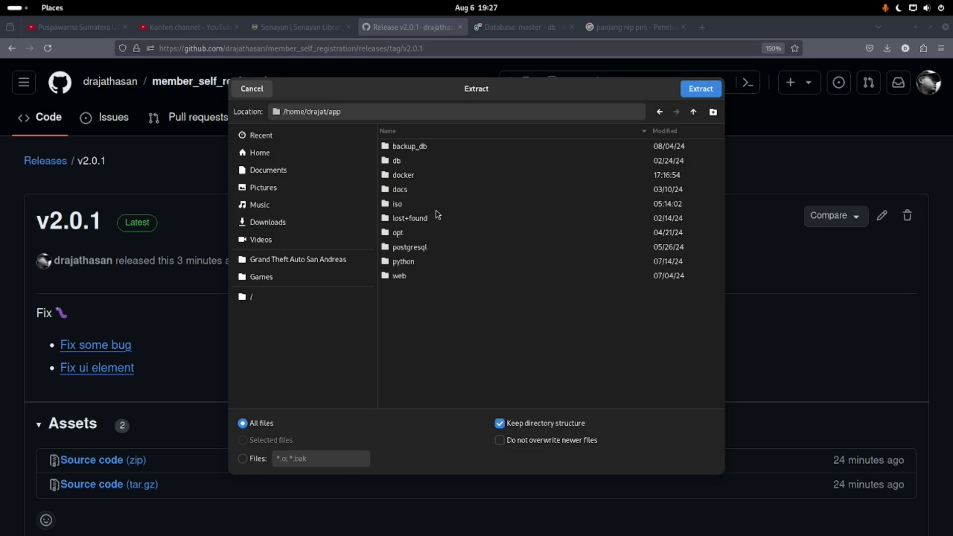
double_click(404, 275)
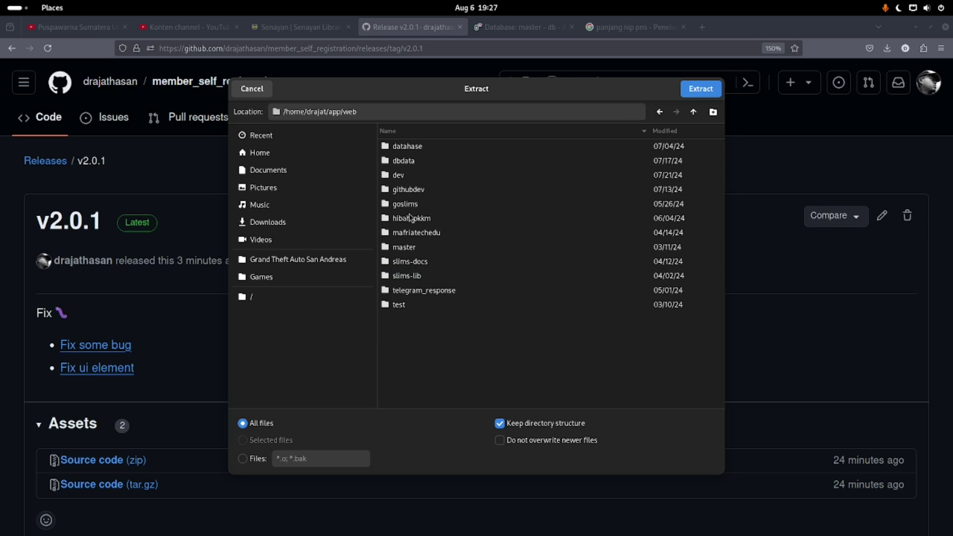
double_click(410, 248)
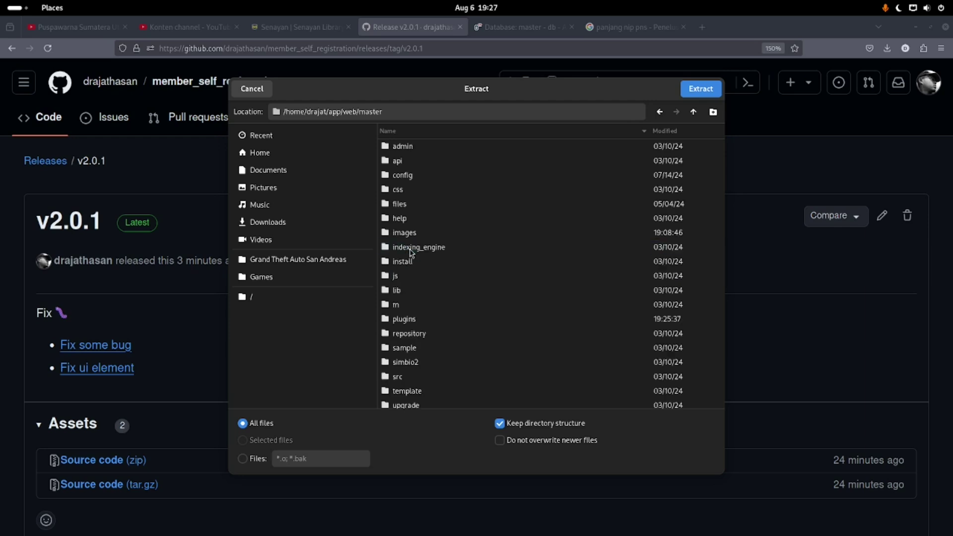
double_click(411, 320)
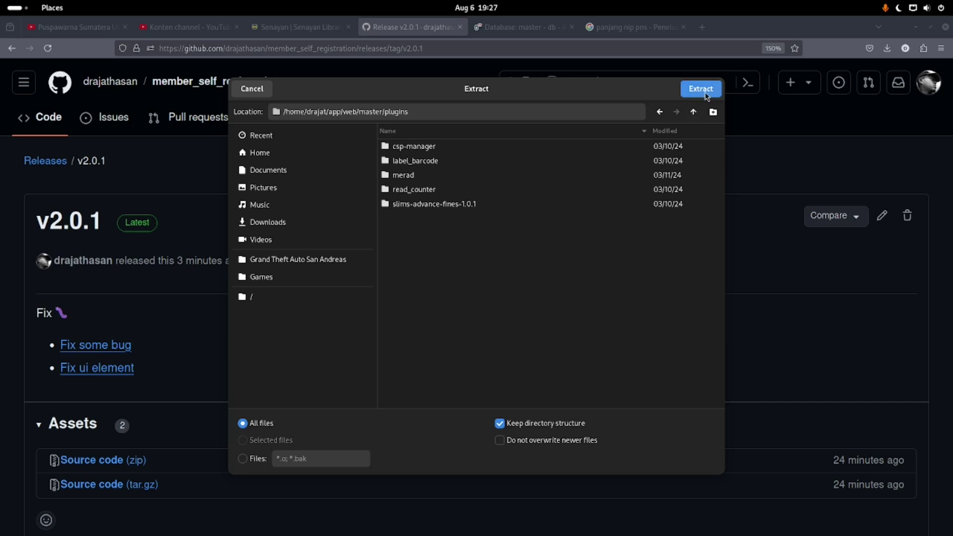
left_click(706, 93)
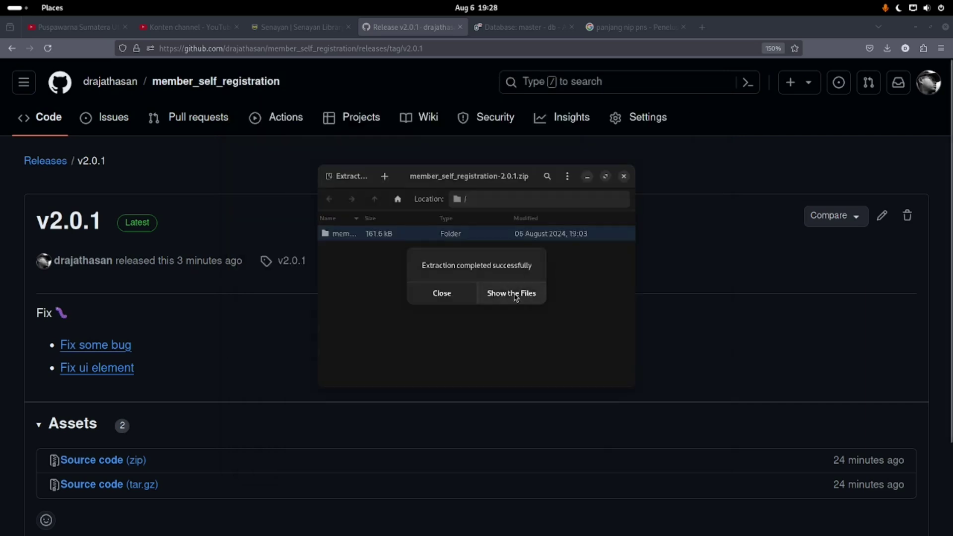
left_click(443, 293)
left_click(308, 28)
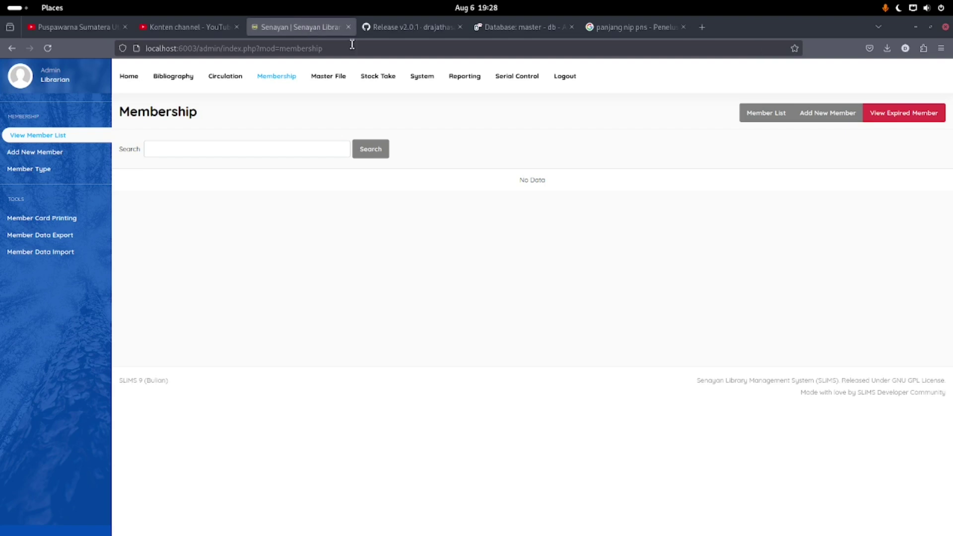
Find 'member' in System > Plugins and enable the member_self_registration plugin
left_click(421, 77)
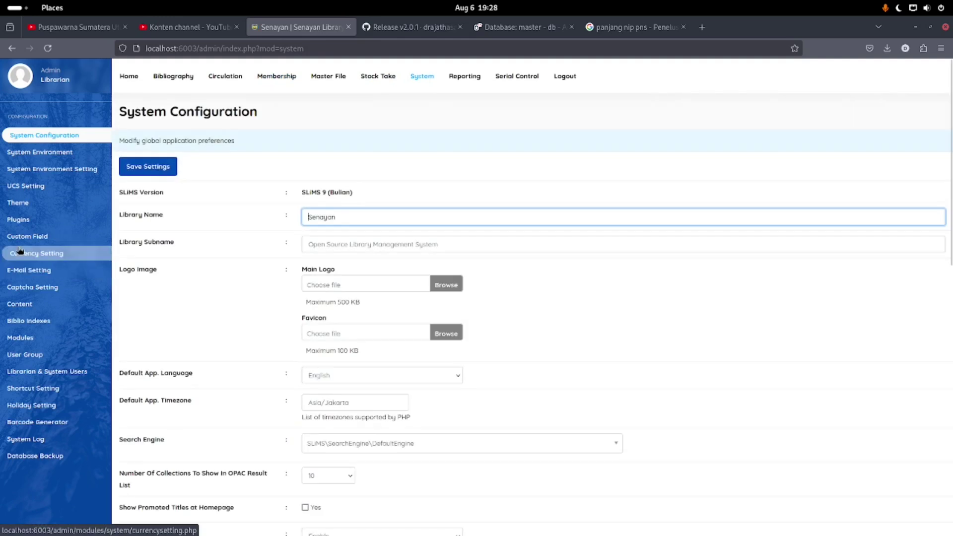
left_click(30, 219)
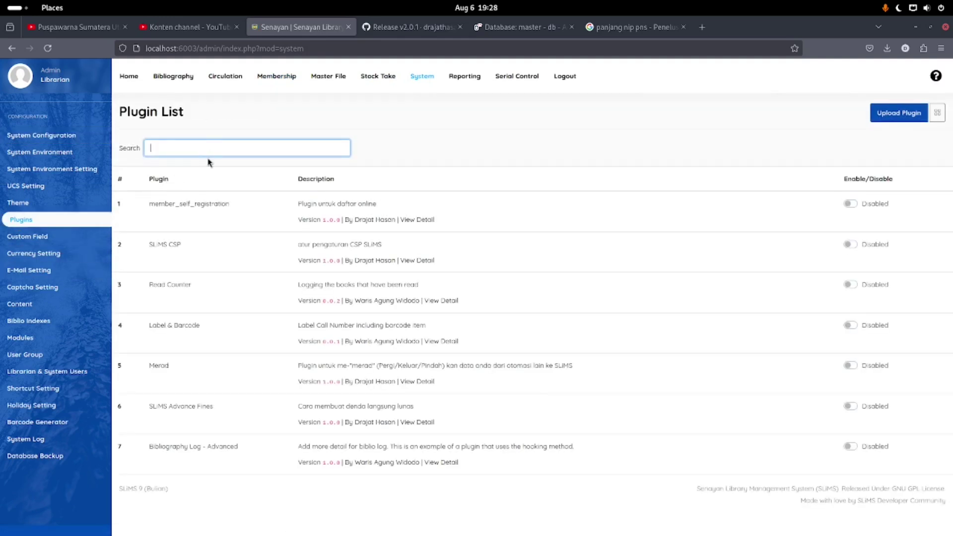
type("member")
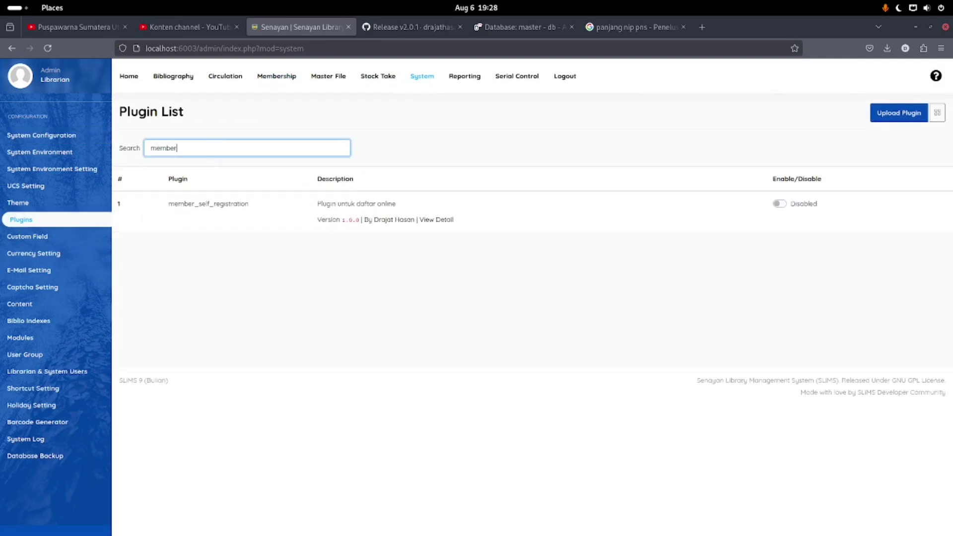
left_click(781, 206)
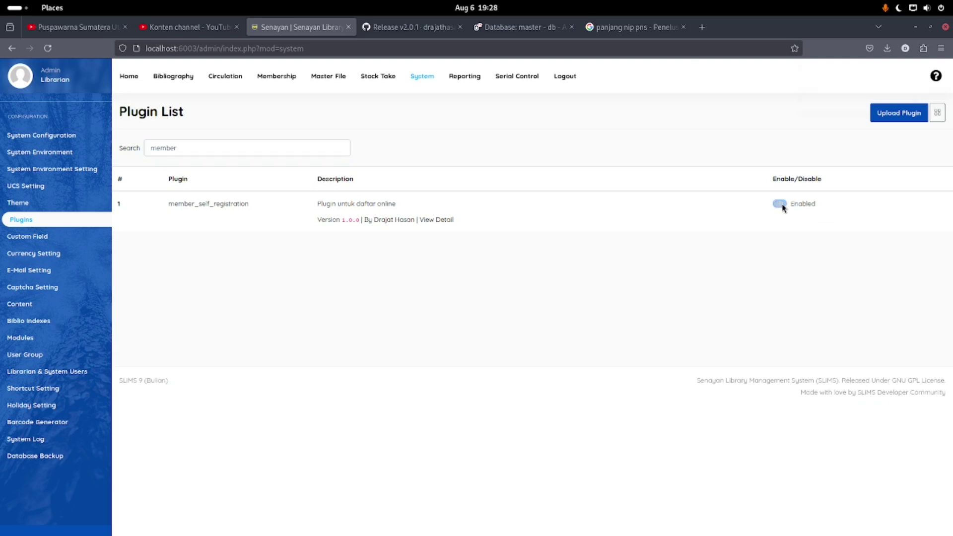
left_click(266, 80)
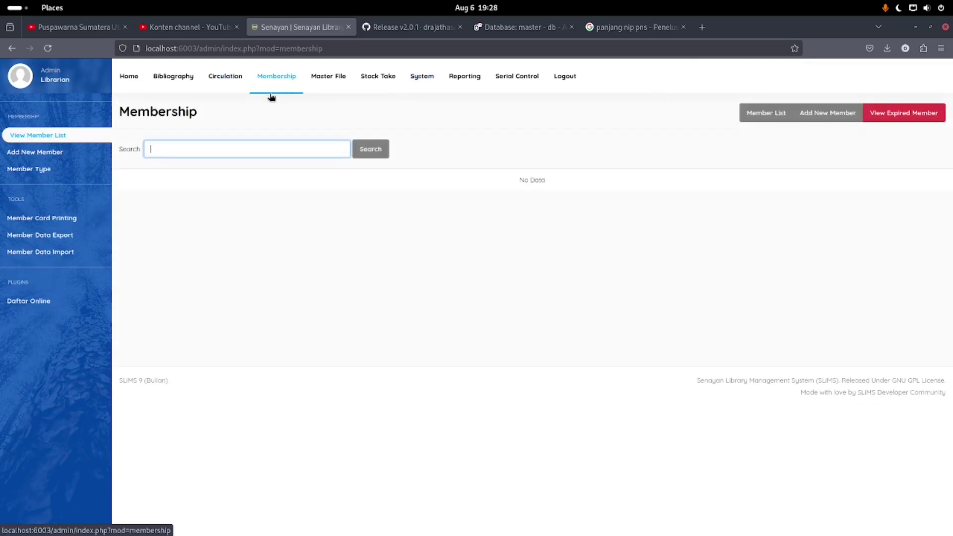
Open Daftar Online under Plugins and start a new registration schema with Buat Yuk
left_click(53, 303)
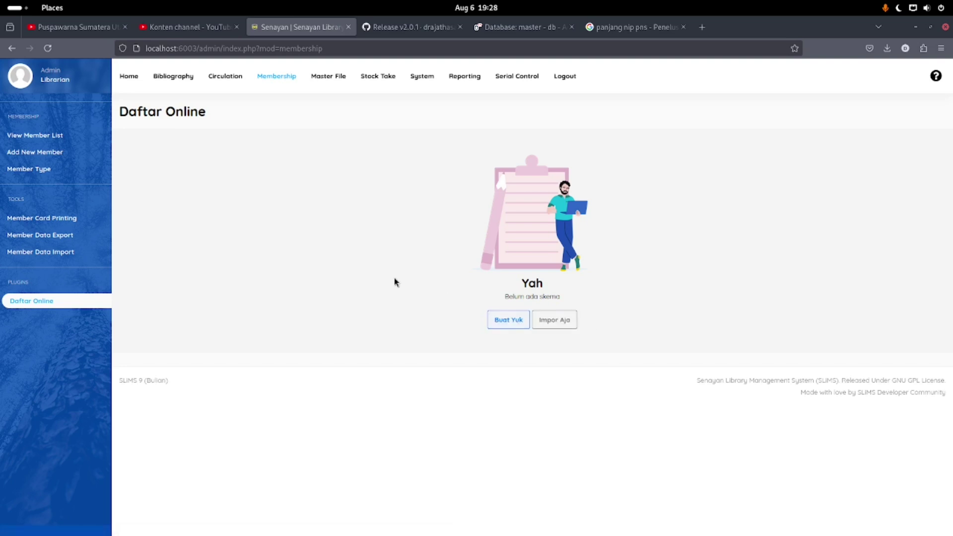
left_click(498, 327)
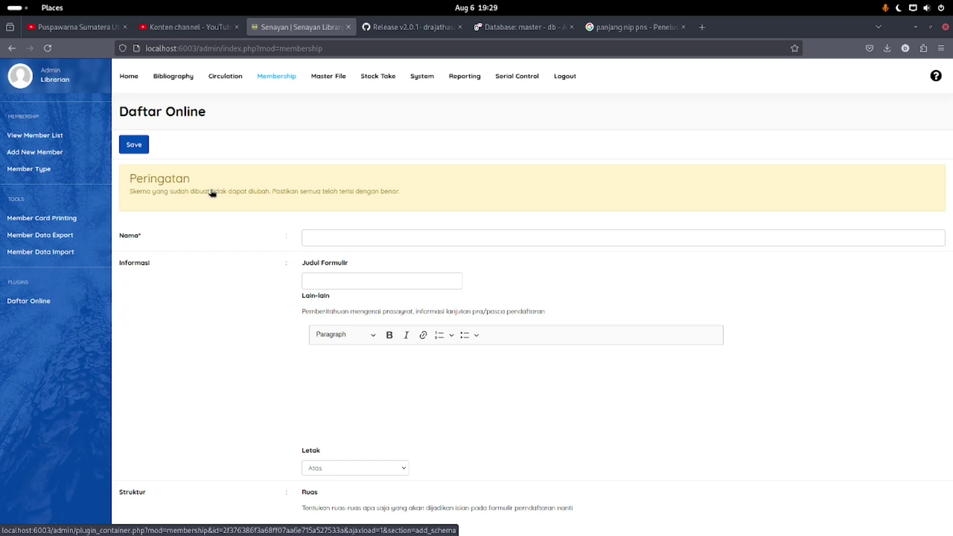
Inspect the daftar_mandiri part of the OPAC page address
left_click(325, 238)
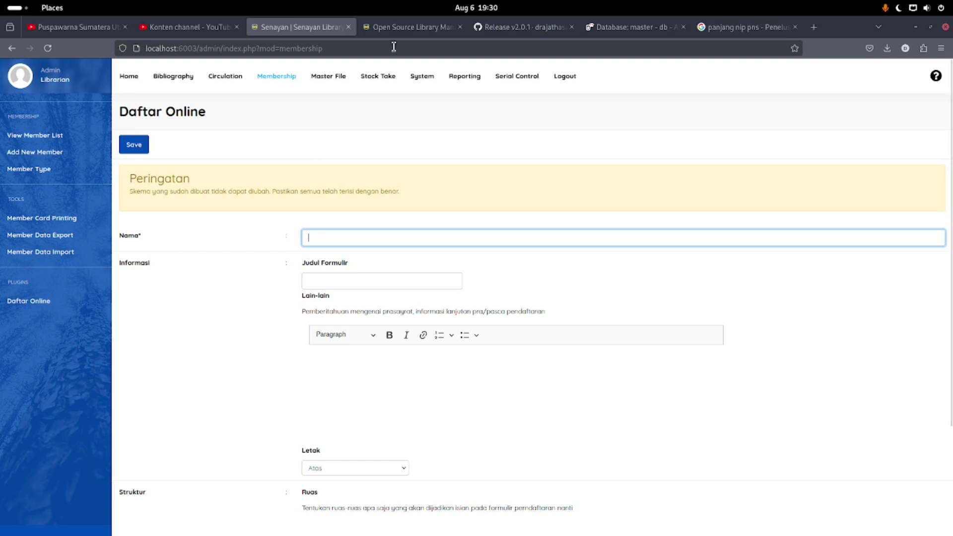
left_click(397, 28)
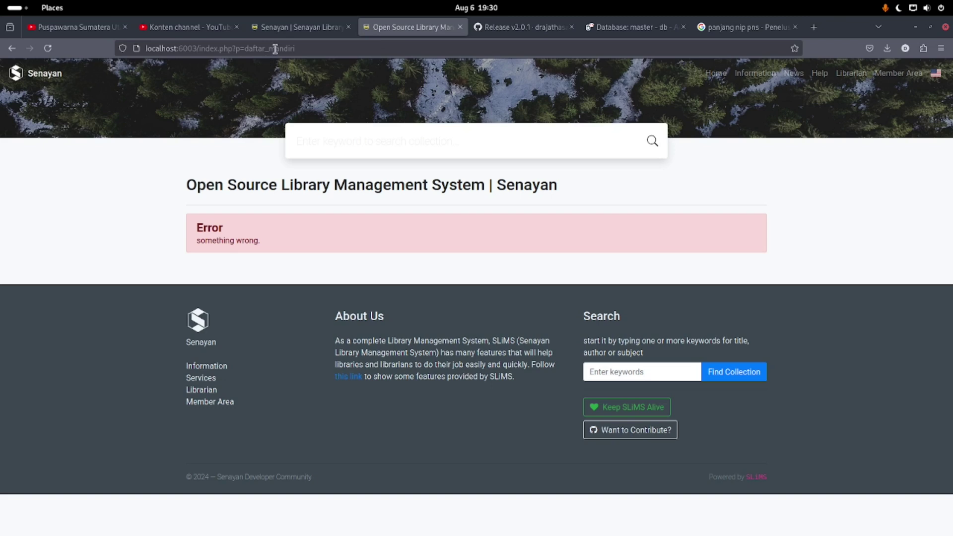
left_click(276, 49)
left_click(249, 48)
left_click_drag(244, 48, 336, 53)
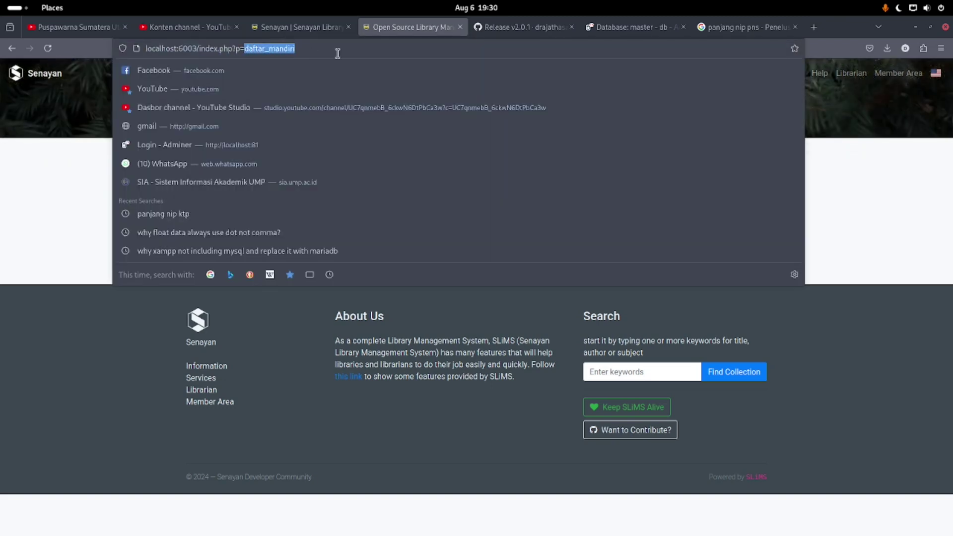
left_click(303, 30)
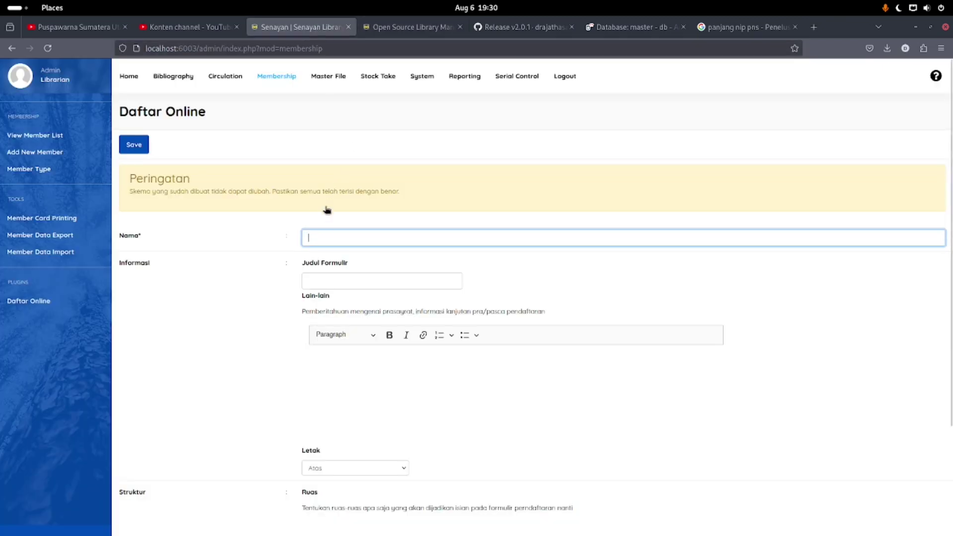
Name the registration schema Daftar Mandiri
left_click(326, 232)
type("D")
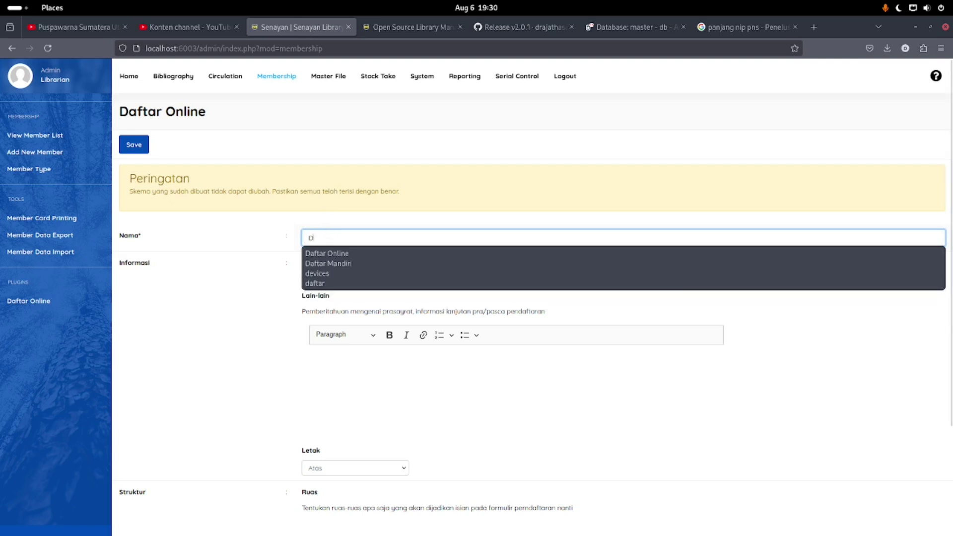
type("aftar Mandiri")
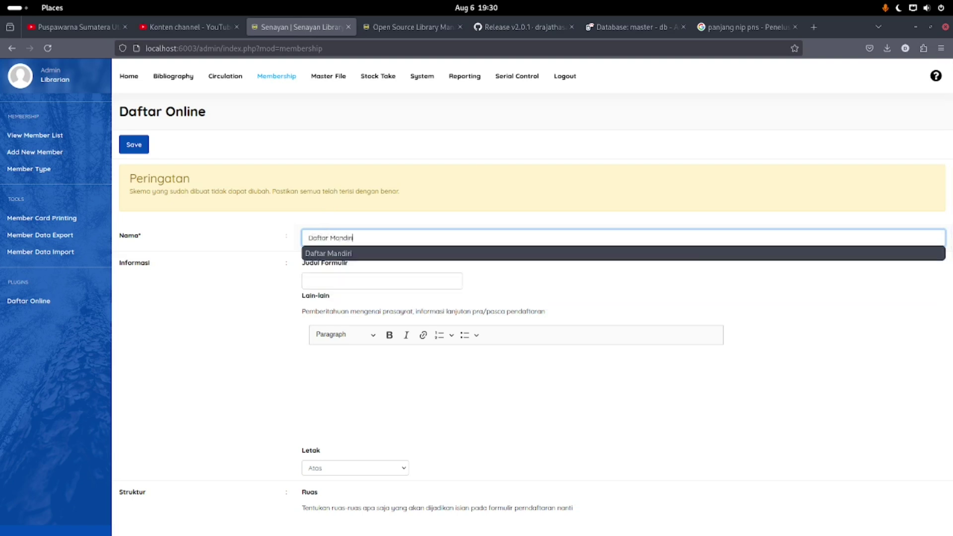
key("Tab")
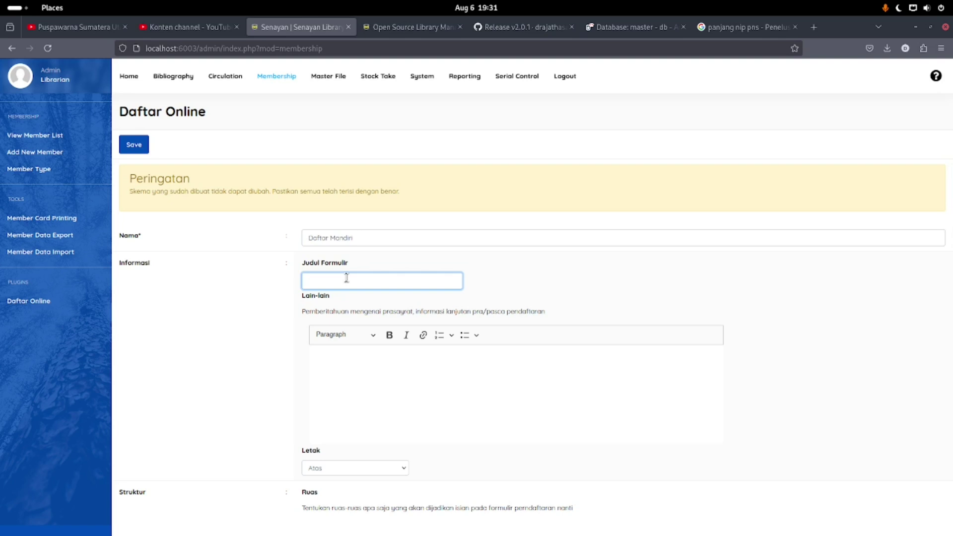
Open the OPAC Library Information page and select its heading
left_click(399, 28)
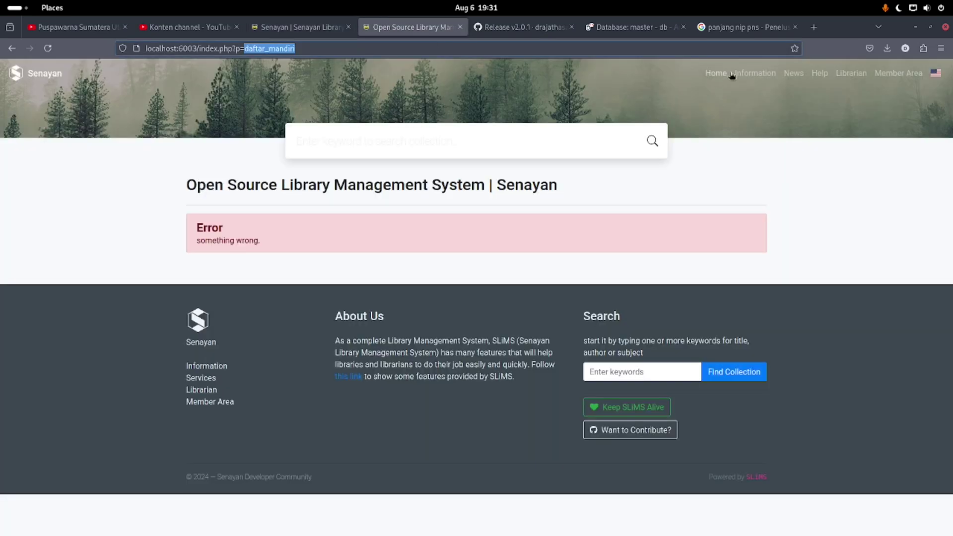
left_click(747, 74)
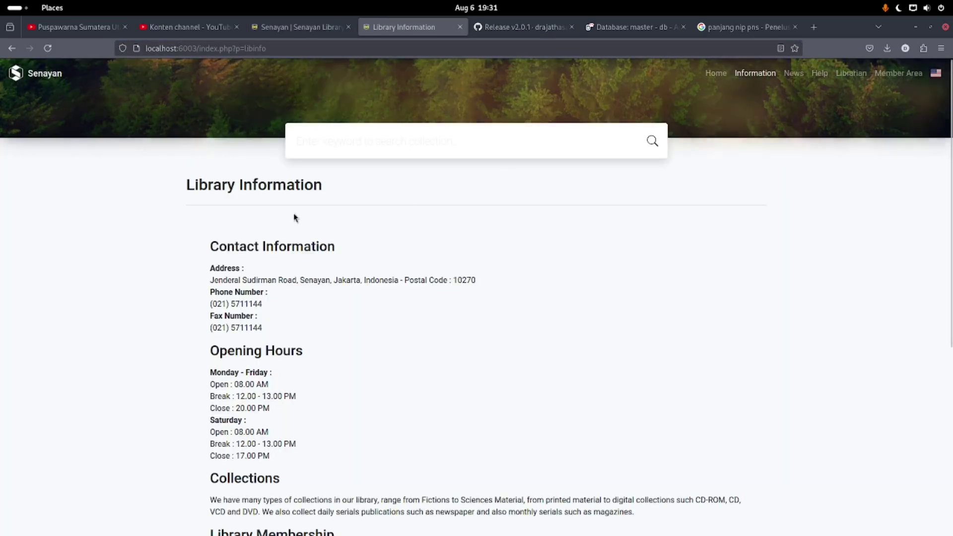
left_click_drag(362, 185, 147, 193)
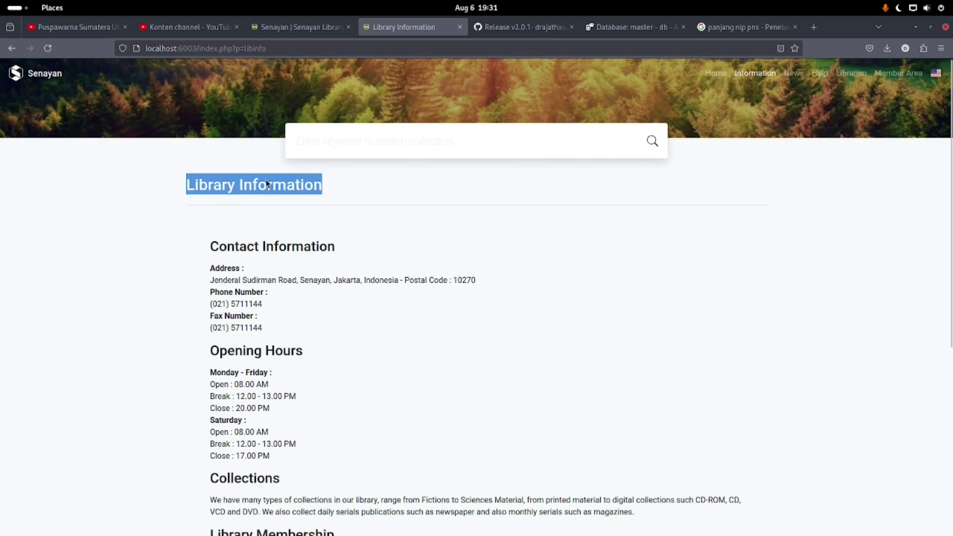
left_click(308, 29)
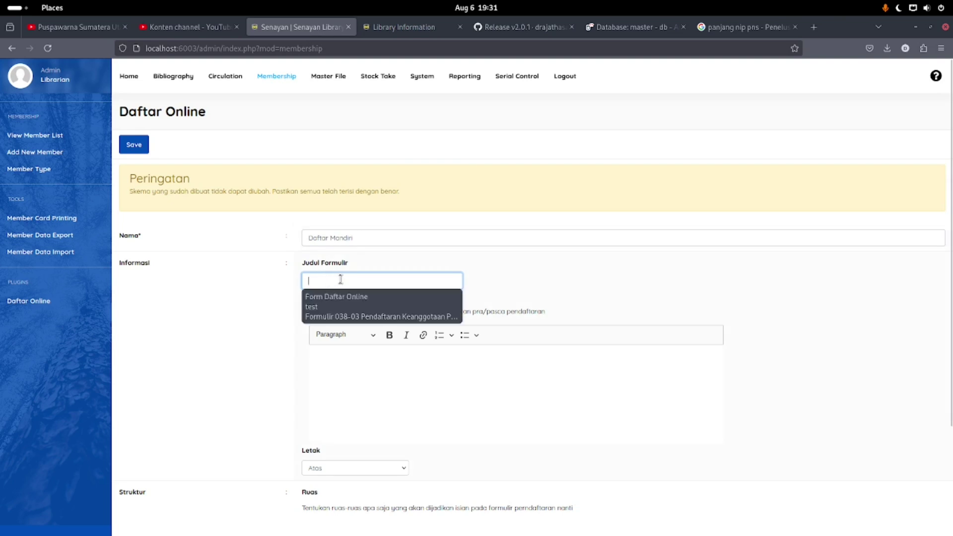
Enter the form title Formulir Pendaftaran Mandiri, removing the stray letter
type("Formulir Pendaftar")
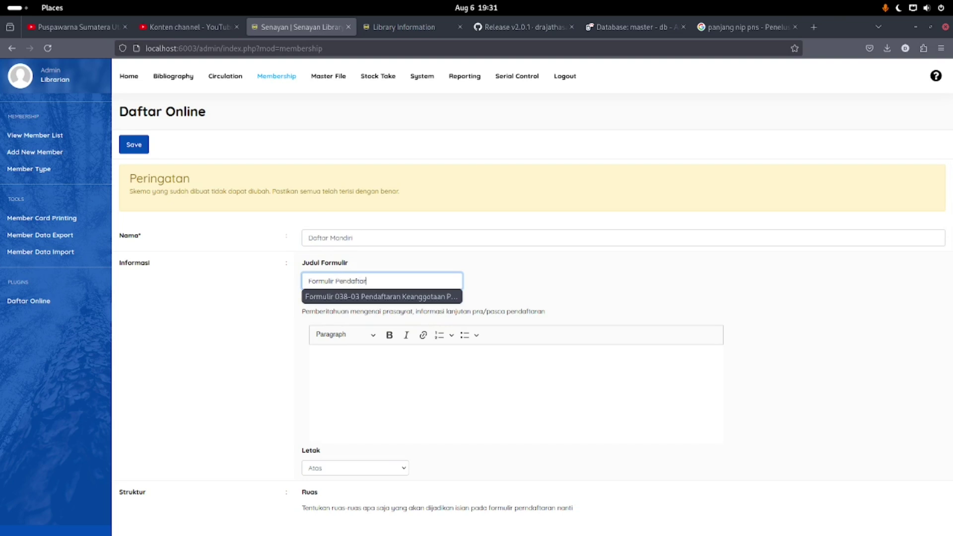
type("anb")
key("BackSpace")
type("Mandiri")
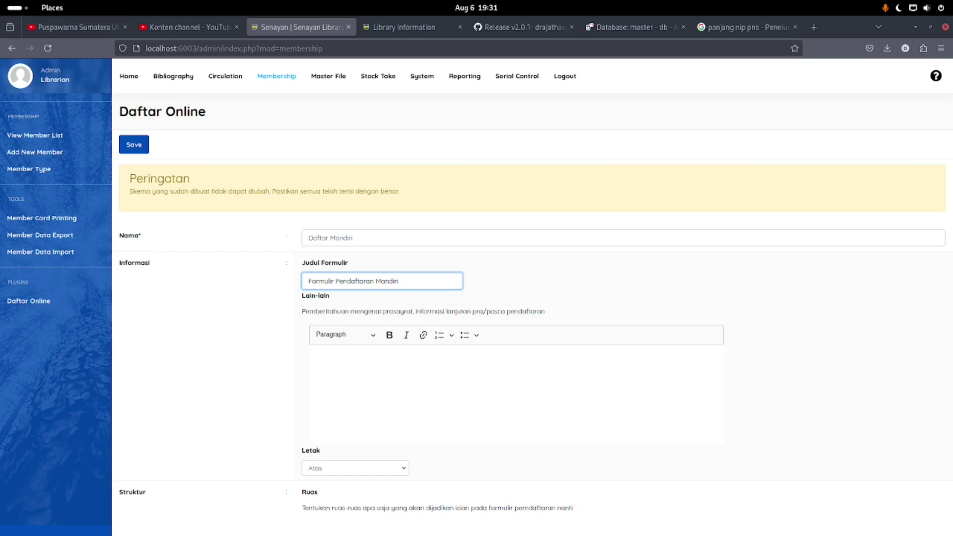
left_click(369, 376)
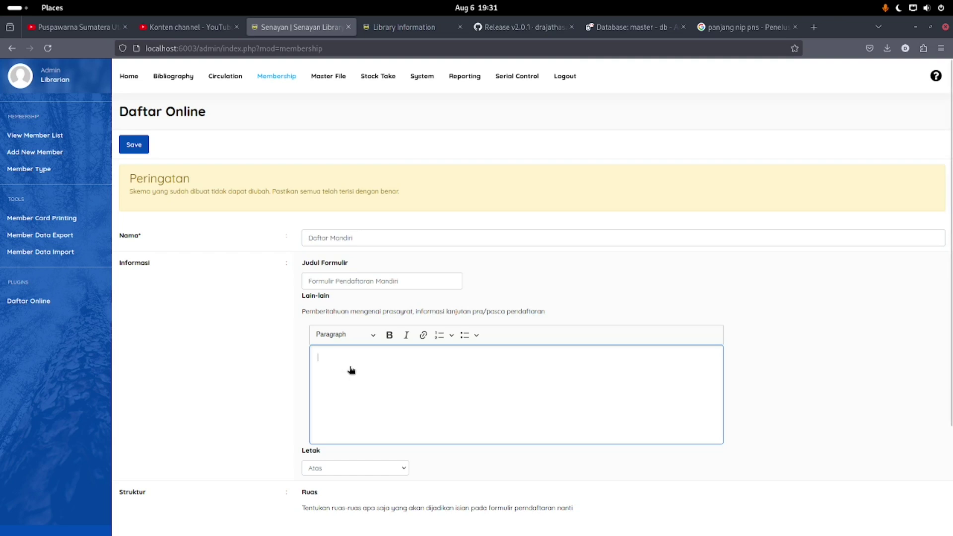
Write the Lain-lain intro sentence asking registrants to agree to the requirements below
type("Setelah")
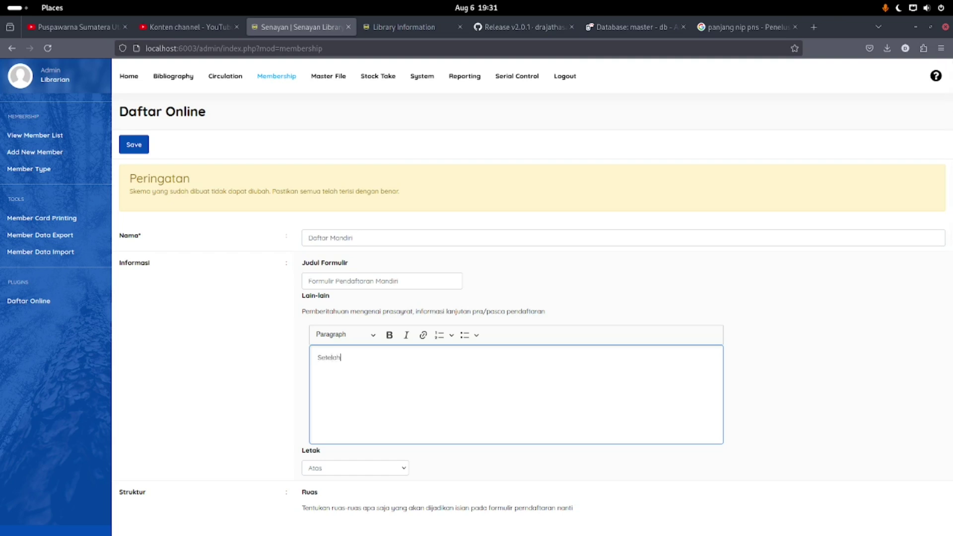
type(" anda mengisi form diatas")
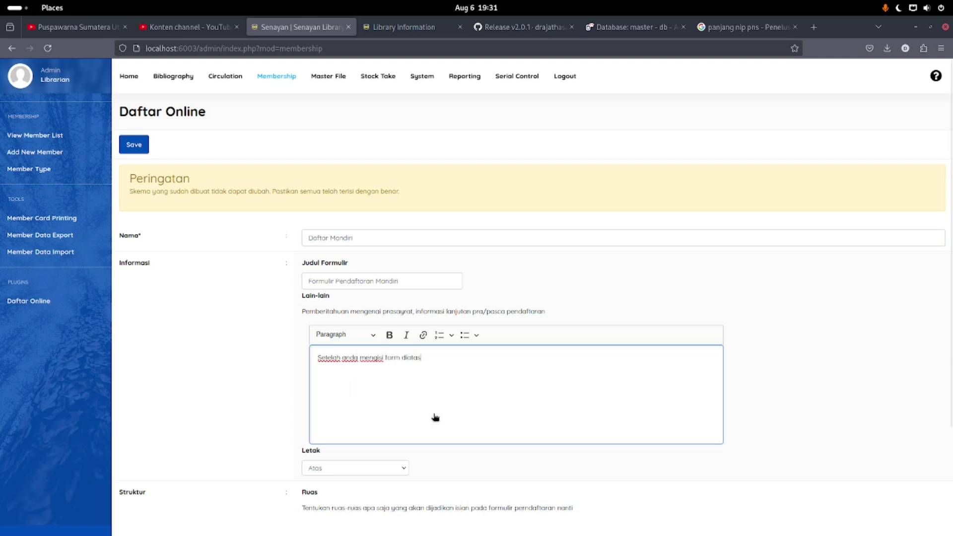
left_click(344, 471)
left_click(507, 362)
left_click(477, 360)
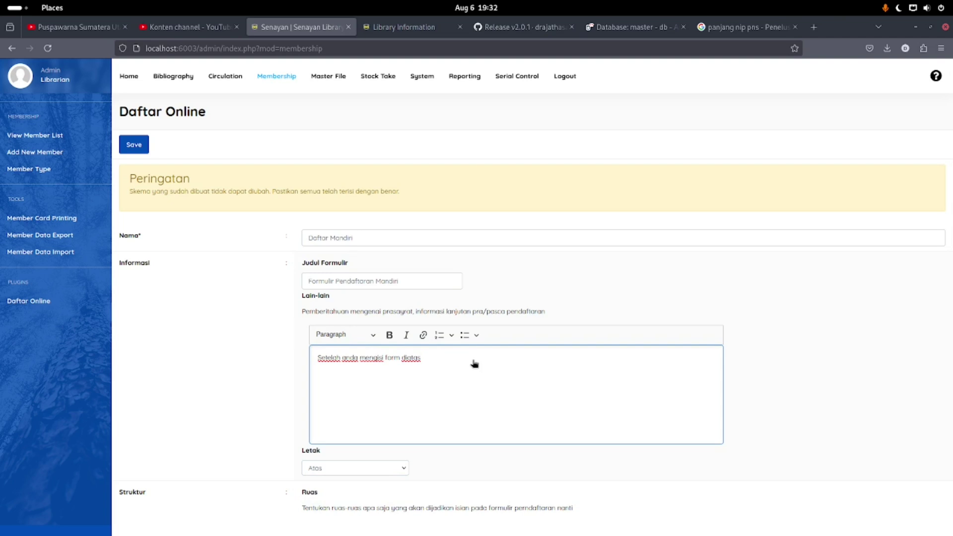
type("maka anda wajib menyestujui persyarat")
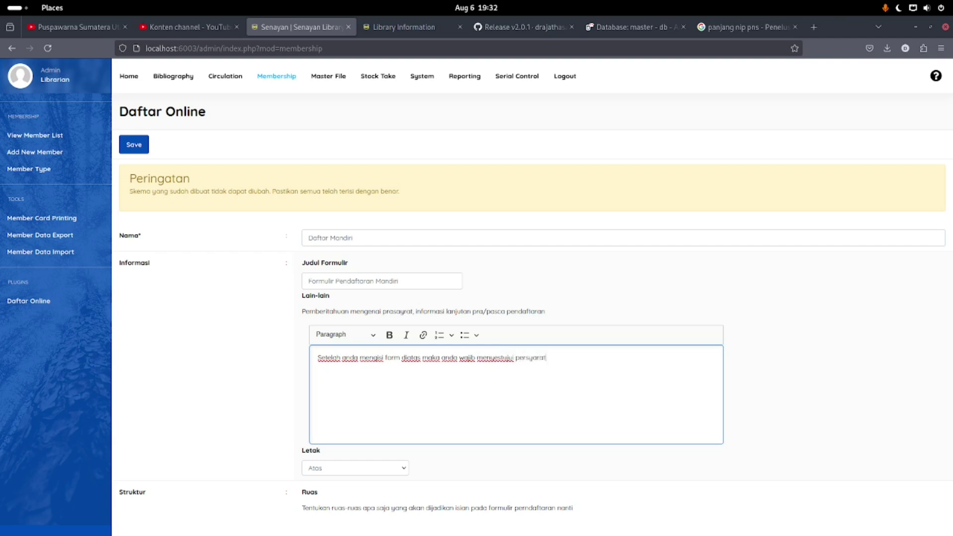
type("an dibawah berikut!")
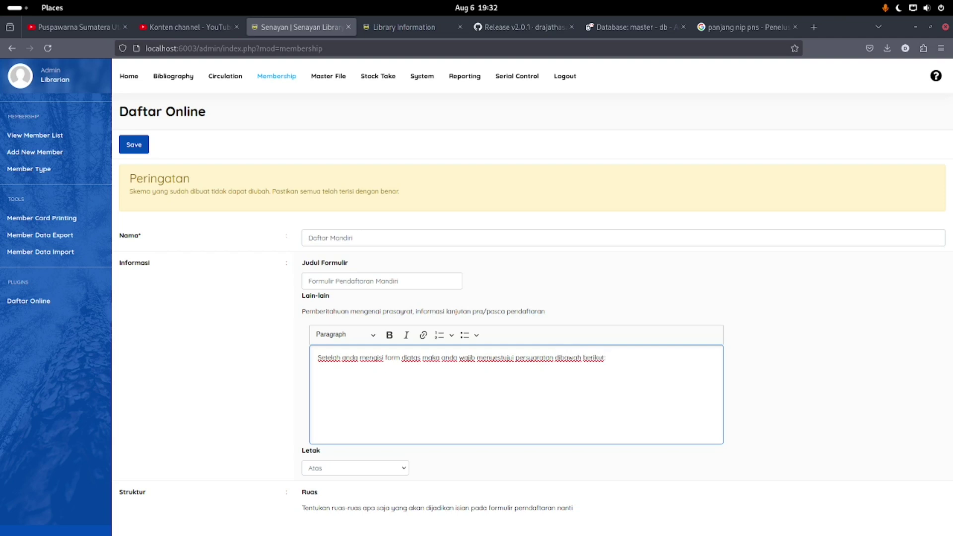
Add a numbered list: no late book returns, a 2000 late fine, and a third item
left_click(436, 340)
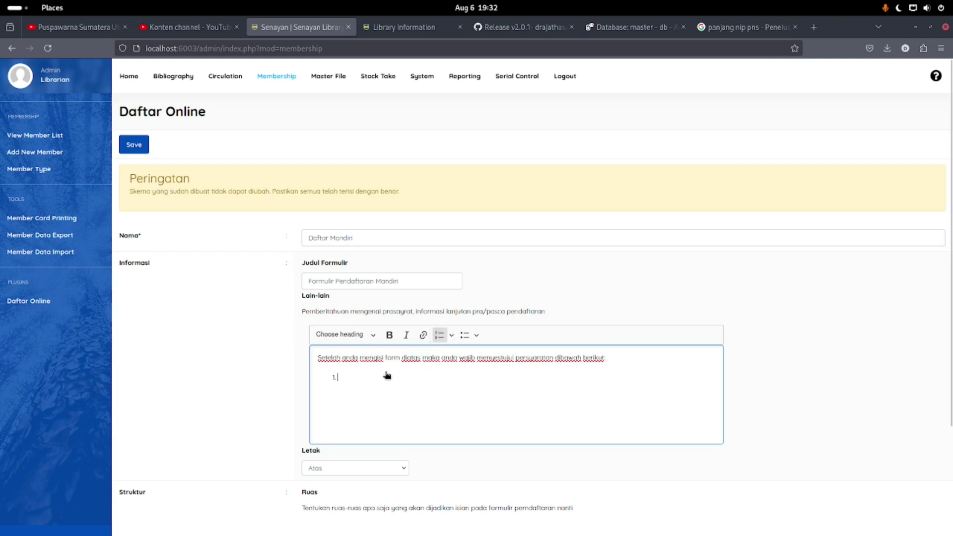
type("Tidak")
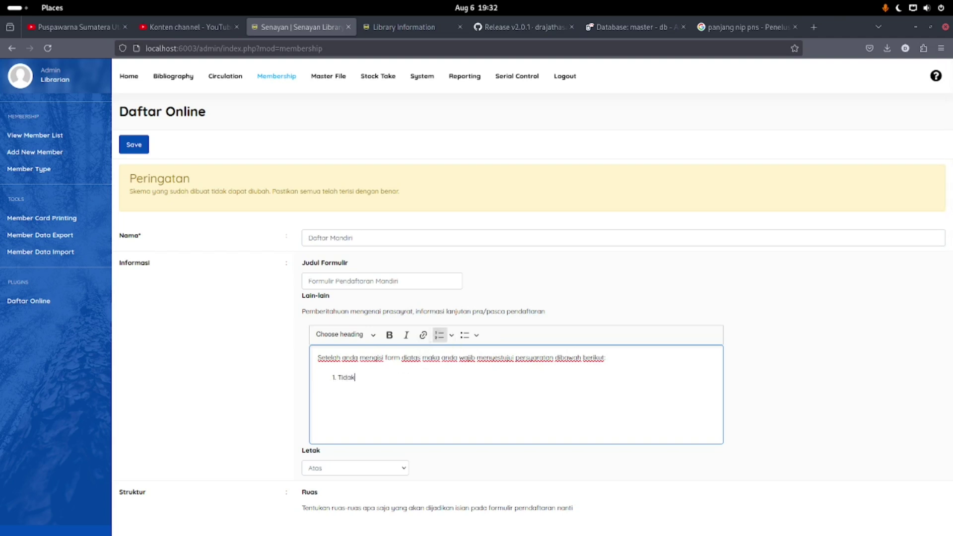
type(" boleh terlambat mengembalikan buku")
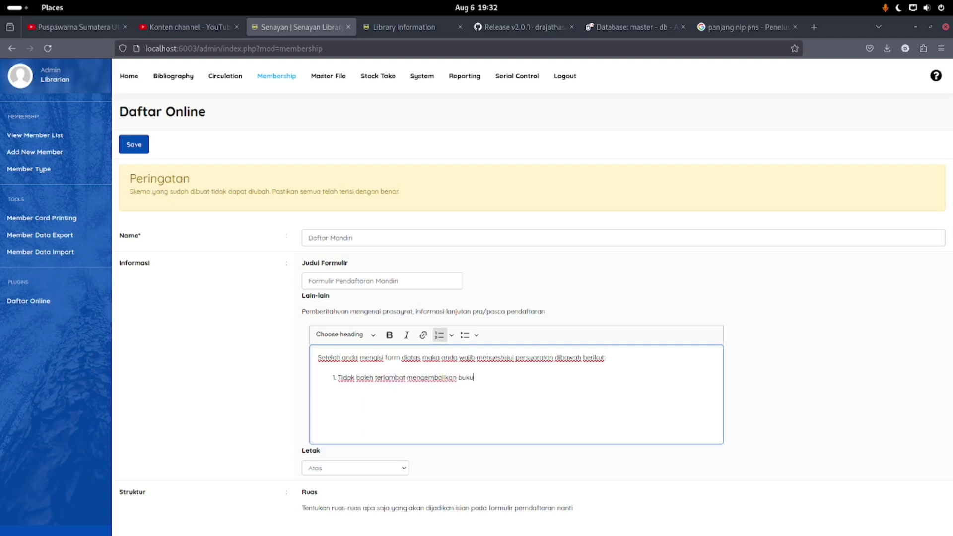
key("Return")
type("Denda tiap keterlambatan se")
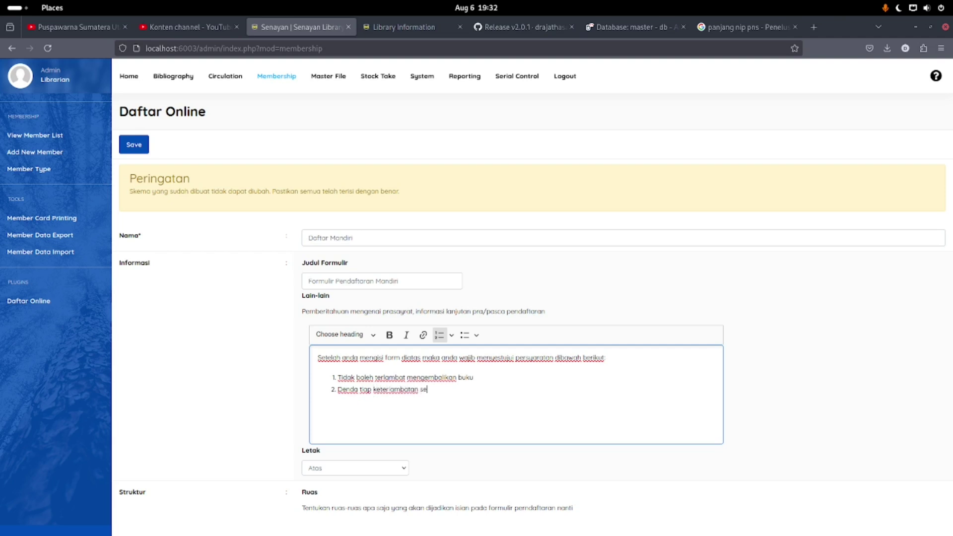
type("besar 2000")
key("Return")
type("dll")
scroll(392, 337, "down", 3)
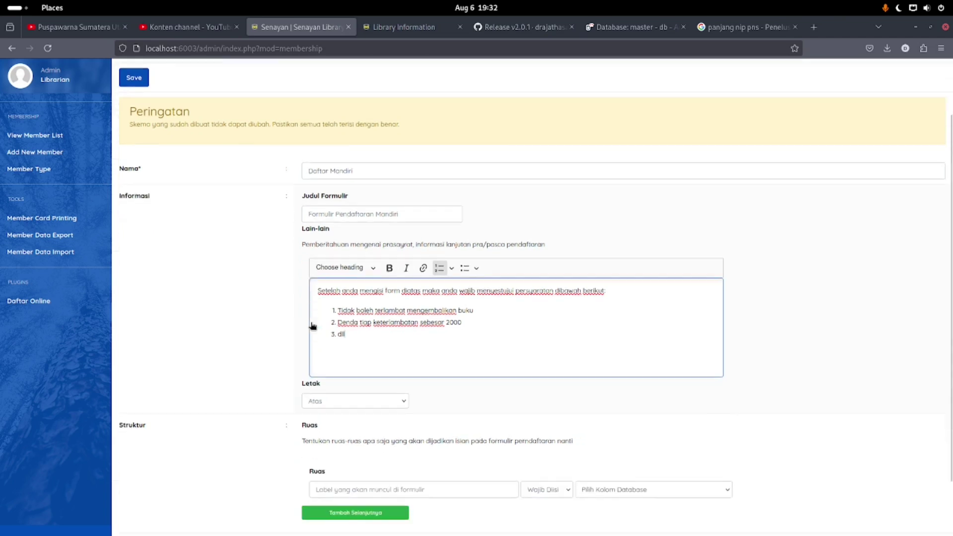
Set the Lain-lain notice position (Letak) to Bawah
left_click(364, 350)
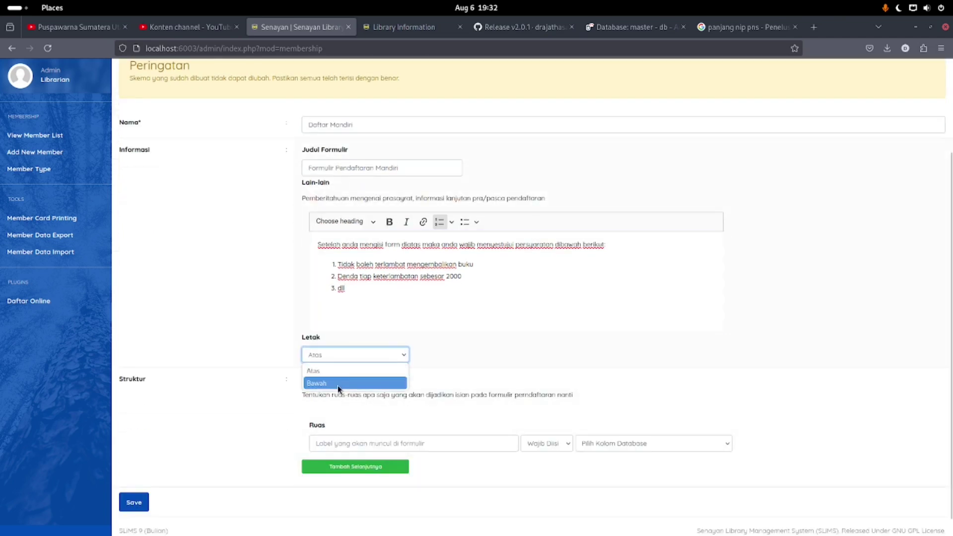
left_click(337, 384)
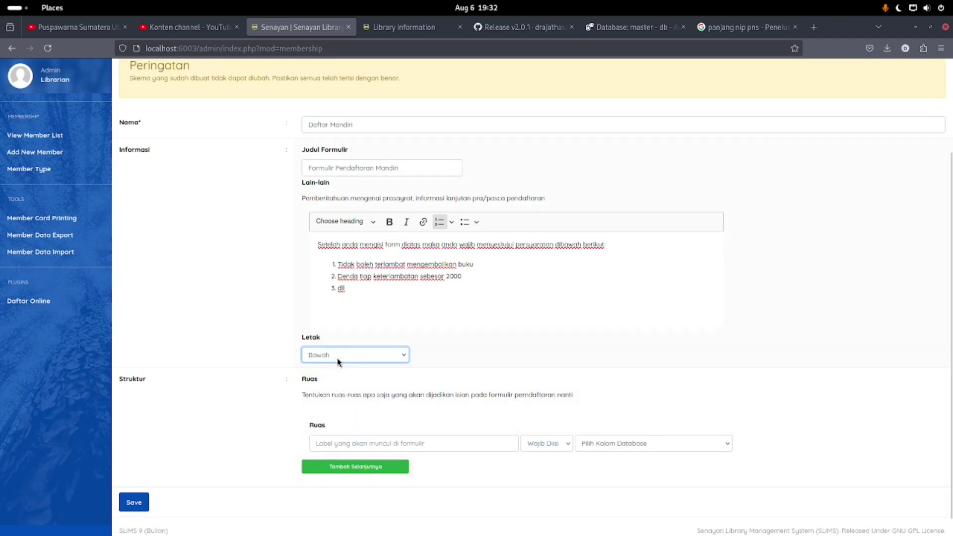
scroll(337, 363, "down", 1)
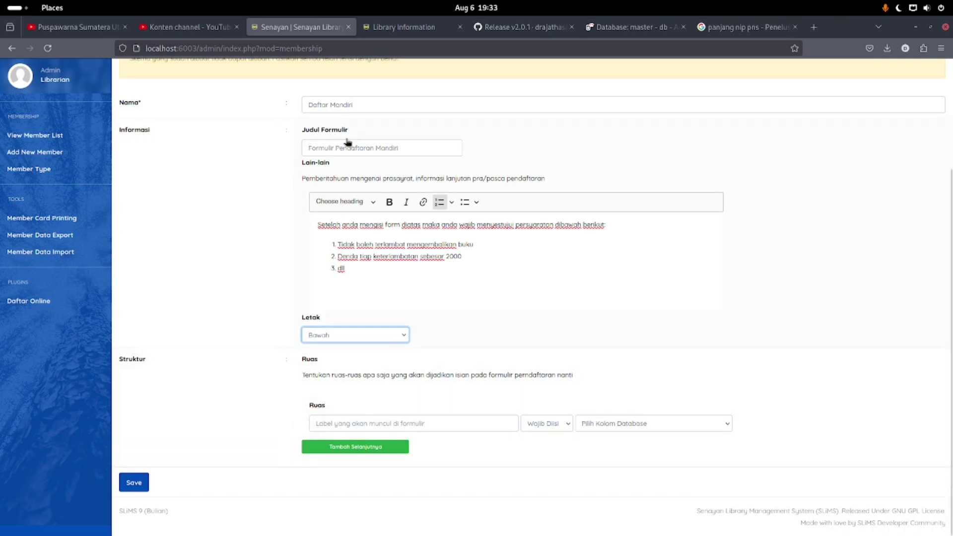
left_click(329, 419)
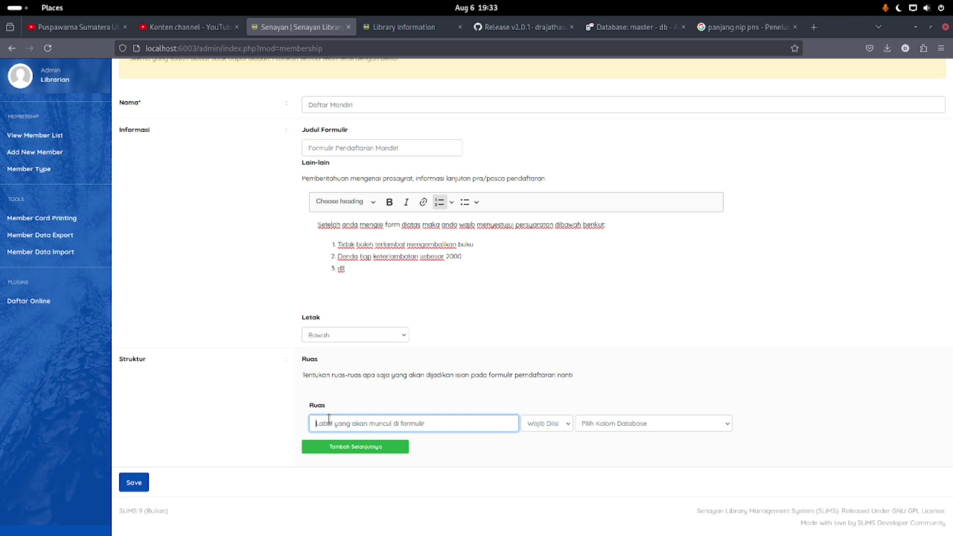
Add a required NIM field mapped to member_id
type("NIM")
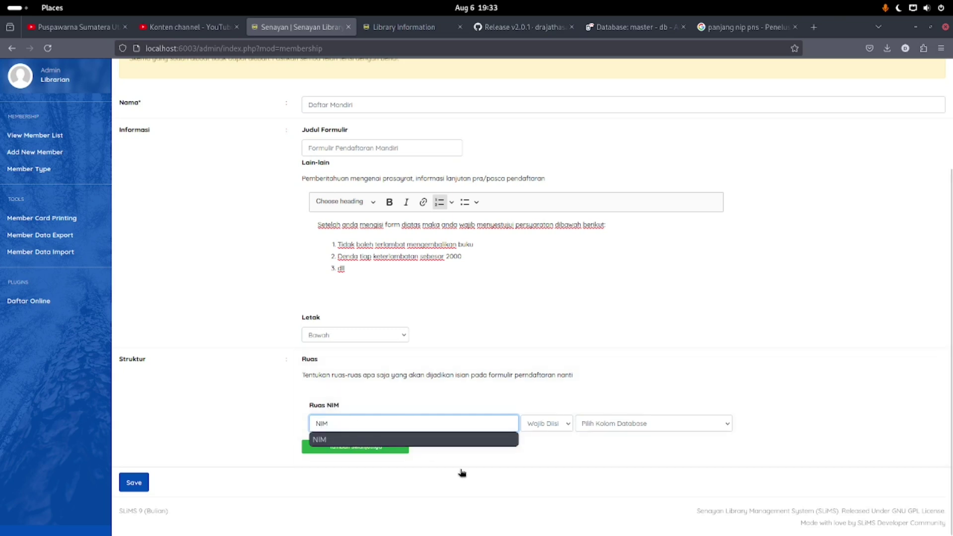
left_click(627, 422)
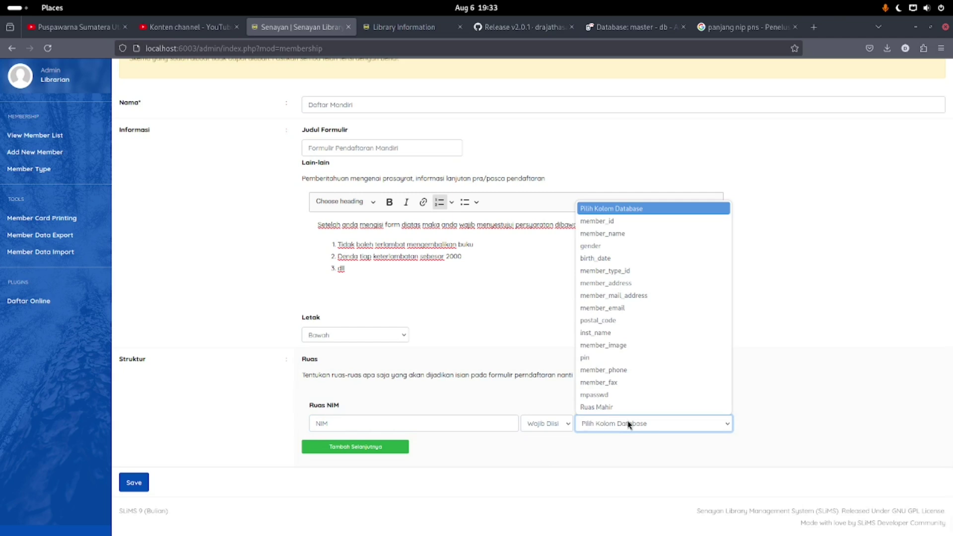
left_click(618, 222)
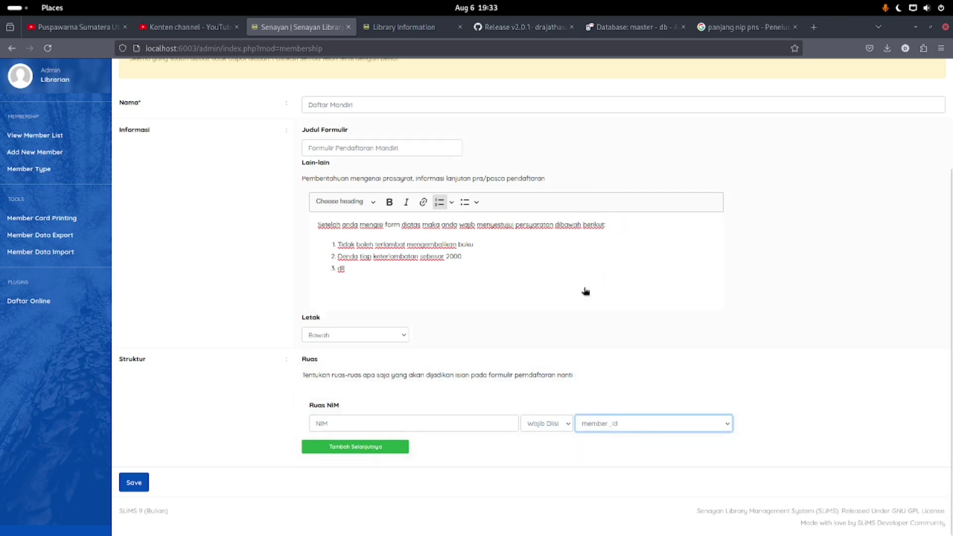
left_click(541, 429)
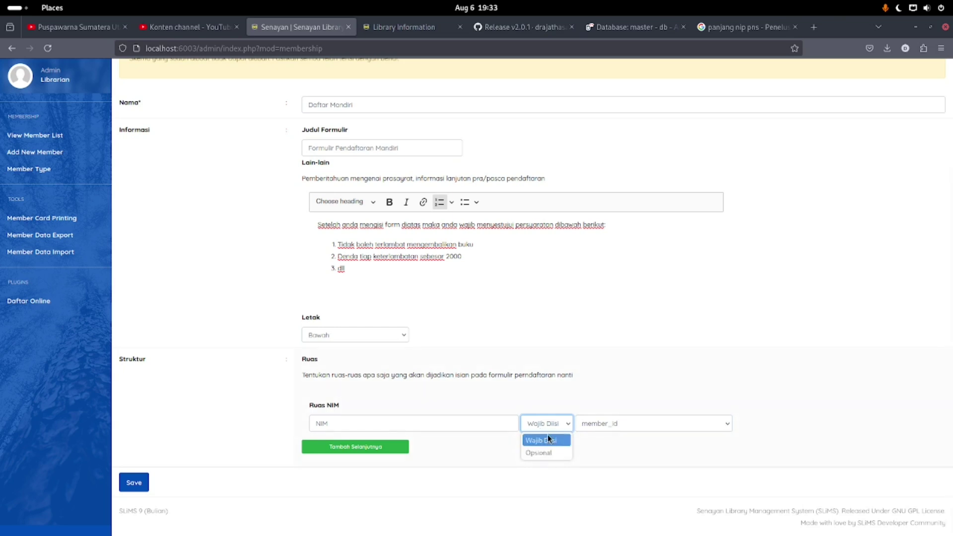
left_click(547, 439)
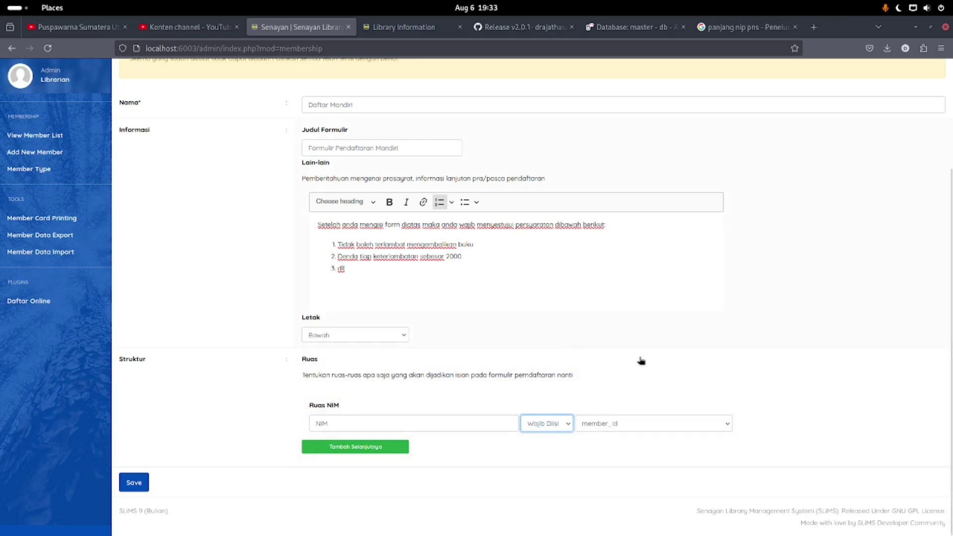
Add a Nama field mapped to member_name
left_click(366, 449)
scroll(377, 437, "down", 1)
left_click(367, 416)
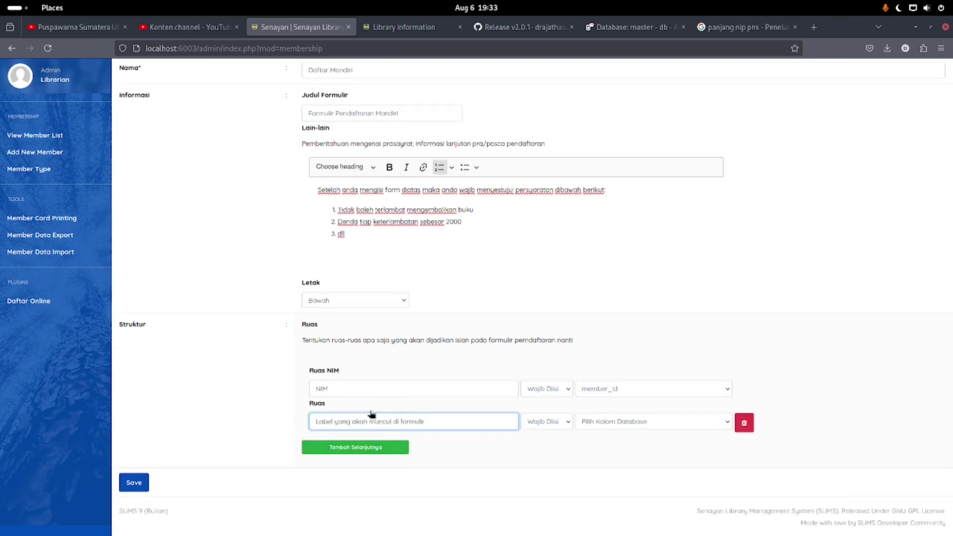
type("Nama")
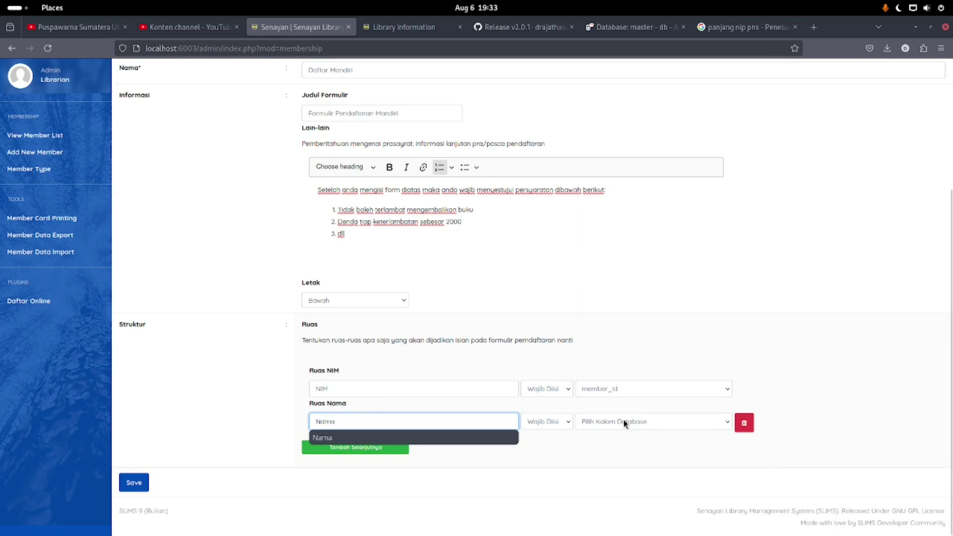
left_click(623, 421)
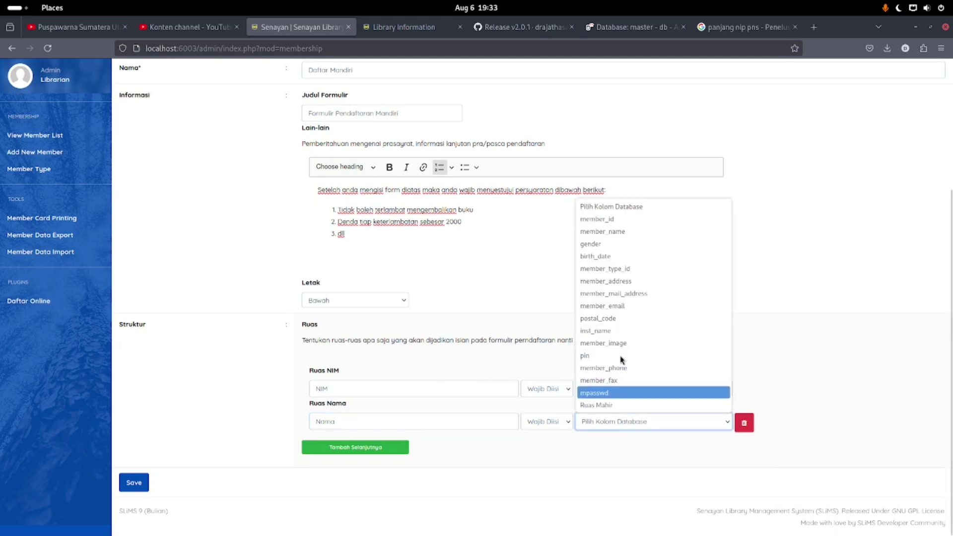
left_click(620, 233)
Add a Jenis Kelamin field mapped to gender
left_click(347, 447)
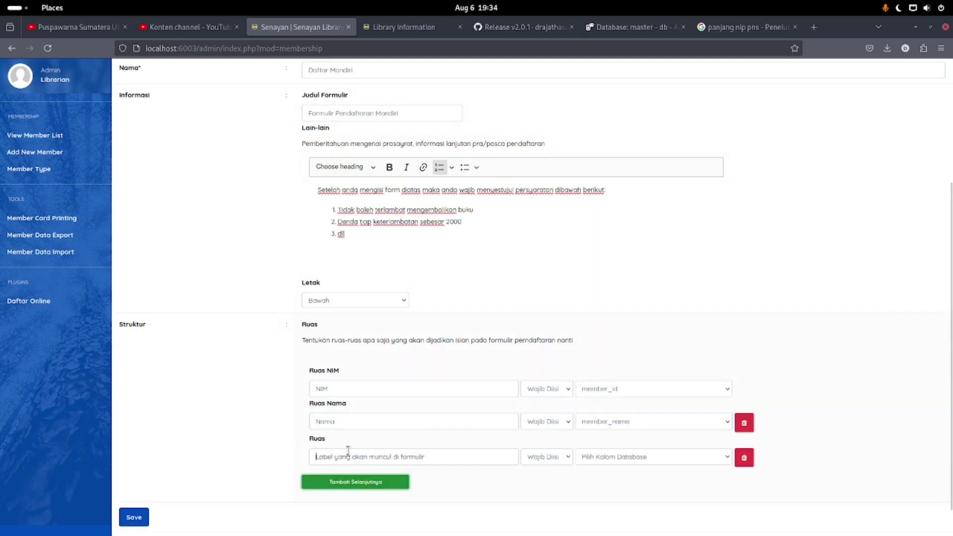
left_click(348, 451)
type("Jenis")
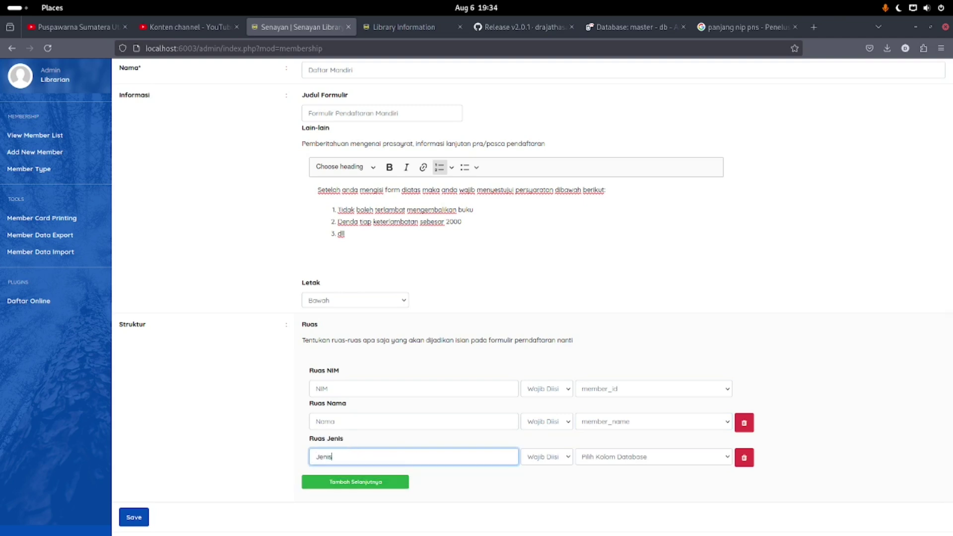
type(" Kelamin")
left_click(649, 457)
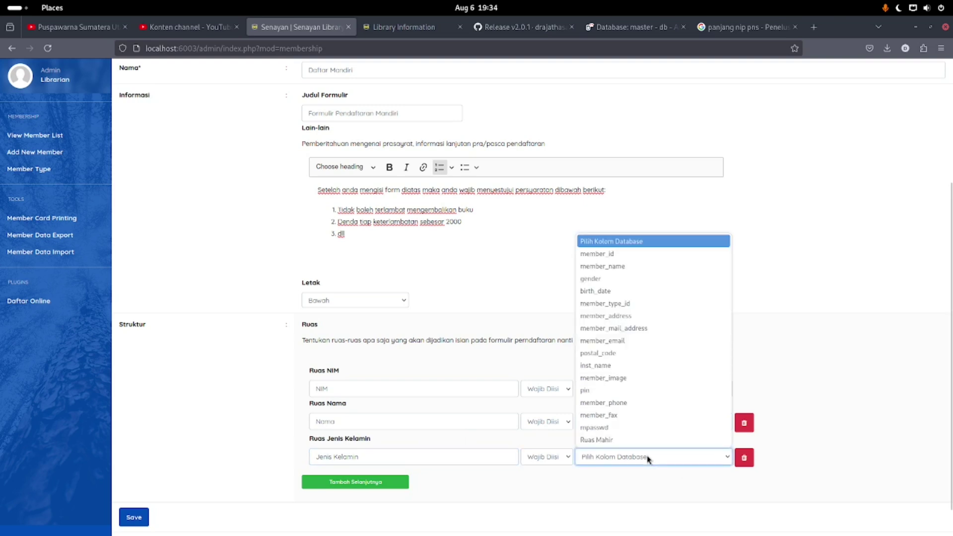
left_click(627, 278)
Add a Tanggal Lahir field mapped to birth_date, plus a blank fifth row
left_click(386, 477)
scroll(392, 455, "down", 2)
left_click(366, 422)
type("Tang")
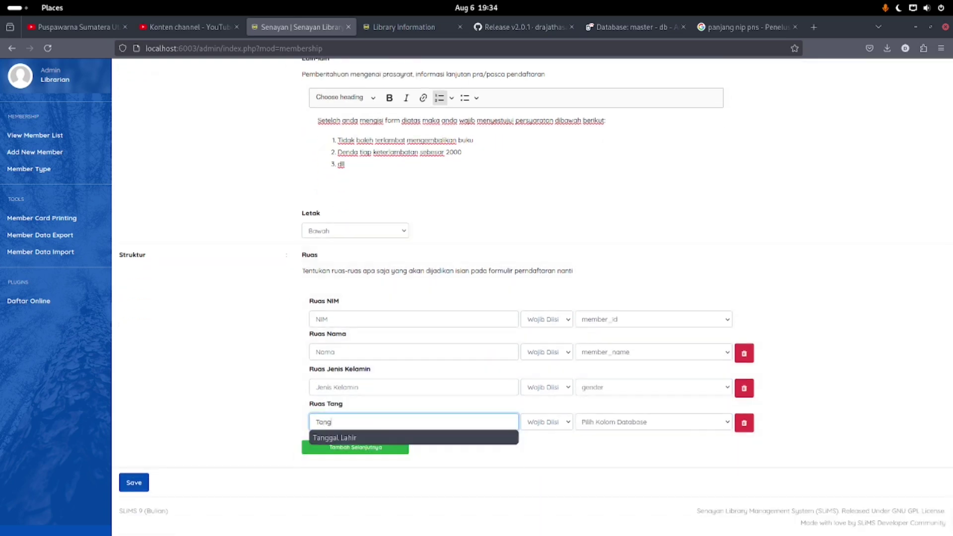
type("gal Lahir")
left_click(663, 423)
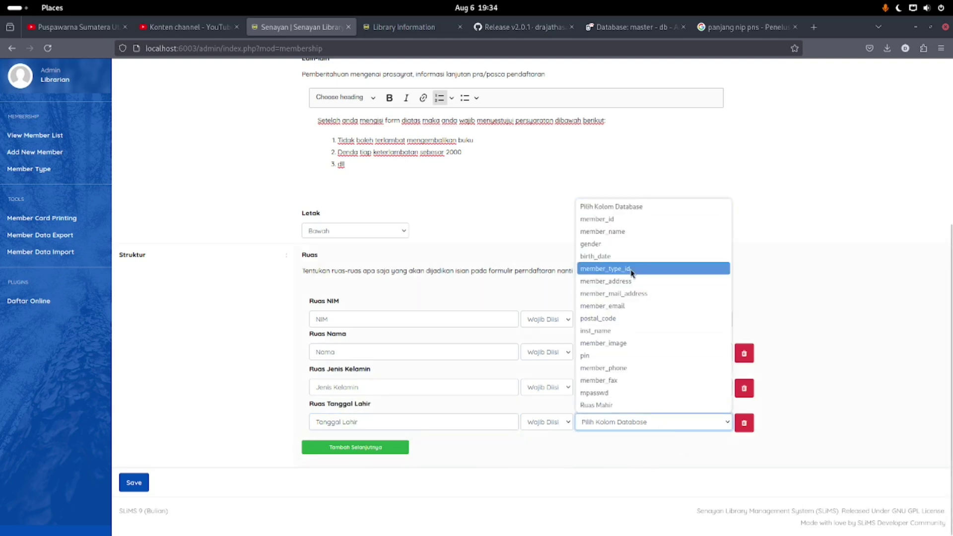
left_click(630, 256)
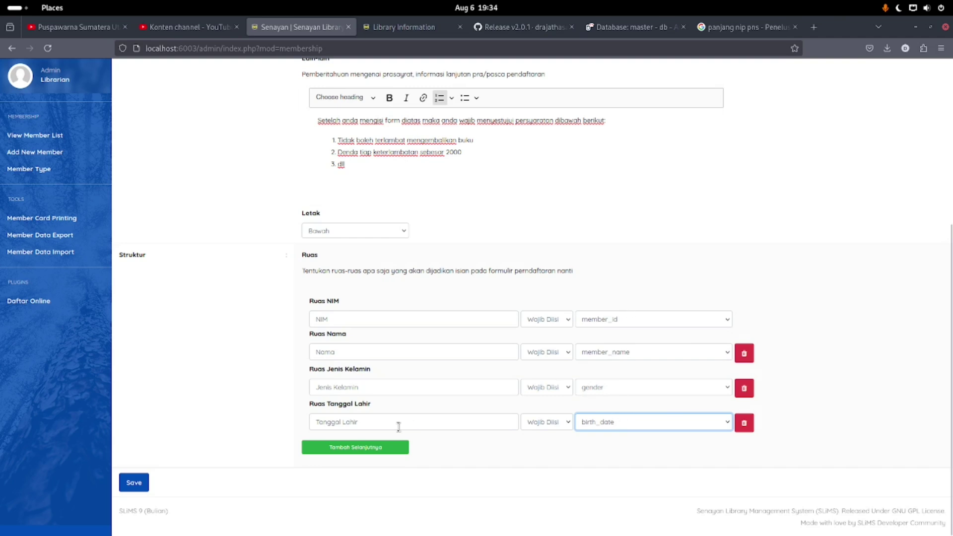
left_click(370, 449)
scroll(372, 432, "down", 1)
left_click(370, 422)
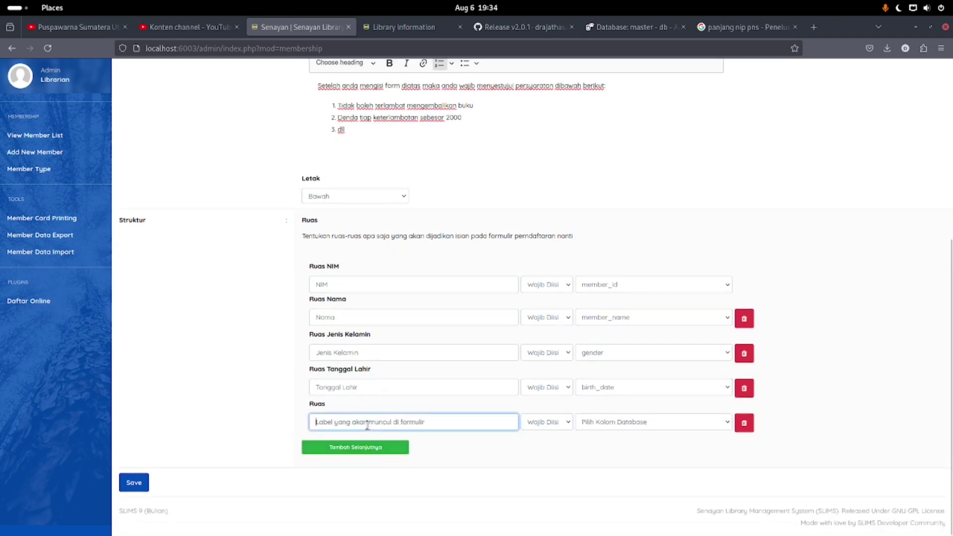
Map a new field labelled Tipe Anggota to member_type_id
left_click(631, 422)
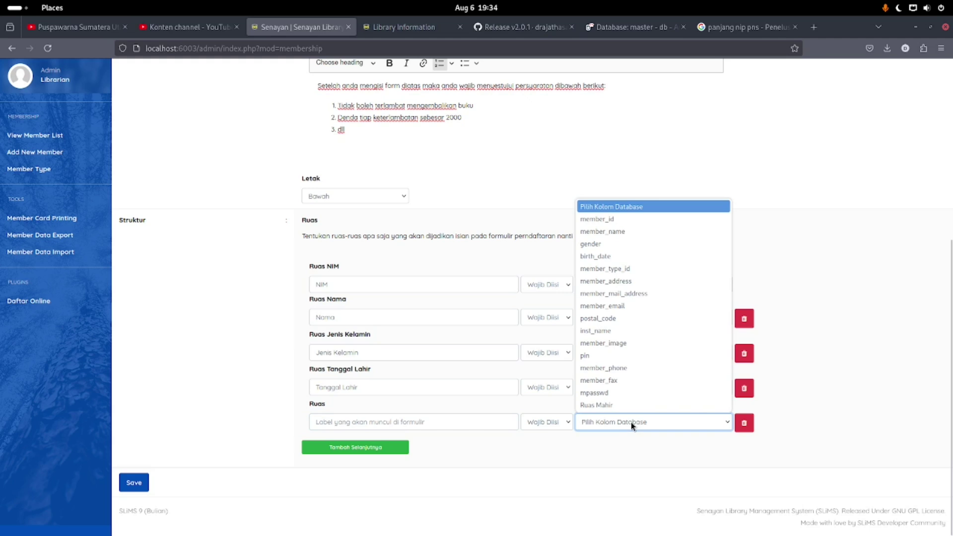
left_click(629, 268)
left_click(400, 421)
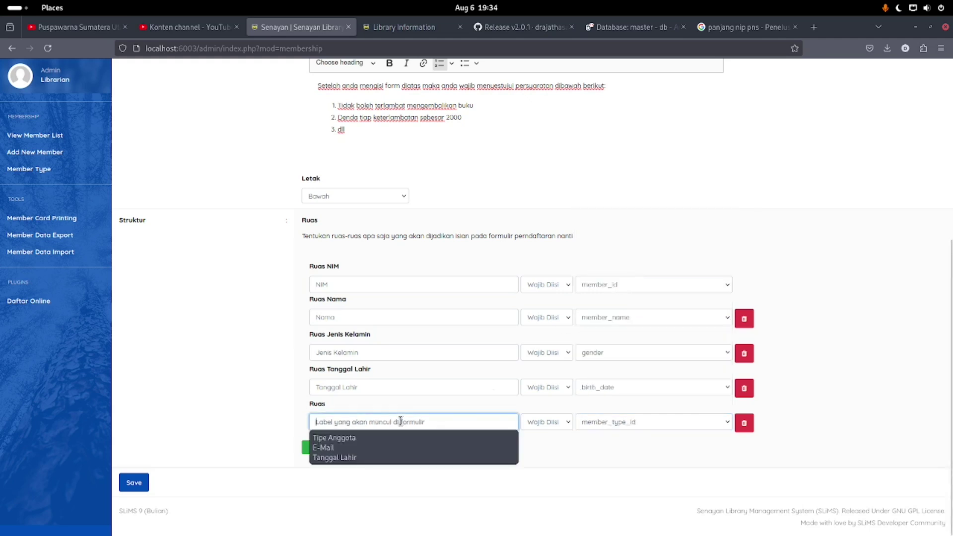
left_click(376, 439)
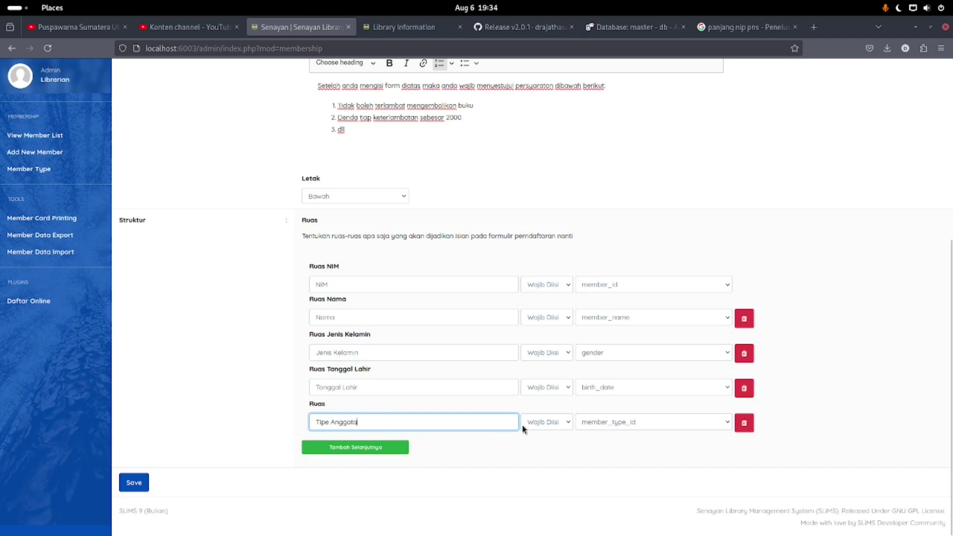
Add a field row labelled Alamat mapped to member_address
left_click(346, 449)
left_click(346, 456)
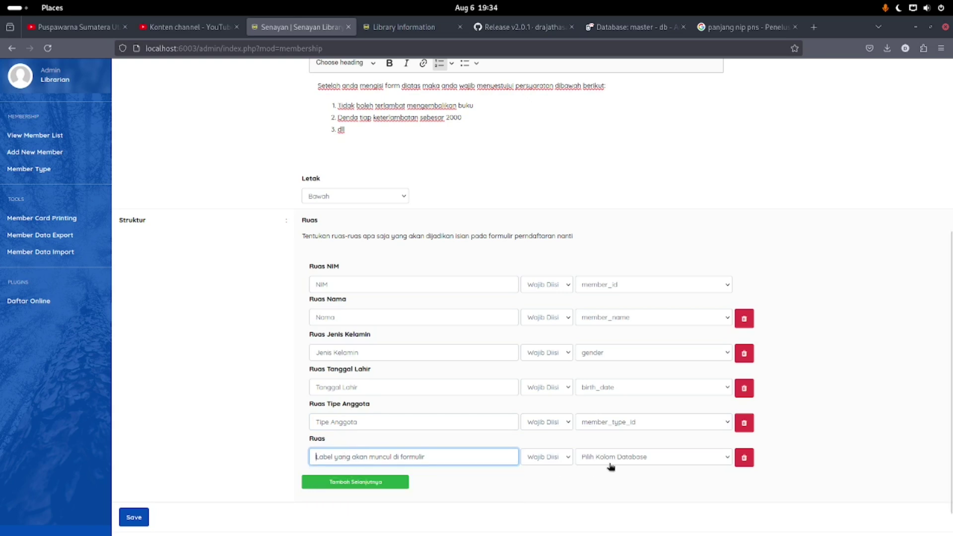
left_click(631, 456)
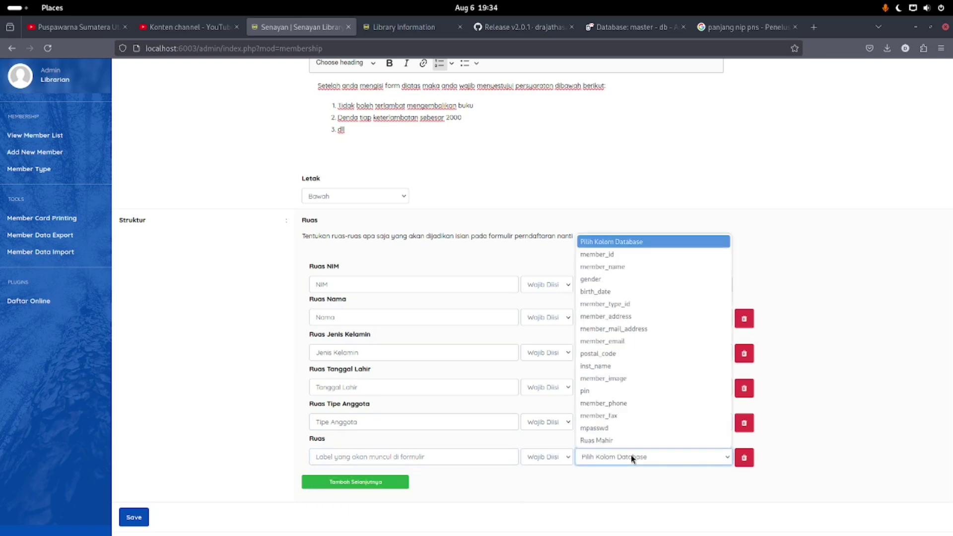
left_click(638, 316)
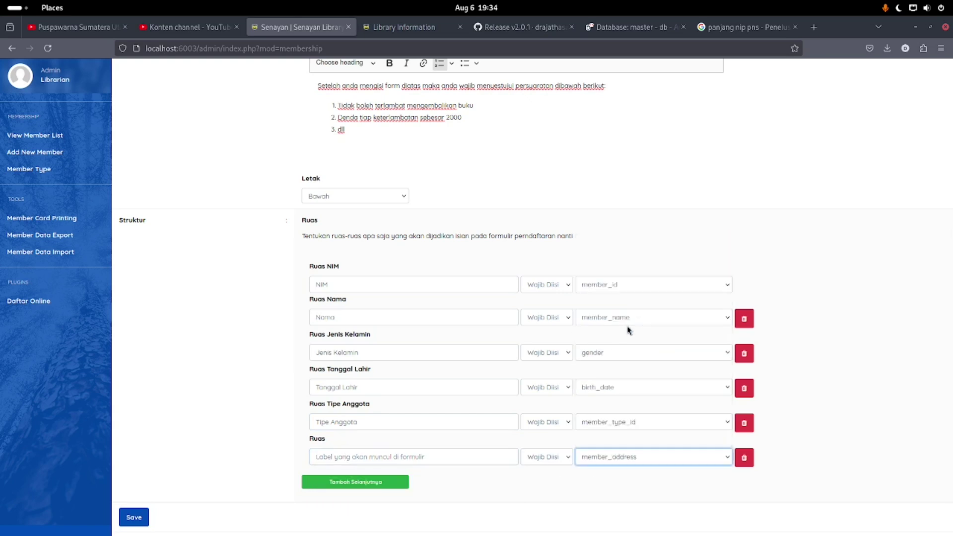
left_click(396, 457)
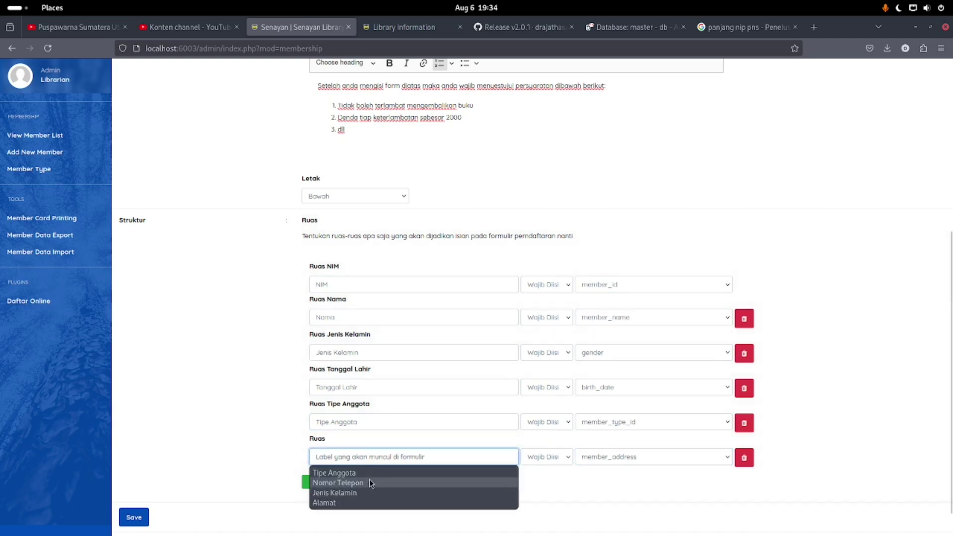
left_click(361, 504)
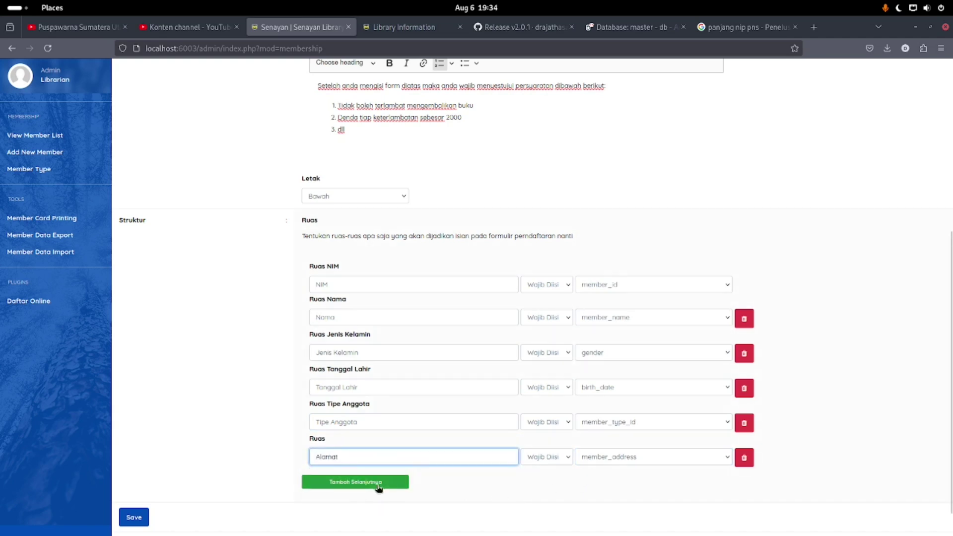
Add an optional E-Mail field mapped to member_email, then add another blank row
left_click(355, 482)
left_click(603, 490)
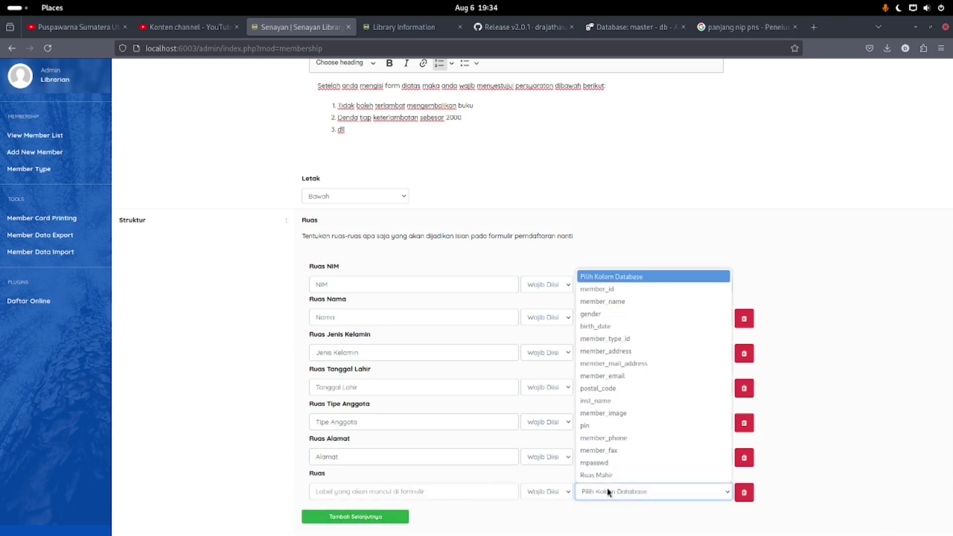
left_click(627, 376)
left_click(385, 492)
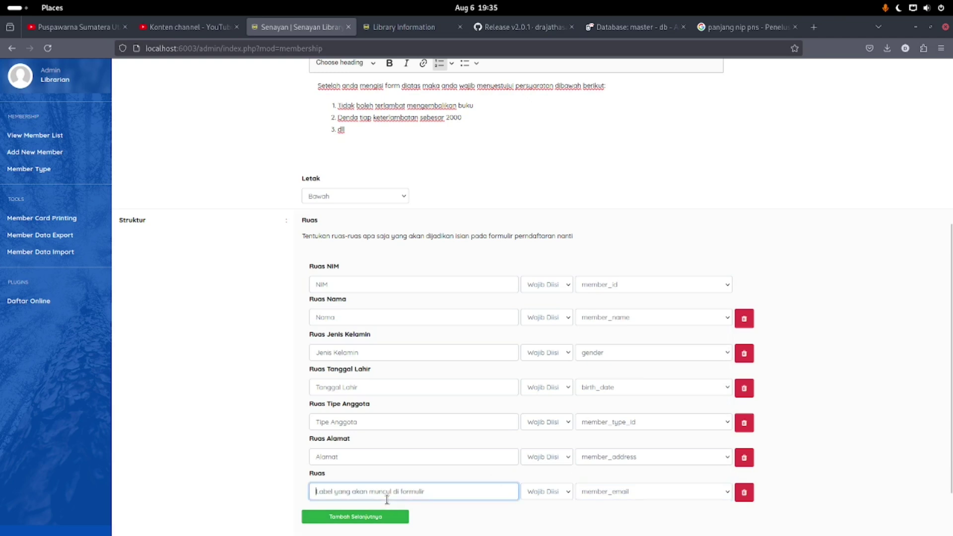
left_click(376, 508)
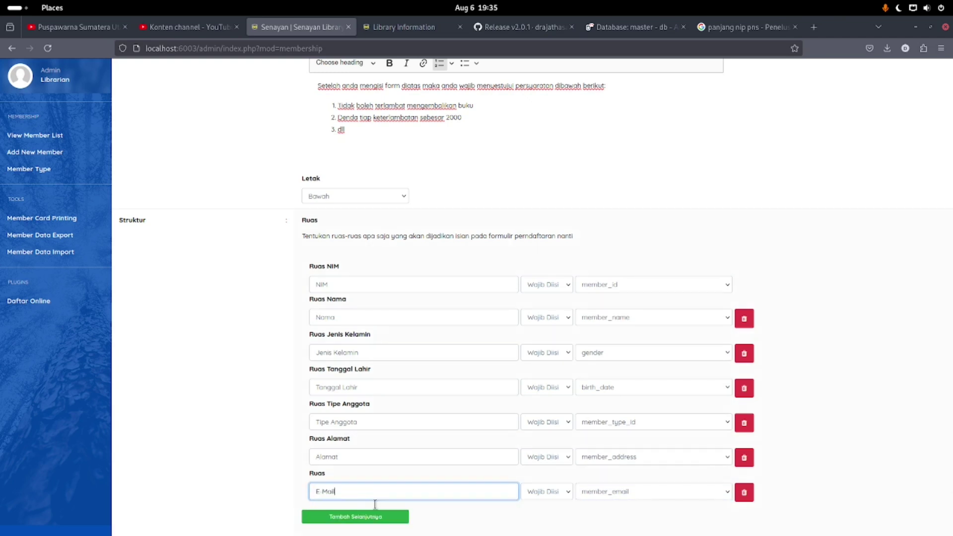
left_click(548, 492)
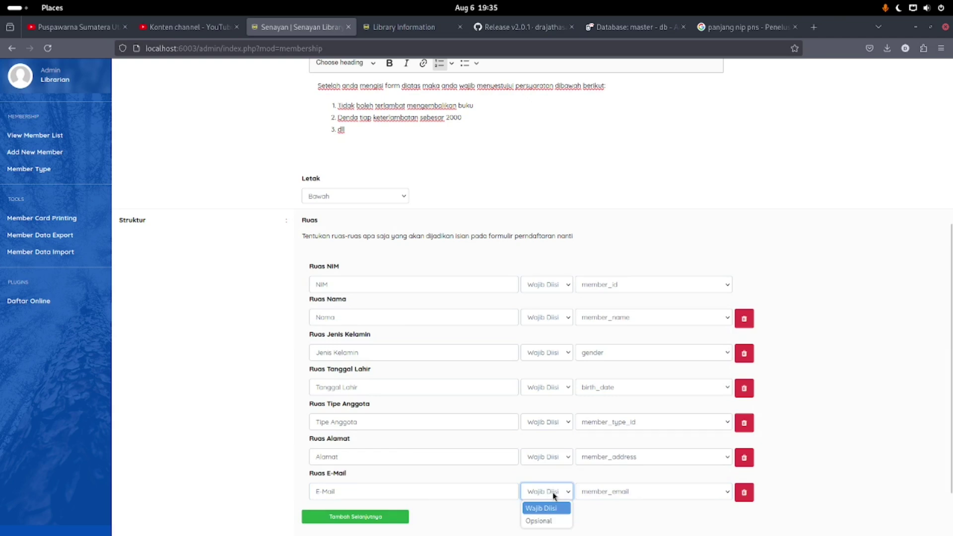
left_click(538, 521)
scroll(512, 467, "down", 2)
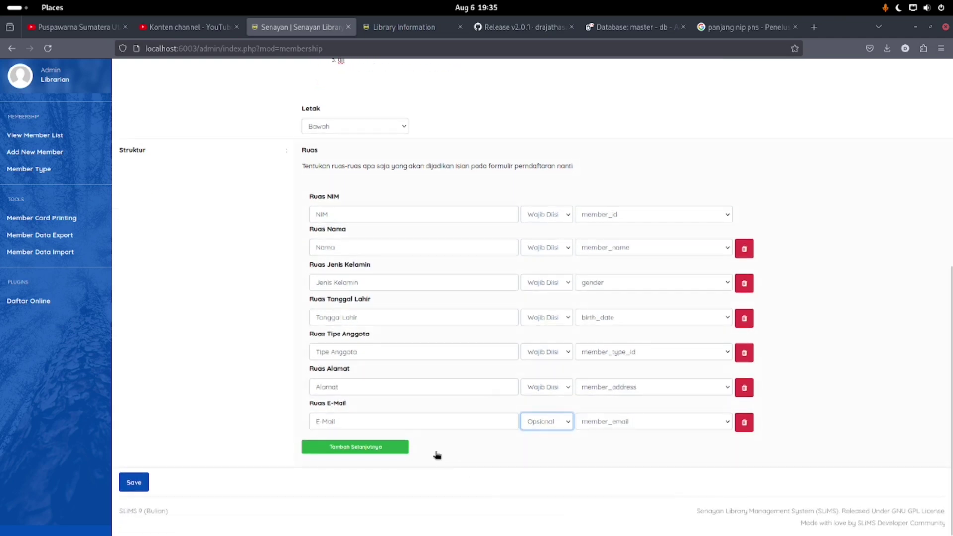
left_click(390, 453)
scroll(395, 437, "down", 1)
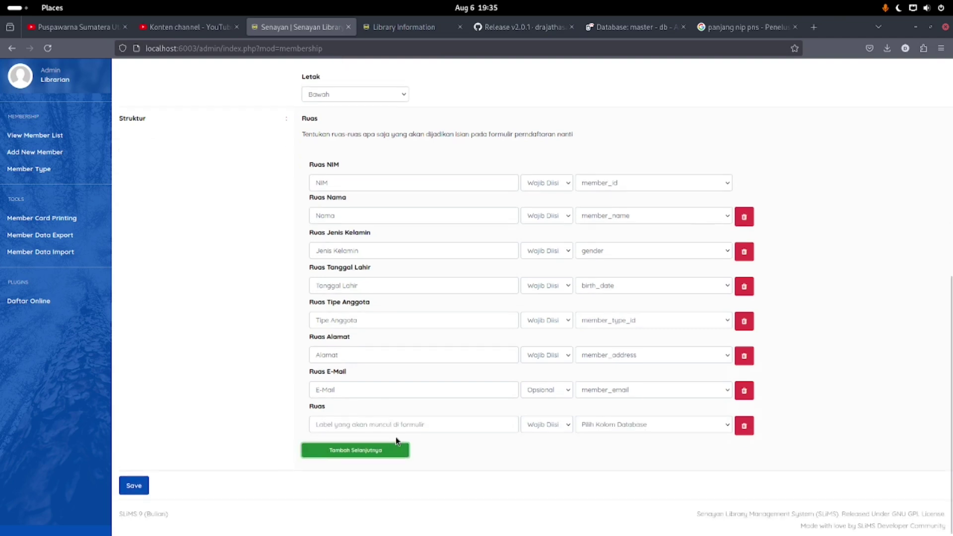
Label the new field Foto Profil and map it to member_image
left_click(378, 422)
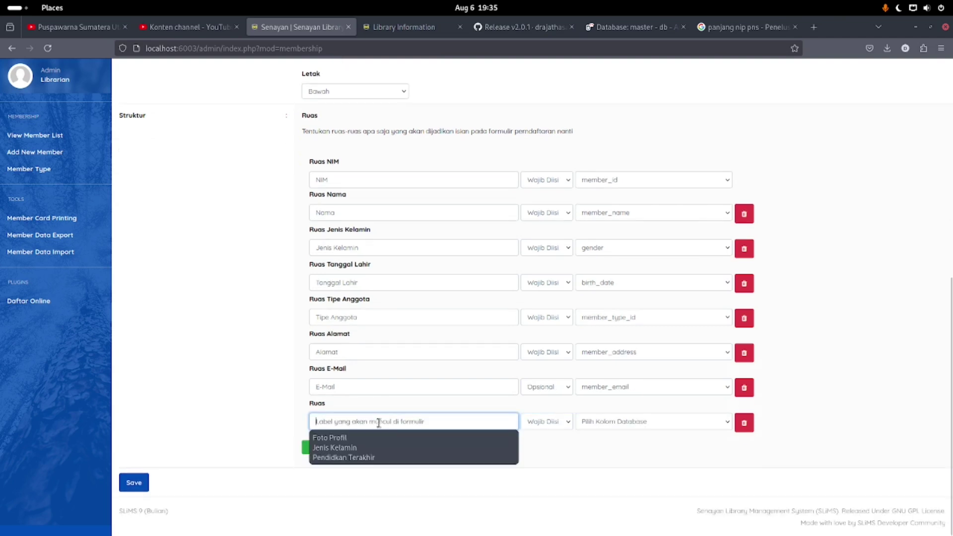
left_click(624, 421)
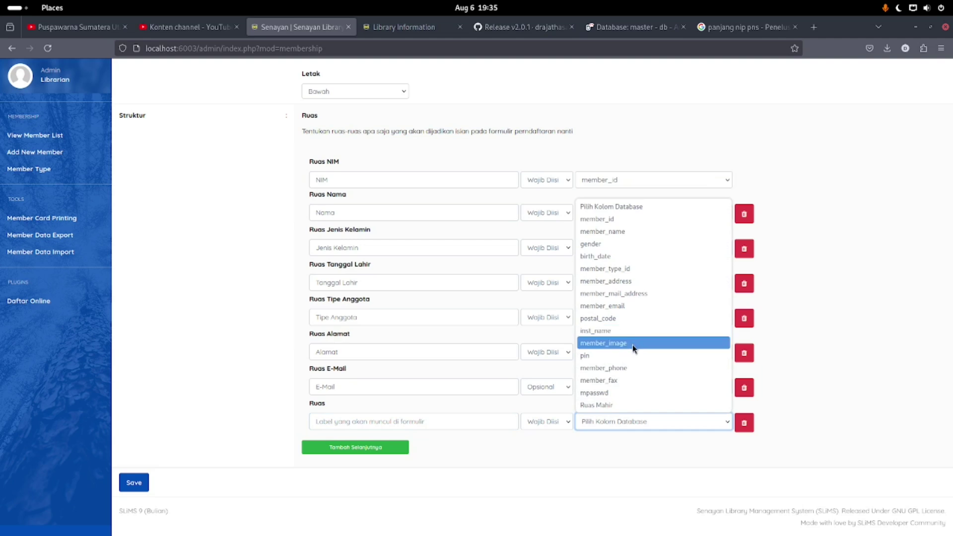
left_click(632, 344)
left_click(405, 421)
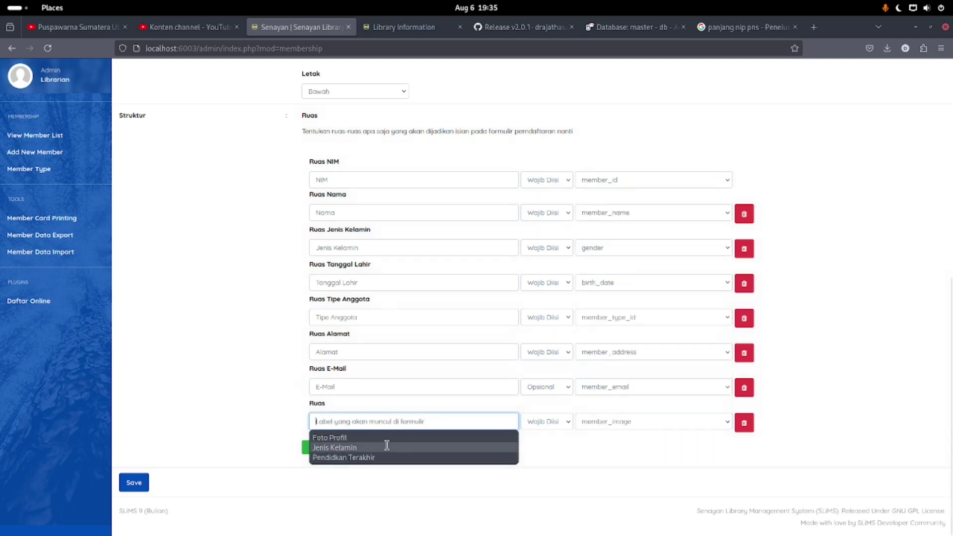
left_click(385, 439)
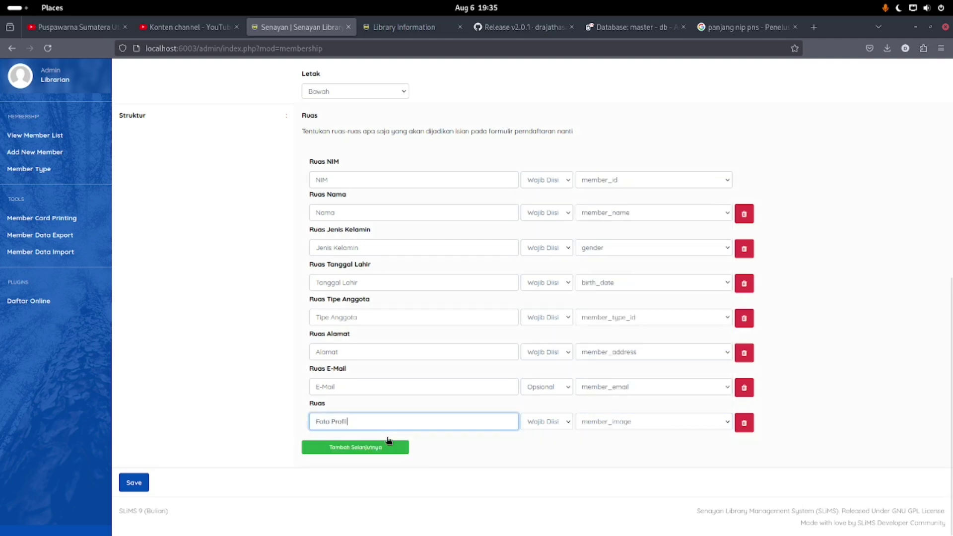
Add a Nomor HP field mapped to member_phone
left_click(361, 446)
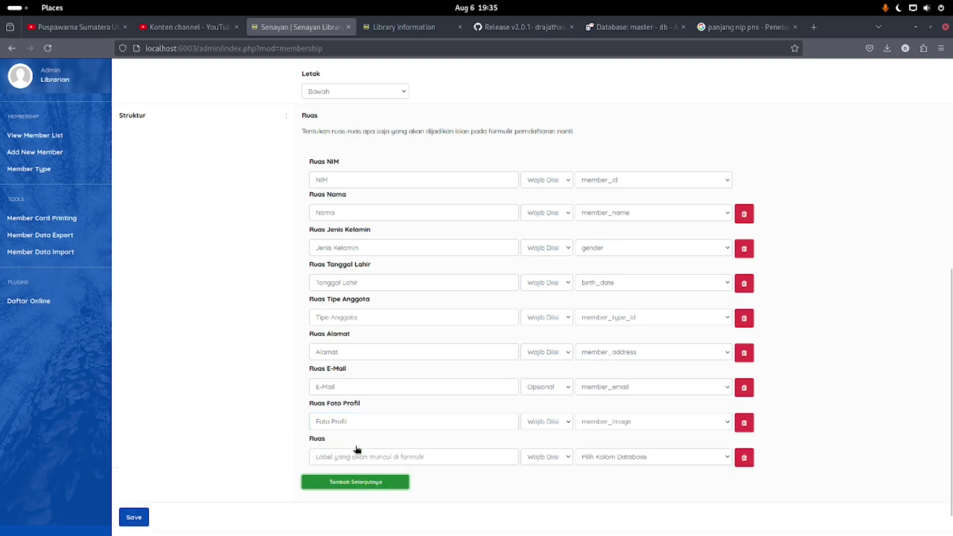
left_click(378, 458)
left_click(641, 457)
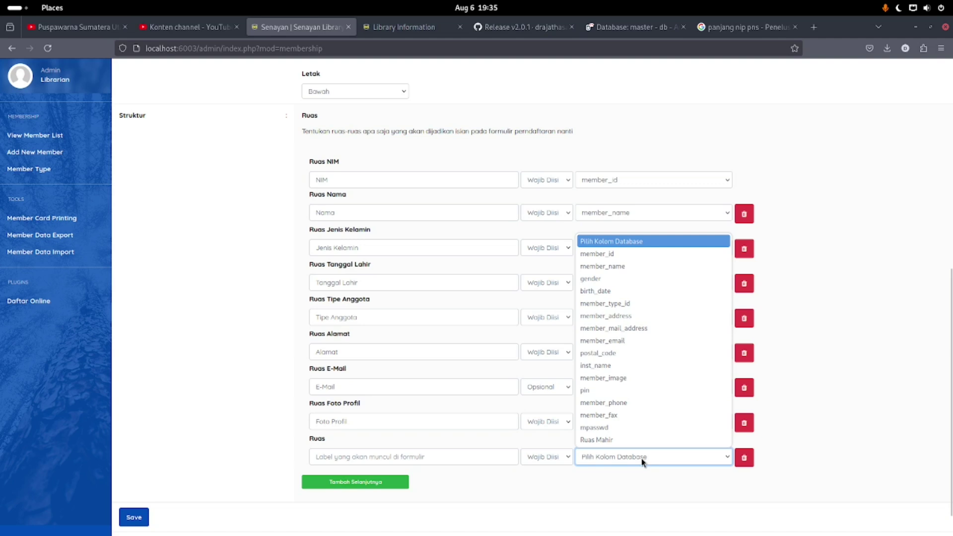
left_click(640, 403)
left_click(435, 456)
left_click(385, 470)
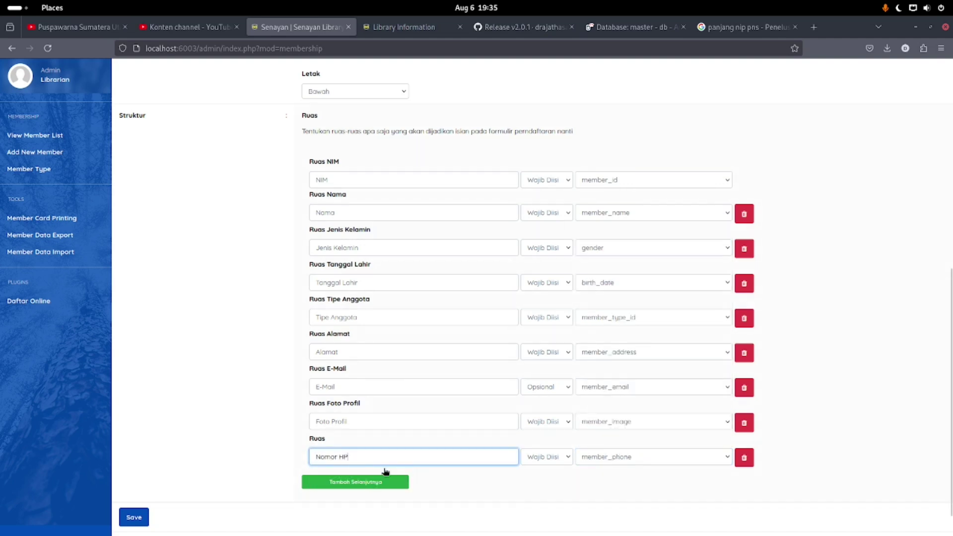
Add a Password field mapped to mpasswd
left_click(364, 480)
left_click(627, 489)
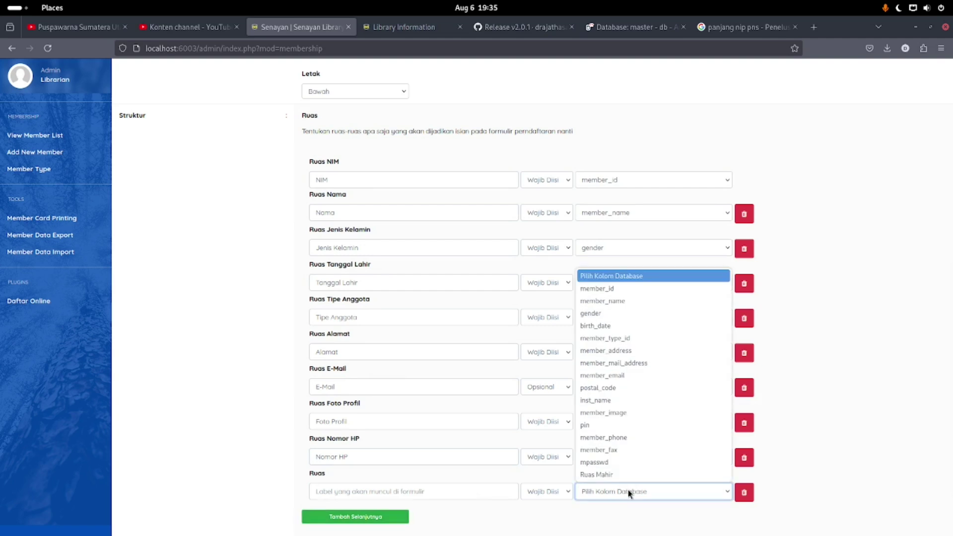
left_click(623, 464)
left_click(437, 490)
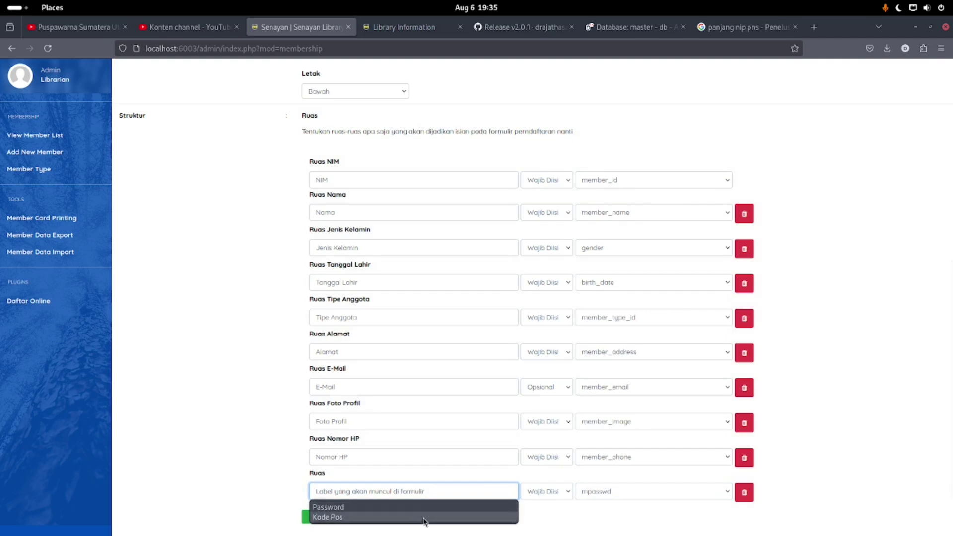
left_click(428, 505)
Save the Daftar Mandiri registration schema
scroll(444, 489, "down", 2)
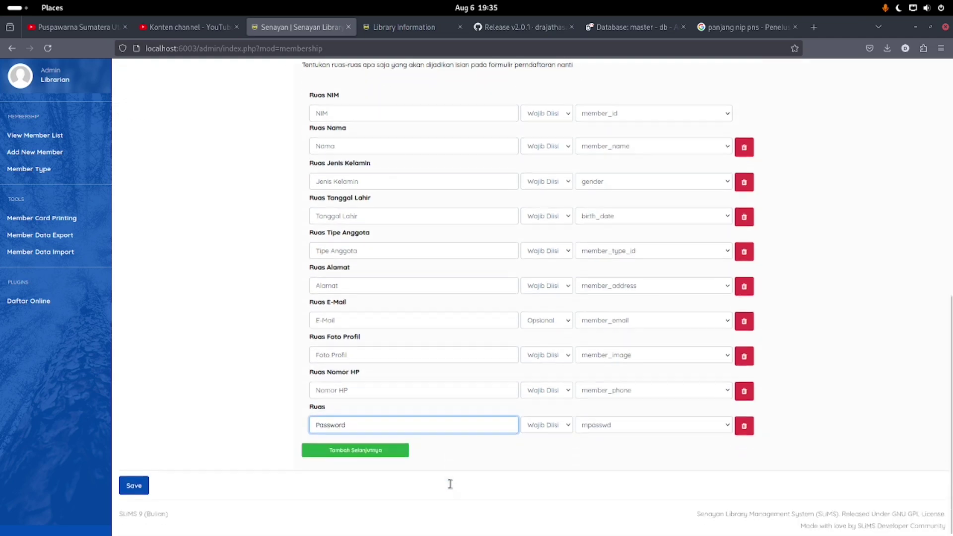
scroll(309, 446, "up", 6)
scroll(293, 273, "down", 5)
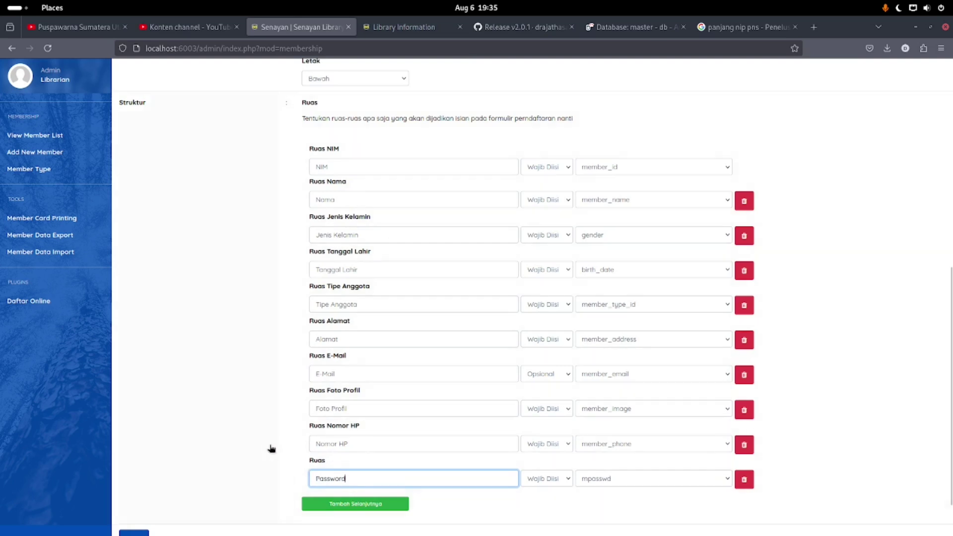
scroll(202, 481, "up", 10)
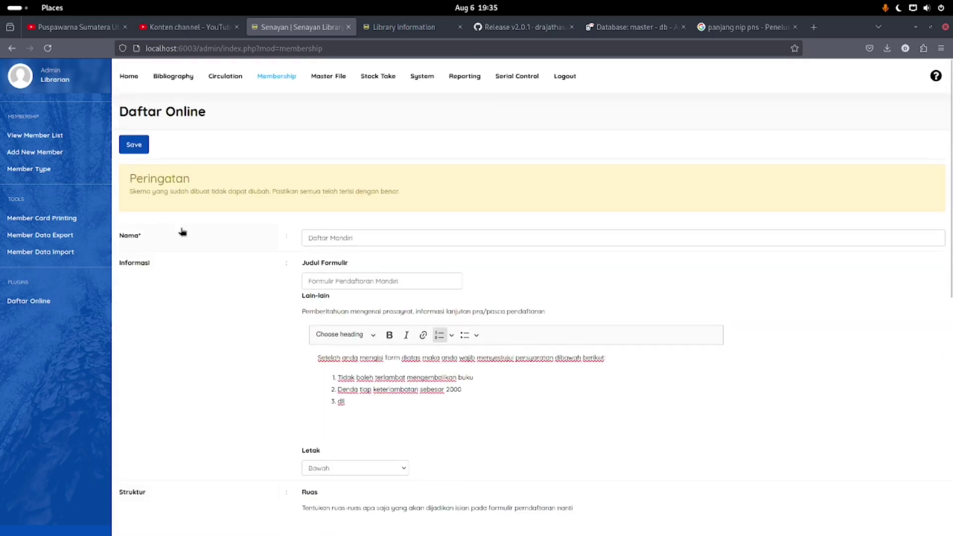
left_click(133, 146)
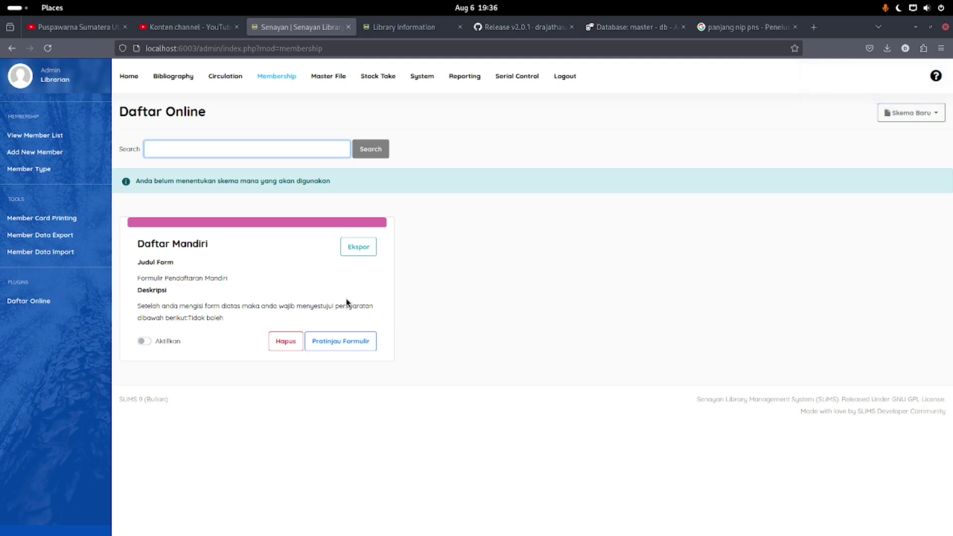
left_click(335, 345)
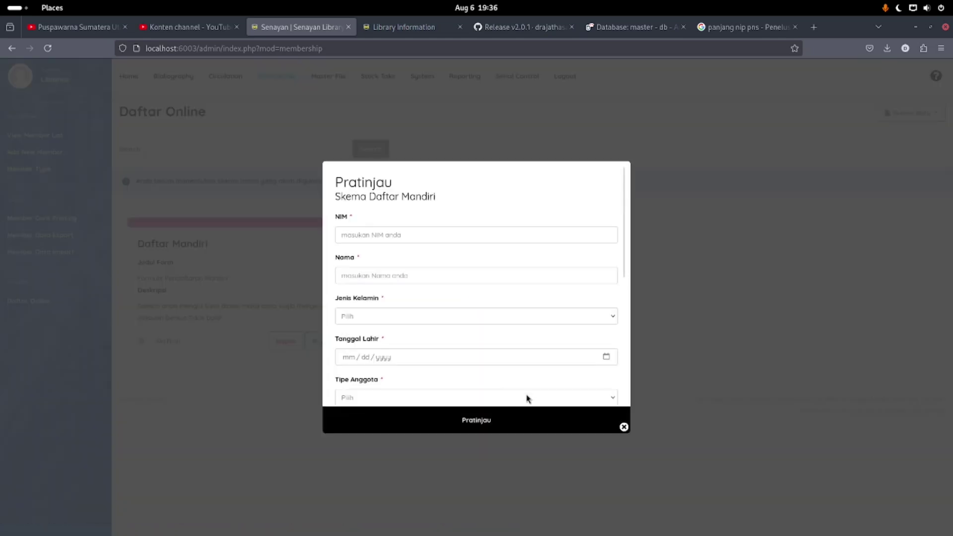
scroll(445, 302, "down", 5)
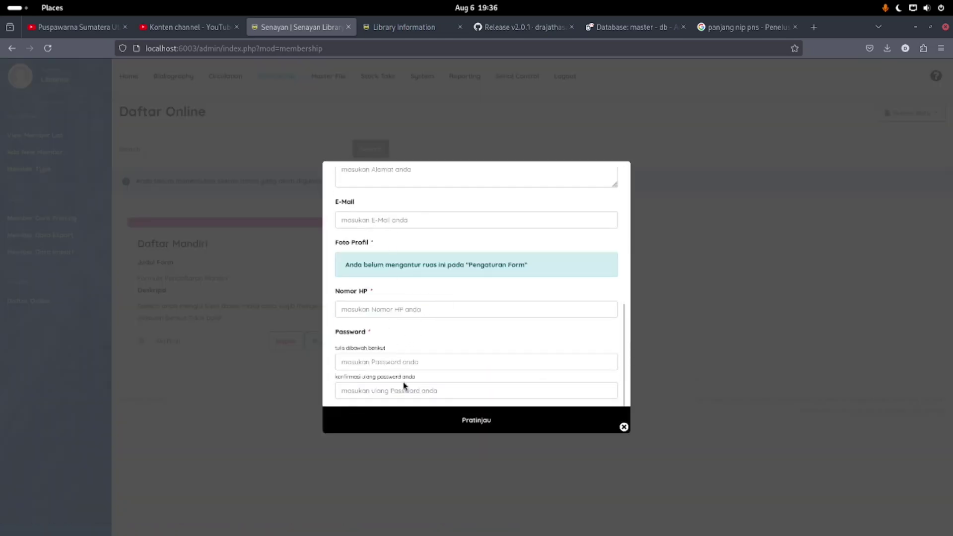
scroll(391, 382, "up", 2)
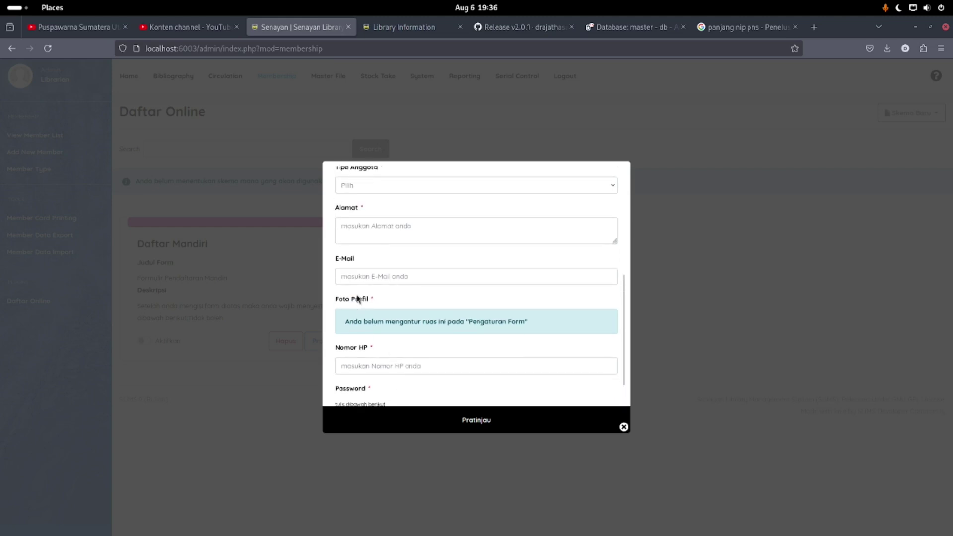
left_click_drag(344, 321, 557, 323)
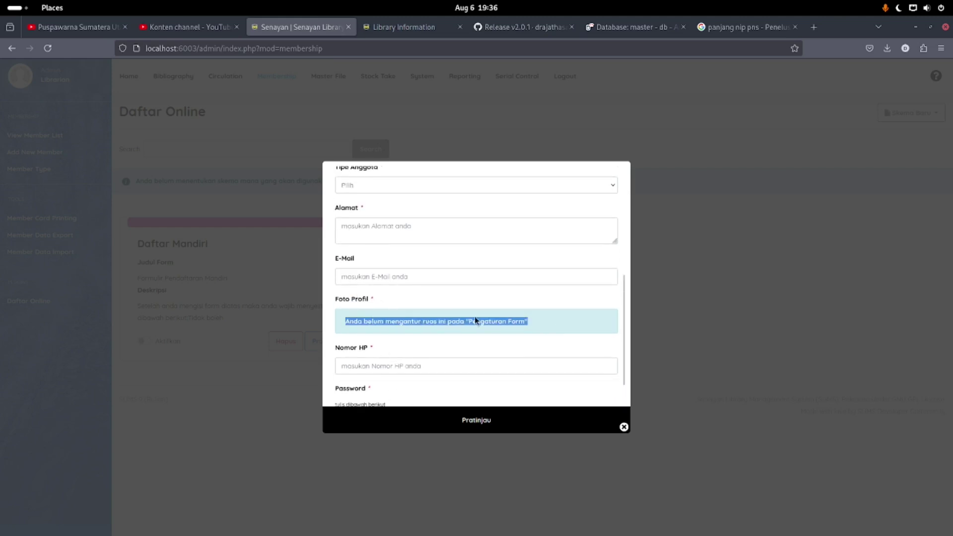
left_click(536, 326)
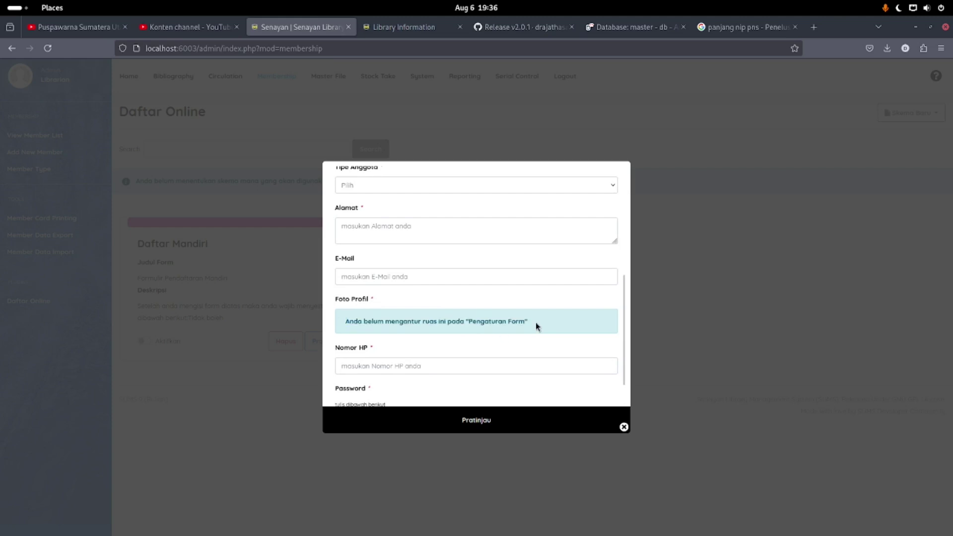
left_click(624, 427)
Activate the Daftar Mandiri schema and enable profile photo upload in the form settings, accepting the warning
left_click(171, 342)
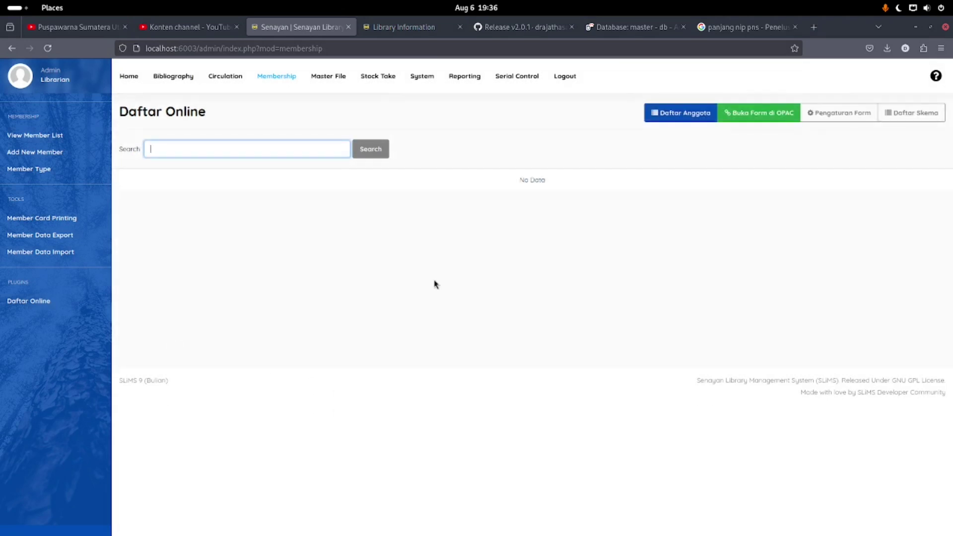
left_click(836, 115)
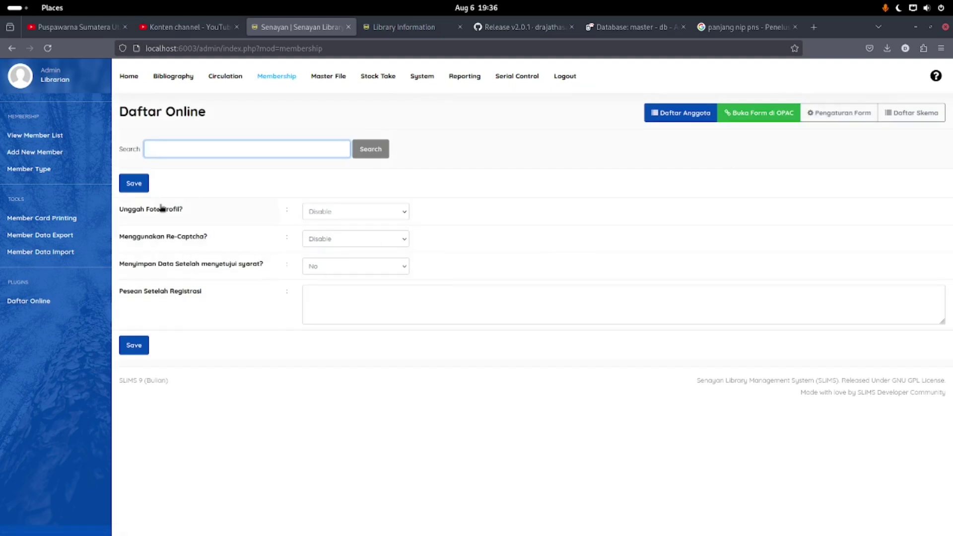
left_click(365, 214)
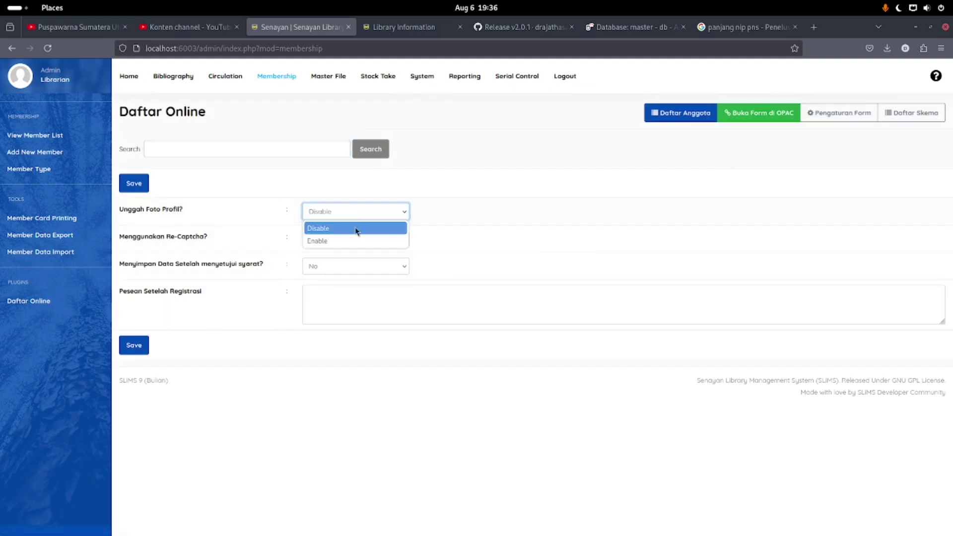
left_click(355, 241)
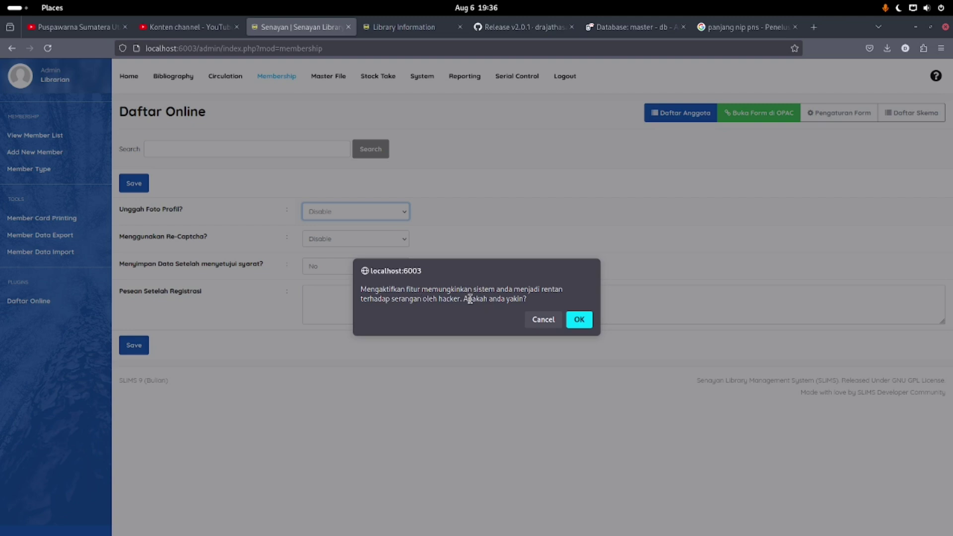
left_click(577, 320)
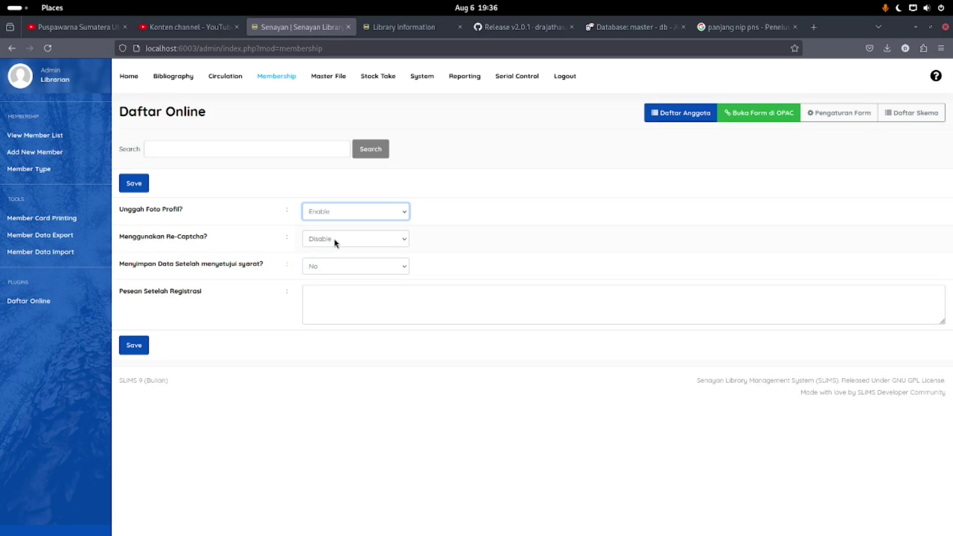
Enable Re-Captcha and set saving data after agreement to Yes
left_click(335, 243)
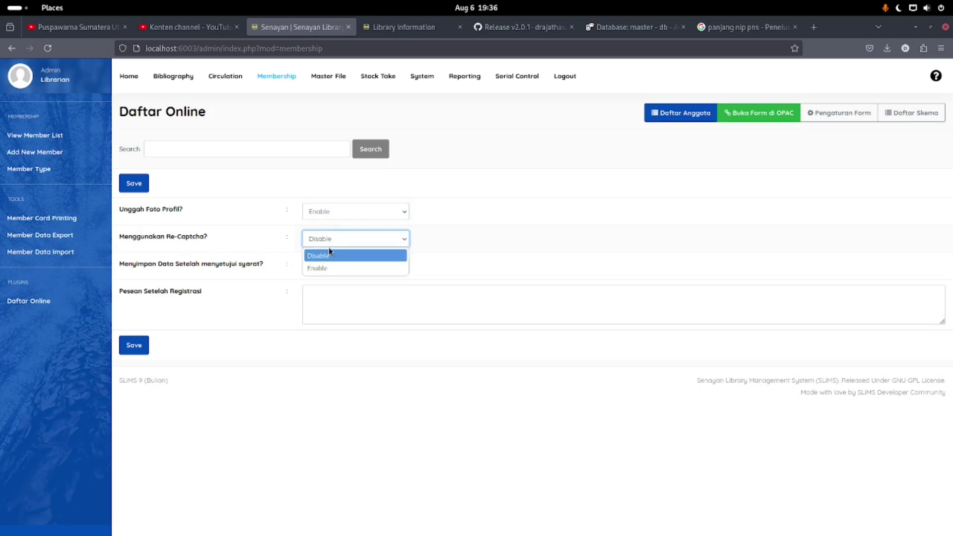
left_click(326, 267)
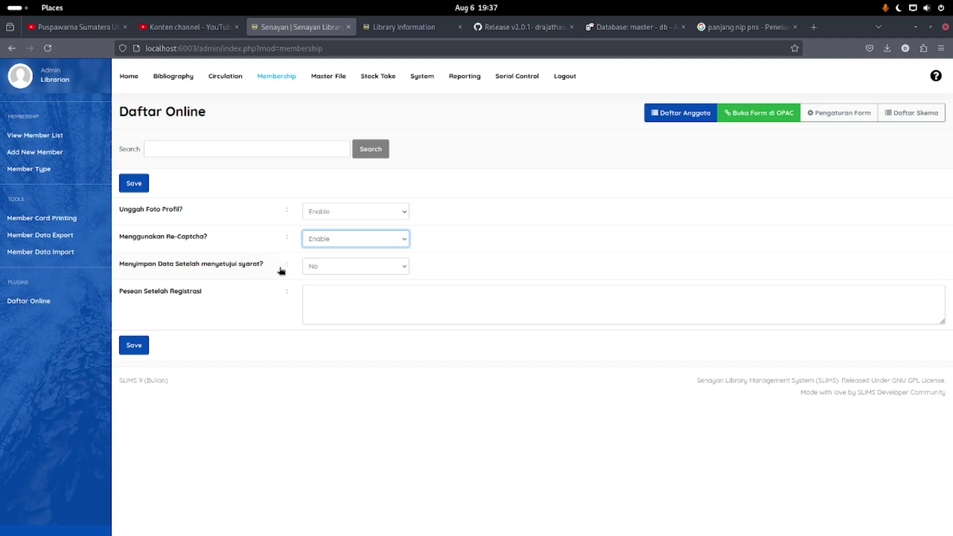
left_click(320, 266)
left_click(323, 297)
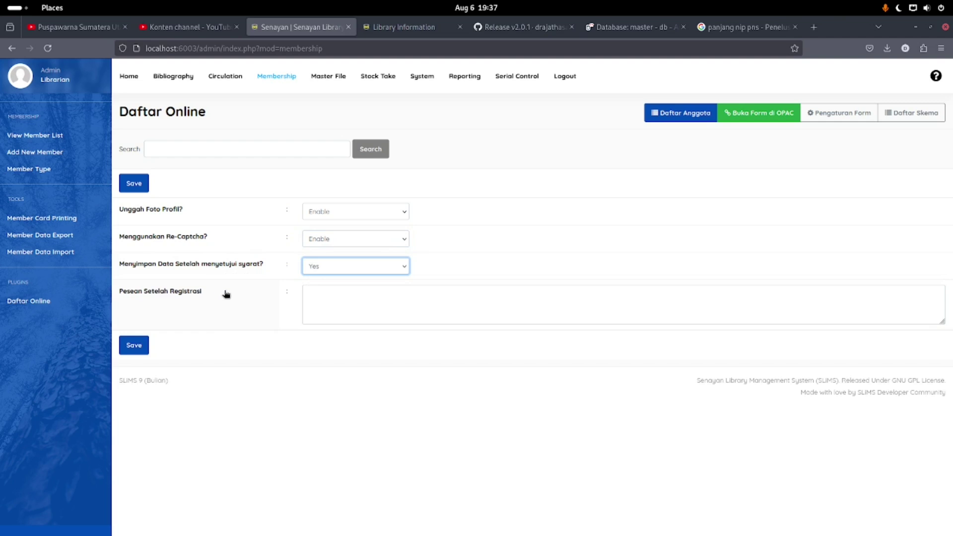
left_click(373, 297)
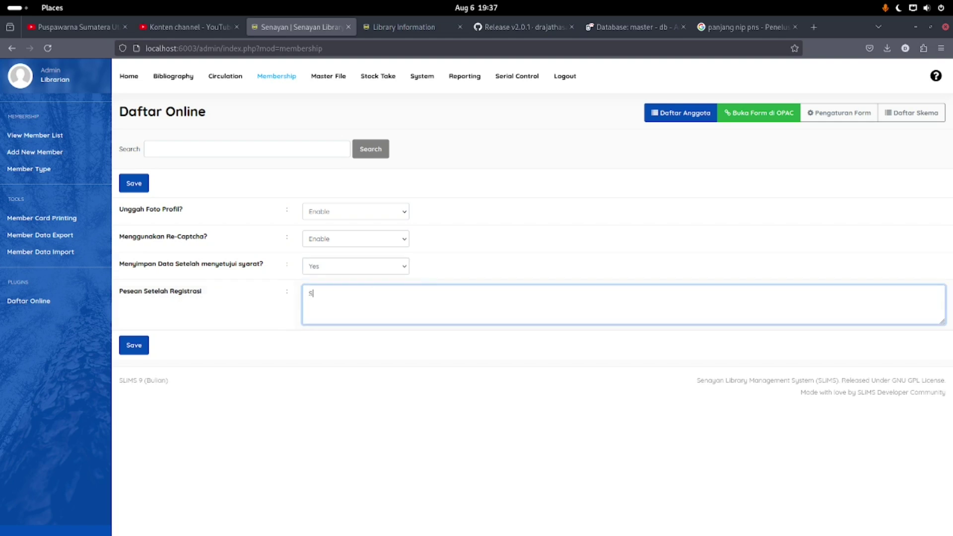
Enter a post-registration message urging new members to activate membership at the library, and save the settings
type("Selamat anda telah menjadi anggota kami")
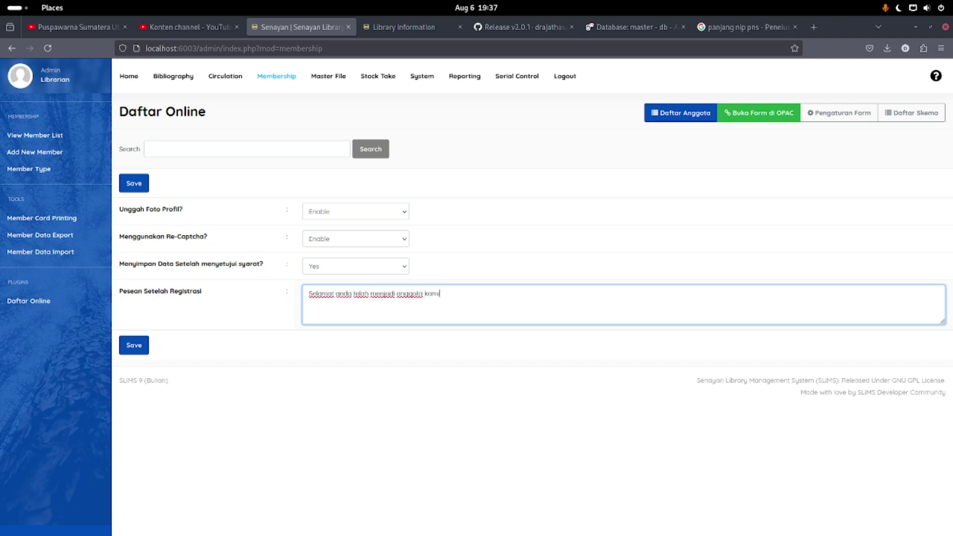
type(", segera ke perpustakaan guna mengakti")
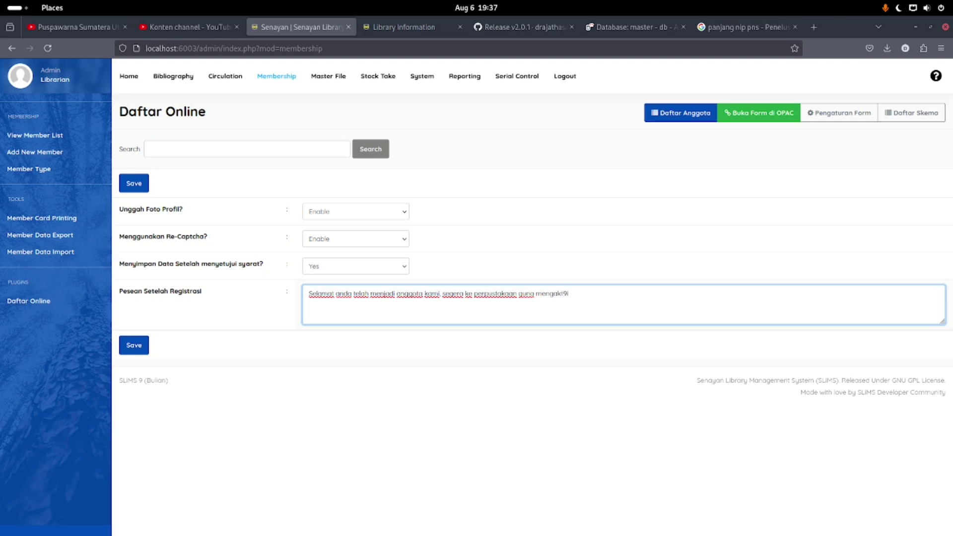
type("fkan data keanggotaan anda")
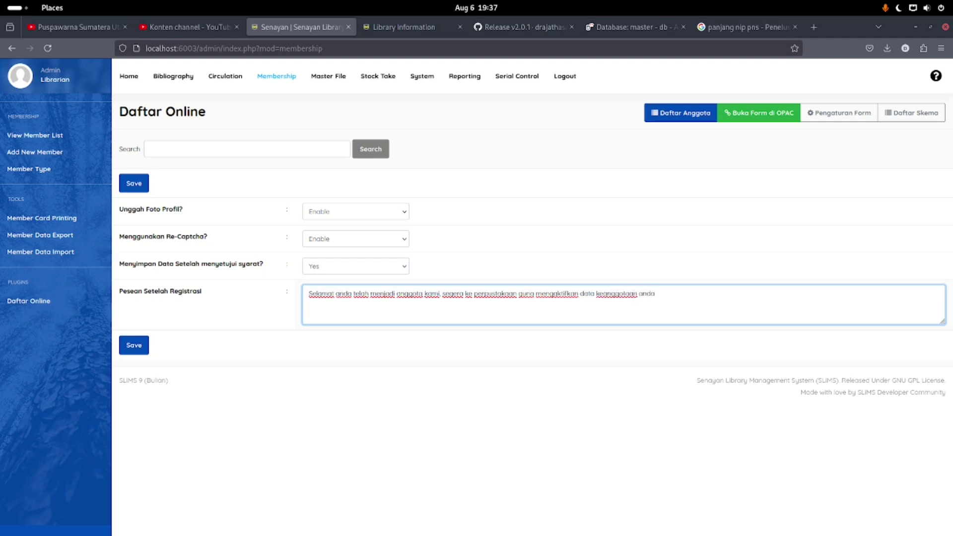
key("BackSpace")
key("BackSpace")
key("BackSpace")
key("BackSpace")
key("BackSpace")
left_click(640, 293)
left_click(134, 345)
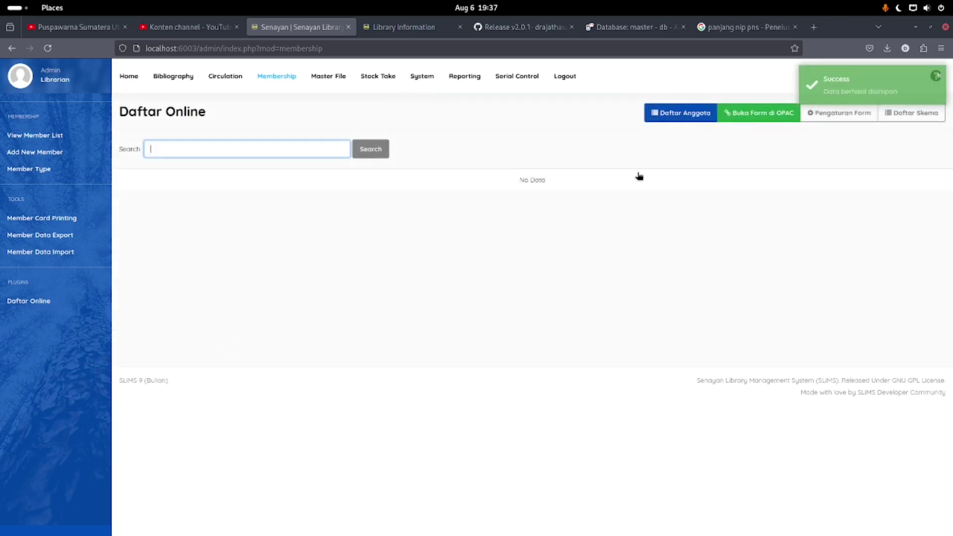
On the OPAC registration form, enter NIM 1234, the member's name and gender Laki-Laki
left_click(766, 121)
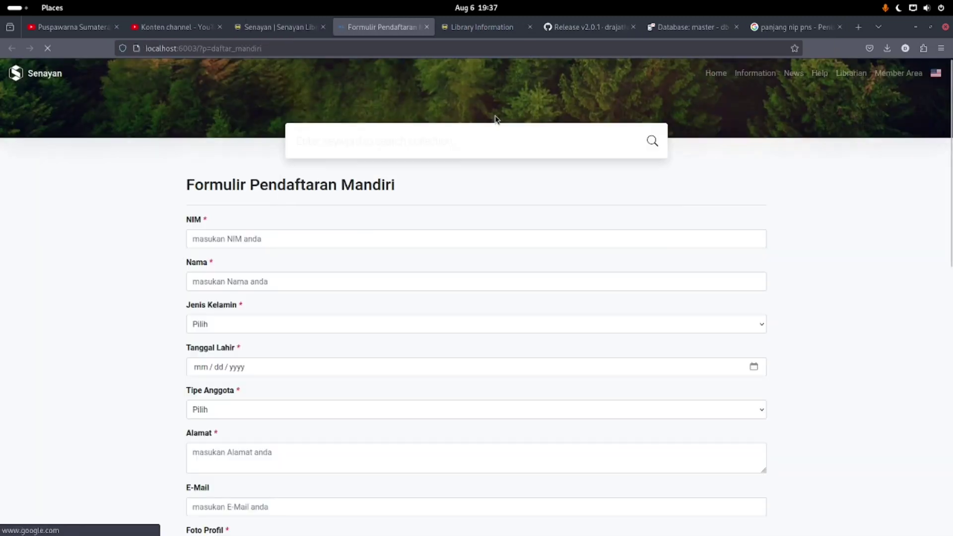
scroll(130, 235, "down", 10)
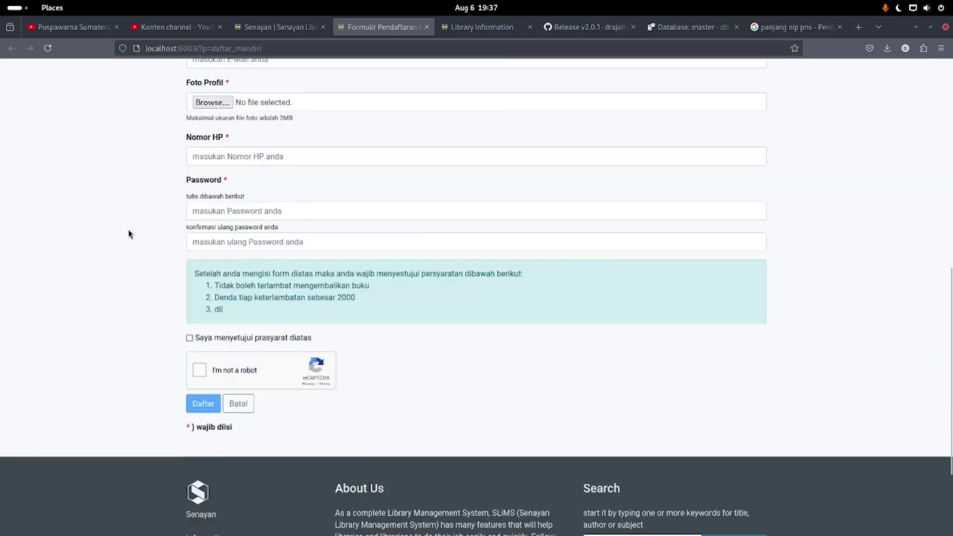
scroll(129, 235, "up", 6)
left_click(227, 235)
type("12")
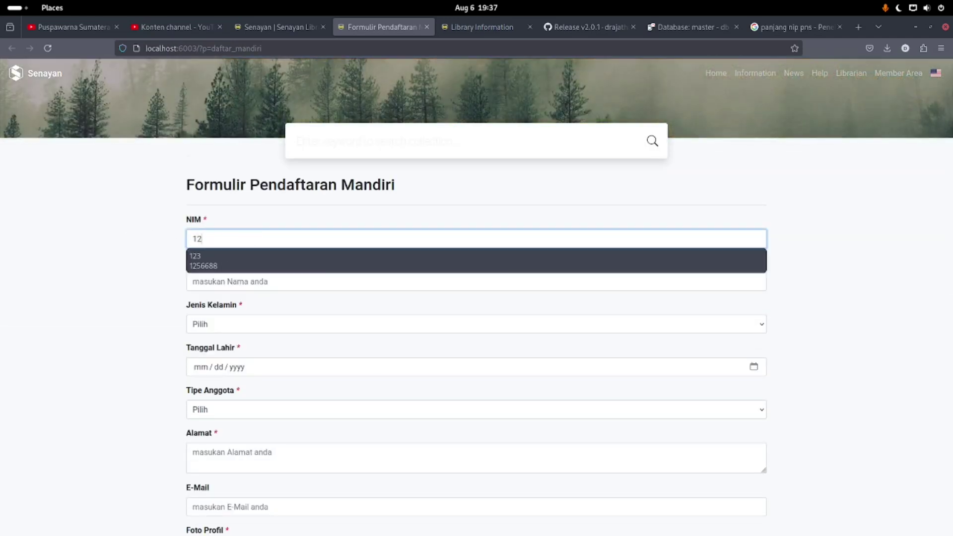
type("3456")
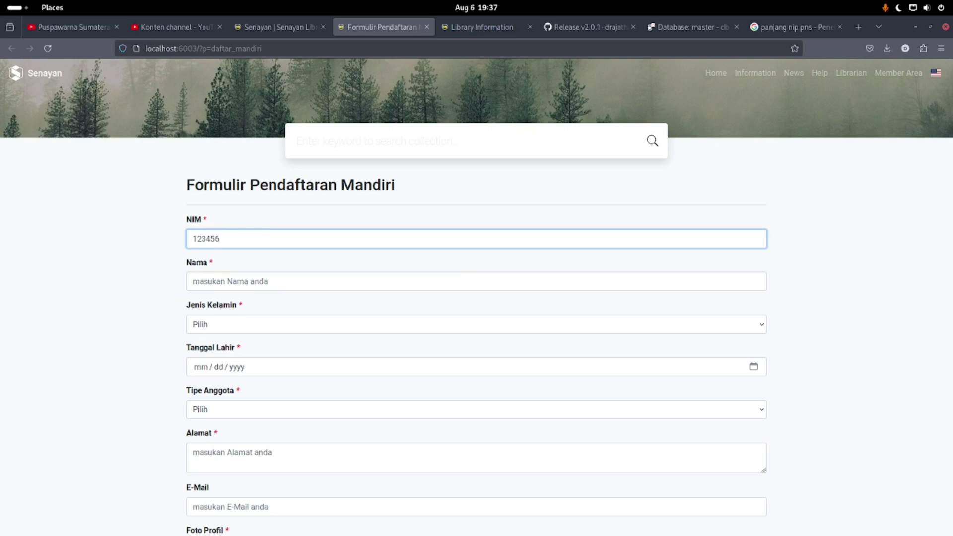
left_click(227, 281)
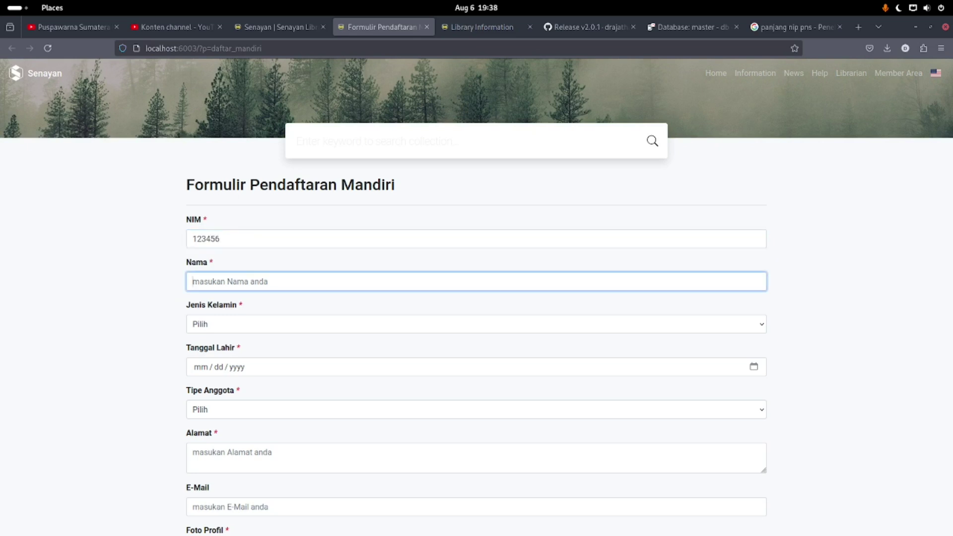
type("Drajat")
key("Tab")
key("Down")
Set the birth date to 05/18/2000 and the member type to Standard
key("Tab")
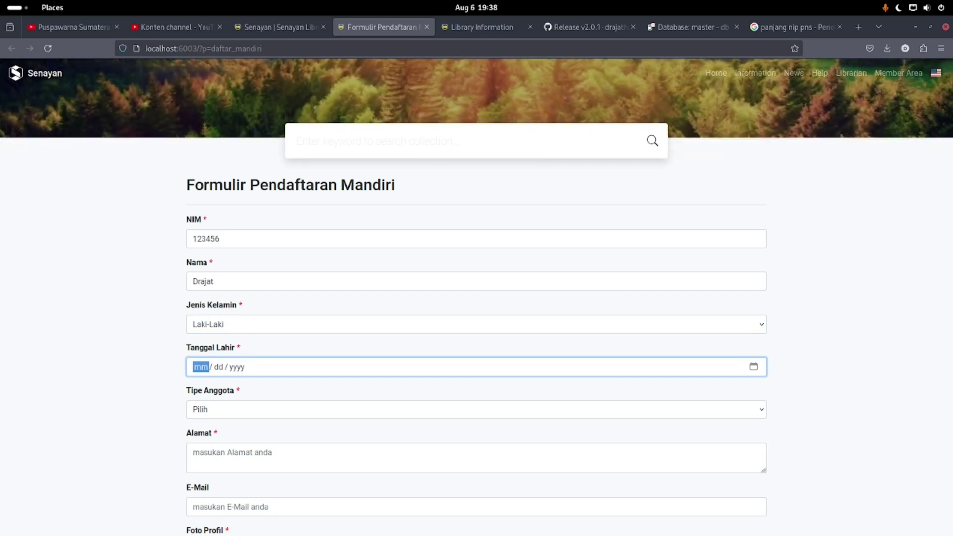
type("05 / ")
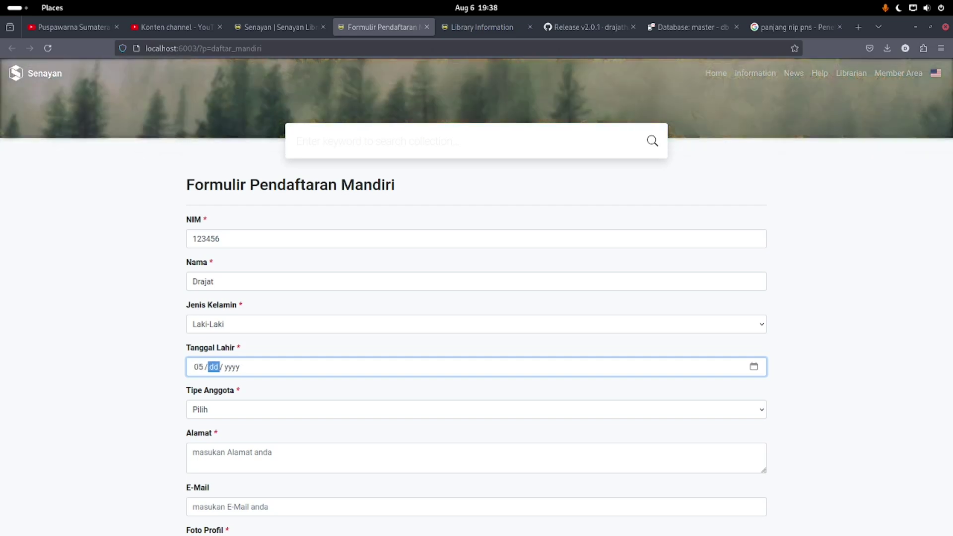
type("20 / 1985")
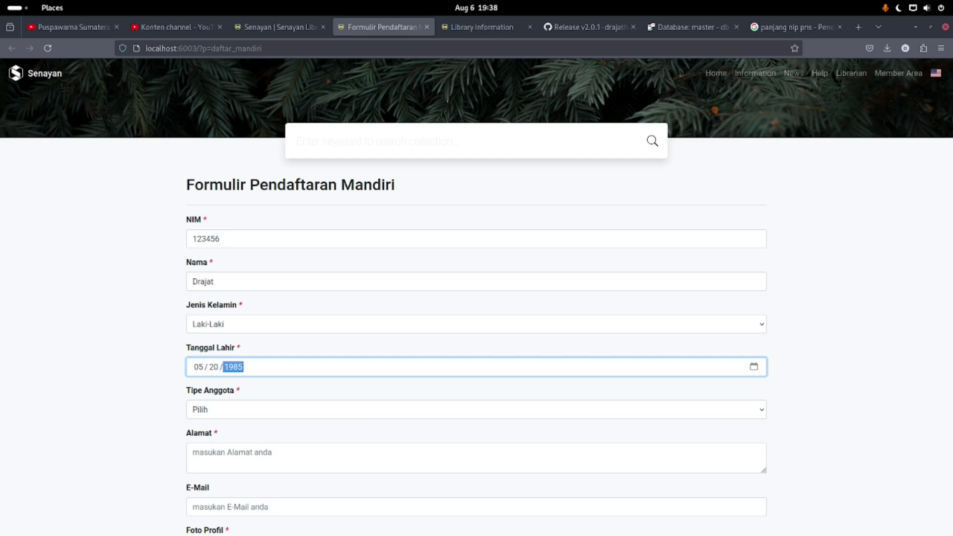
key("BackSpace")
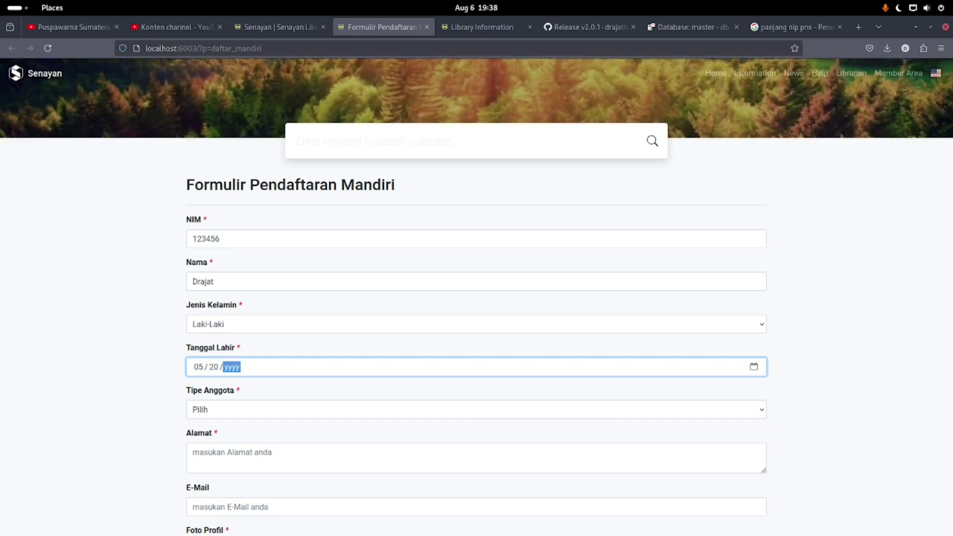
key("BackSpace")
key("BackSpace")
key("BackSpace")
key("BackSpace")
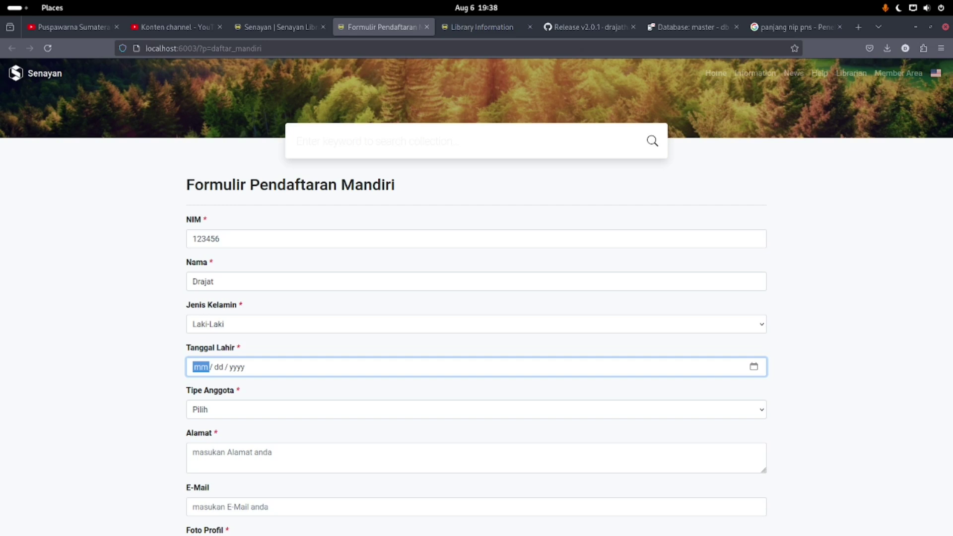
left_click(219, 366)
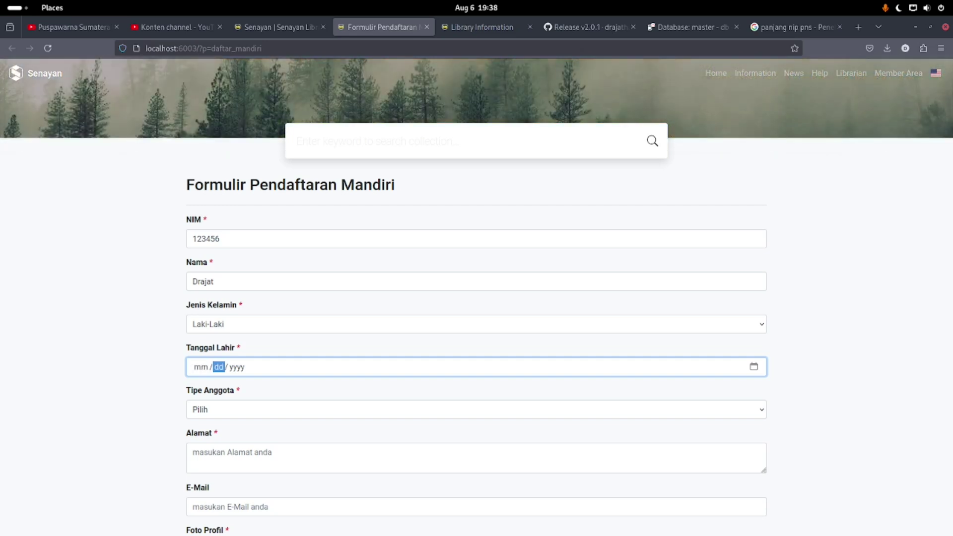
left_click(237, 366)
type("2000")
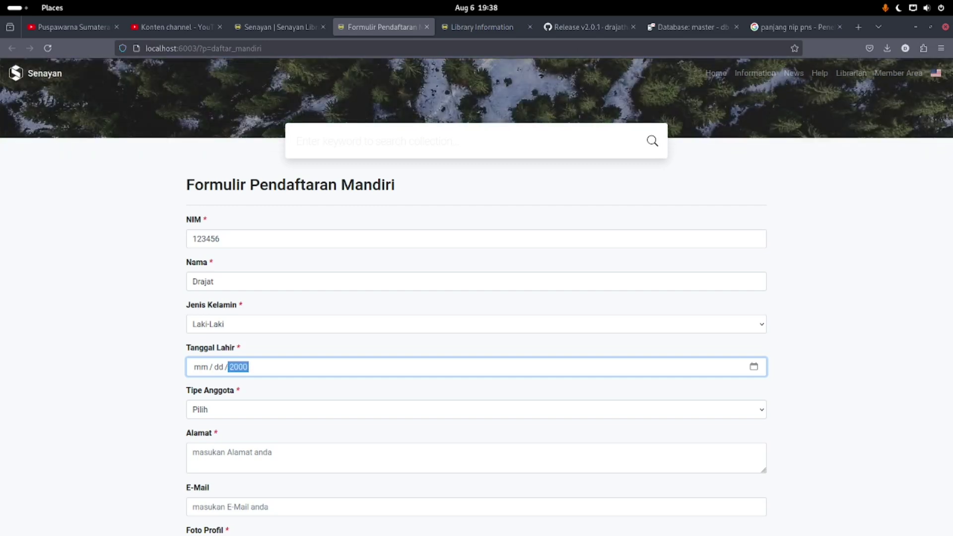
left_click(219, 366)
type("18")
left_click(201, 367)
type("05")
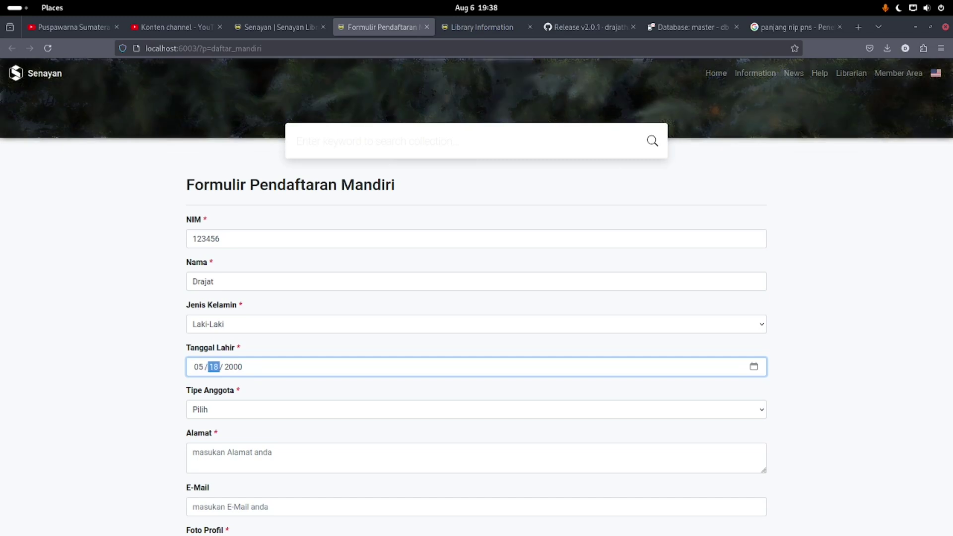
key("Tab")
key("Tab")
key("Tab")
key("Down")
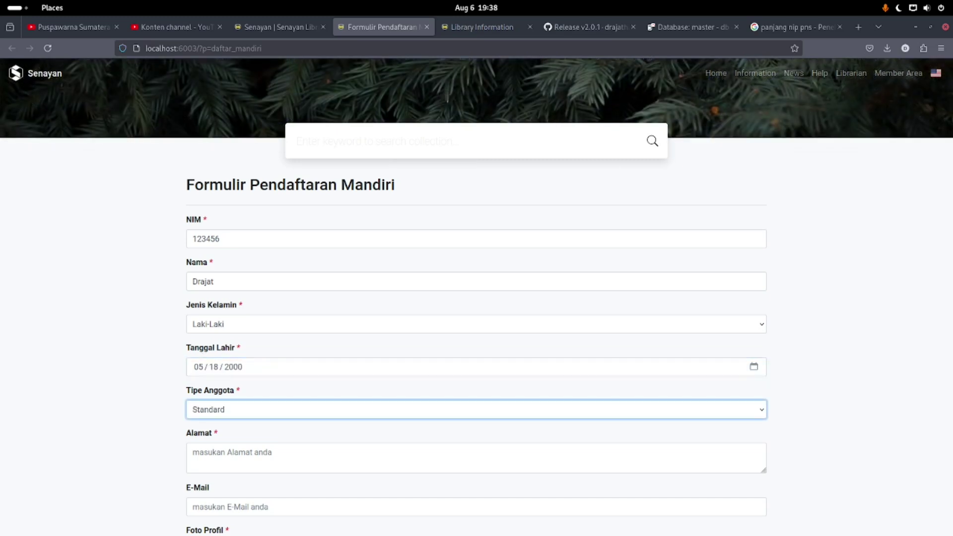
Fill in the member's address and e-mail address
scroll(118, 278, "down", 3)
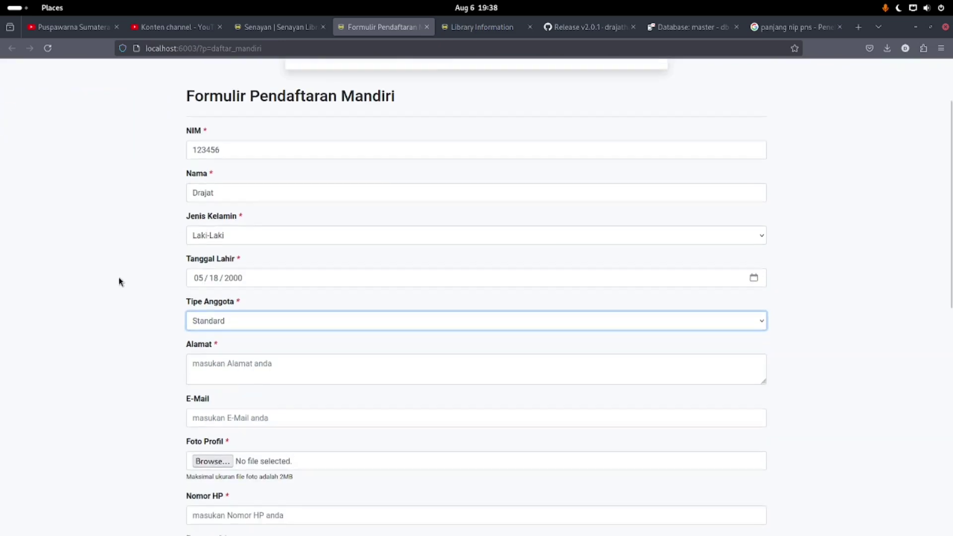
scroll(118, 278, "down", 1)
left_click(206, 343)
type("Jl Surya")
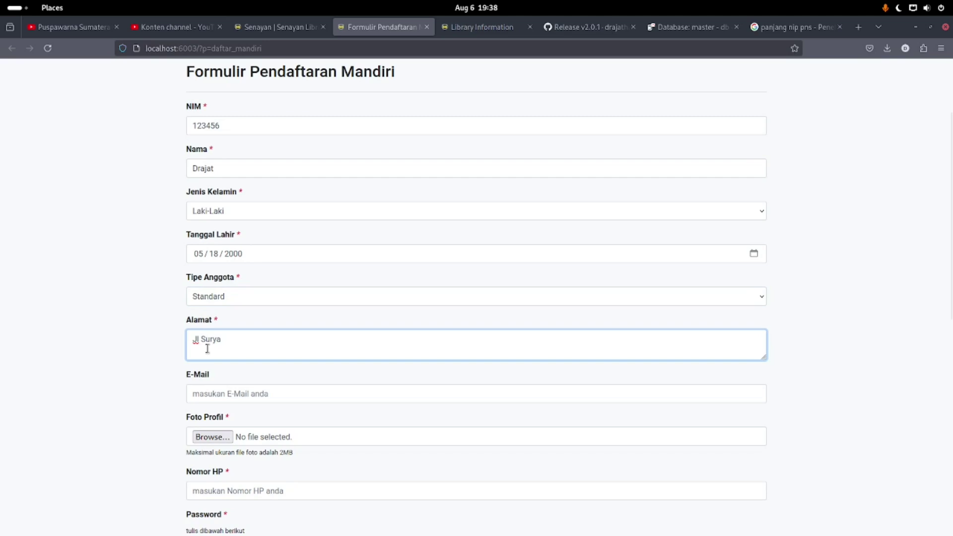
scroll(223, 328, "down", 4)
left_click(239, 304)
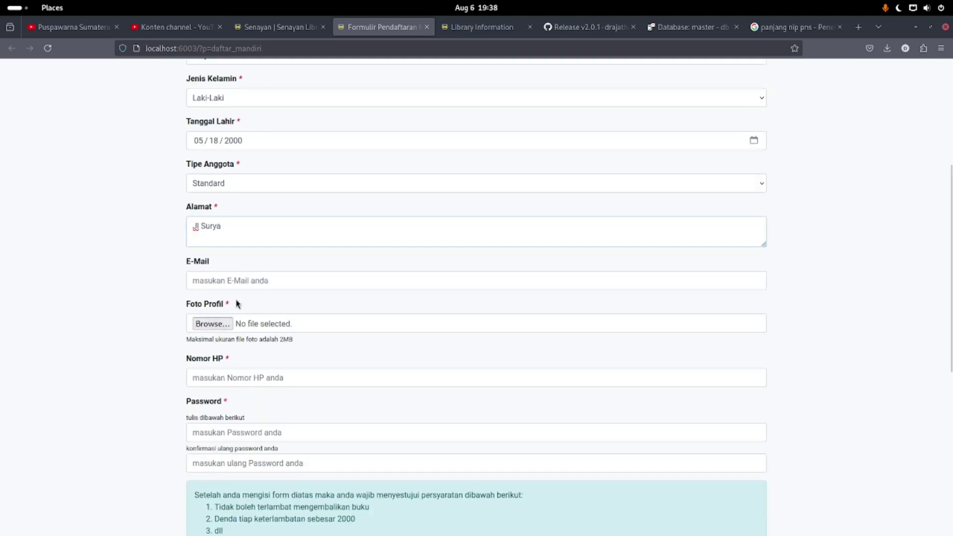
left_click(222, 278)
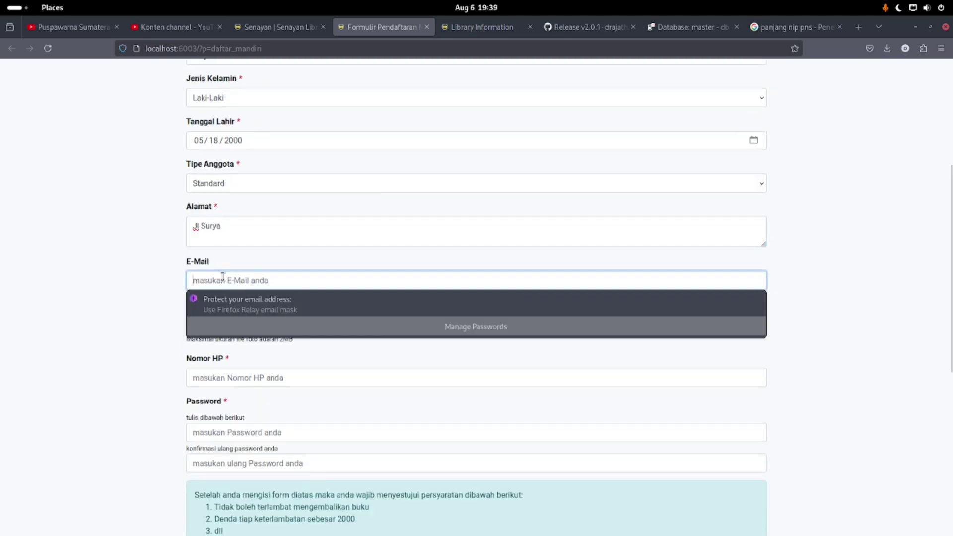
type("saya@mail.com")
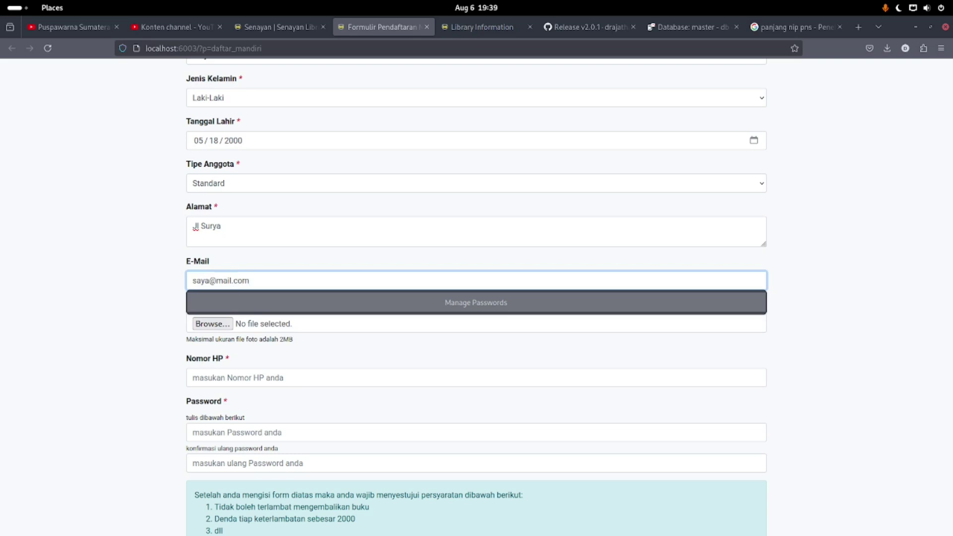
left_click(87, 265)
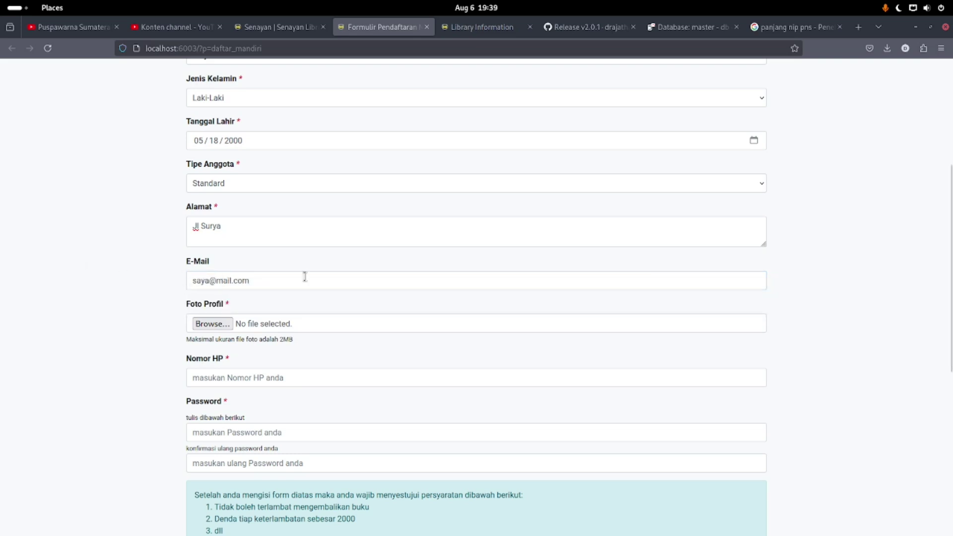
Attach me.jpeg as the profile photo
left_click(213, 324)
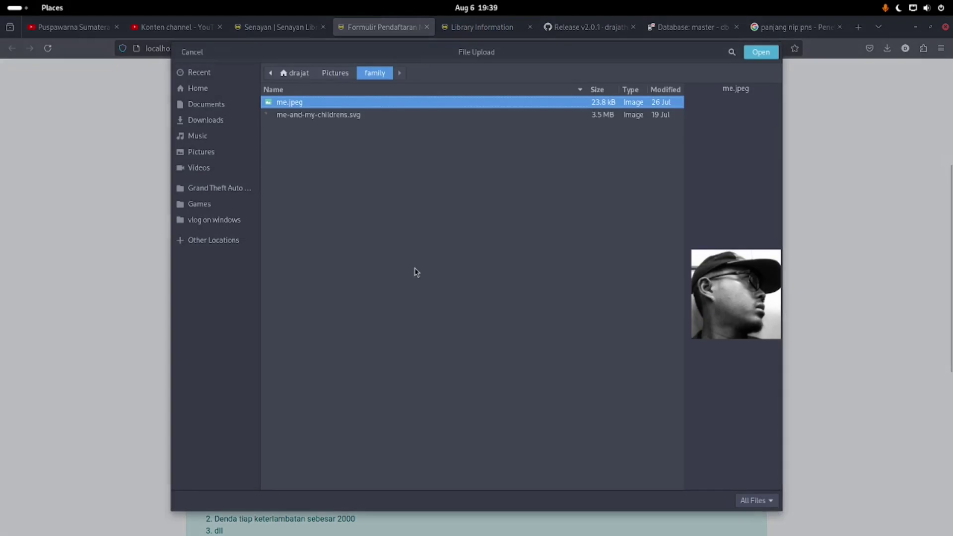
double_click(298, 103)
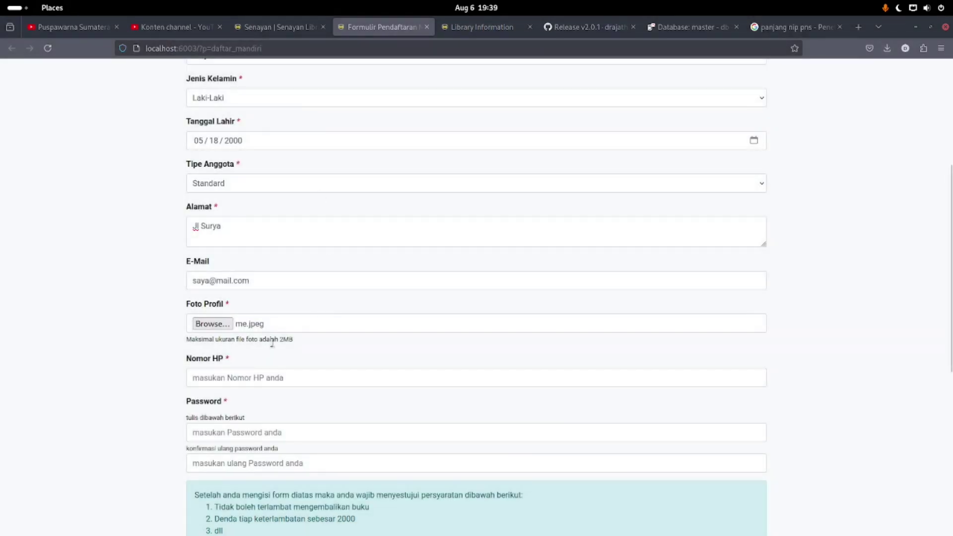
left_click_drag(304, 342, 273, 337)
scroll(181, 376, "down", 2)
Enter the phone number, then type the account password and confirm it
left_click(245, 264)
type("123")
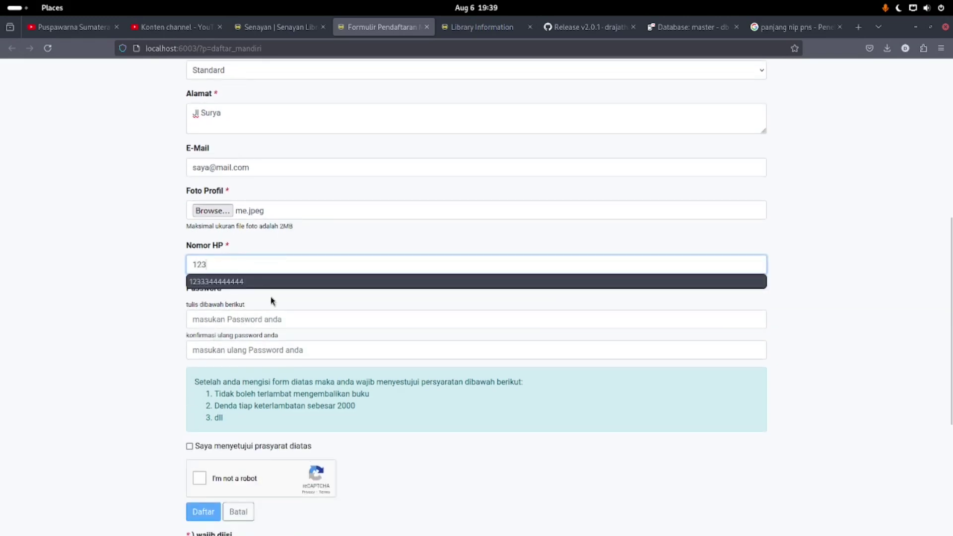
left_click(249, 282)
left_click(220, 318)
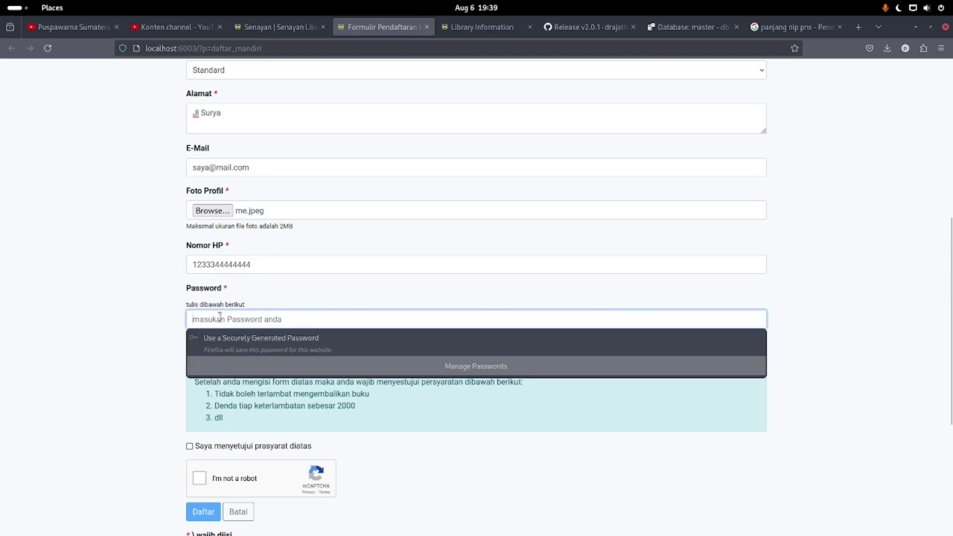
type("123")
left_click(219, 347)
type("123")
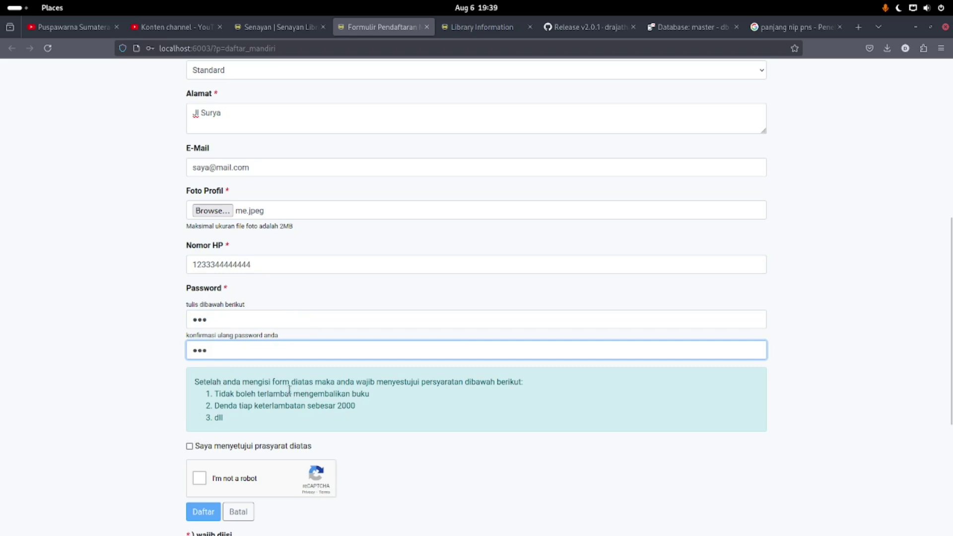
scroll(289, 389, "down", 2)
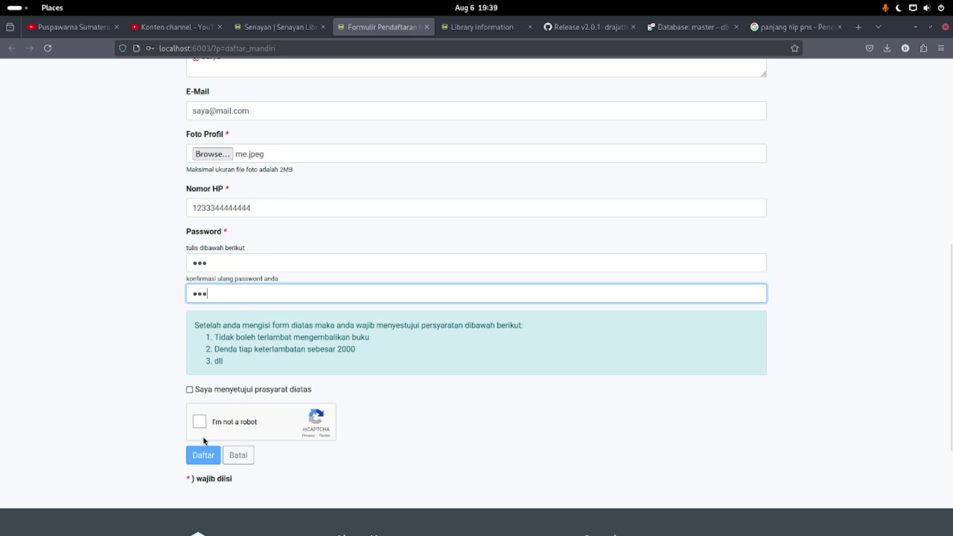
Agree to the terms, pass reCAPTCHA, submit with Daftar and acknowledge the success message
left_click(214, 391)
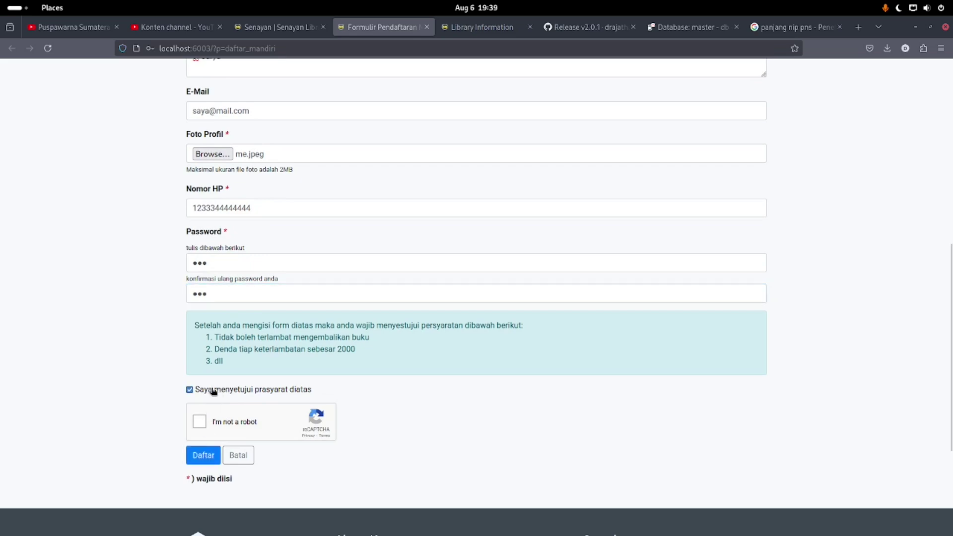
left_click(199, 422)
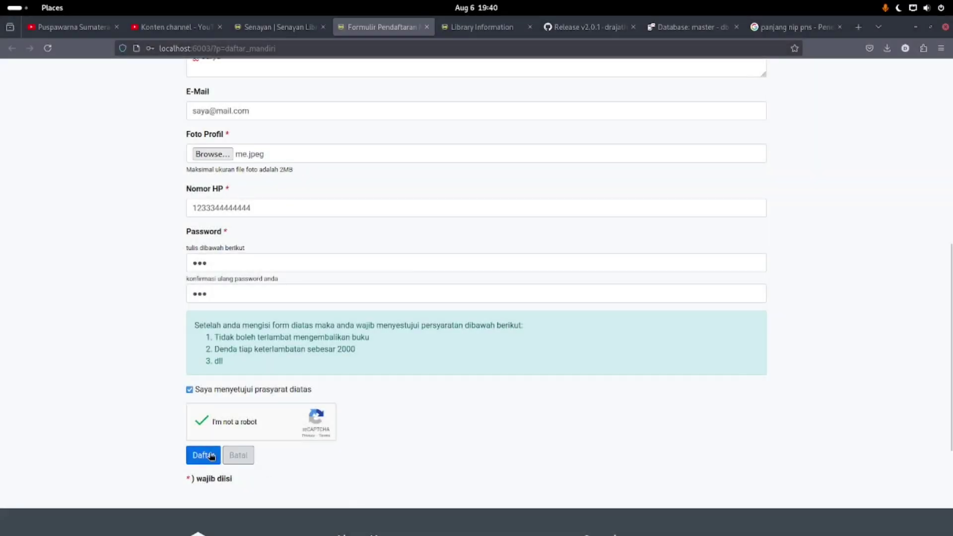
left_click(200, 457)
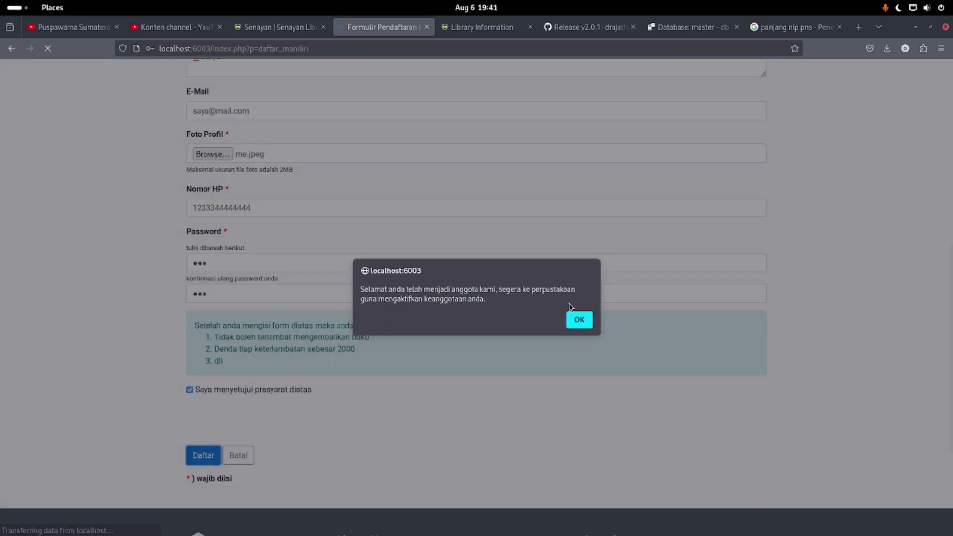
left_click(578, 320)
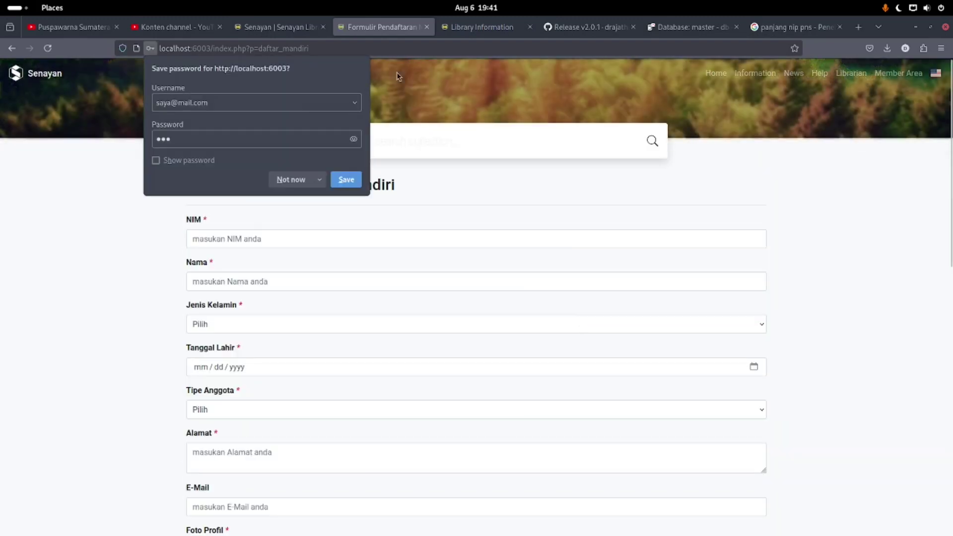
In the admin Daftar Online list, open the newly submitted registration for review
left_click(397, 72)
left_click(273, 28)
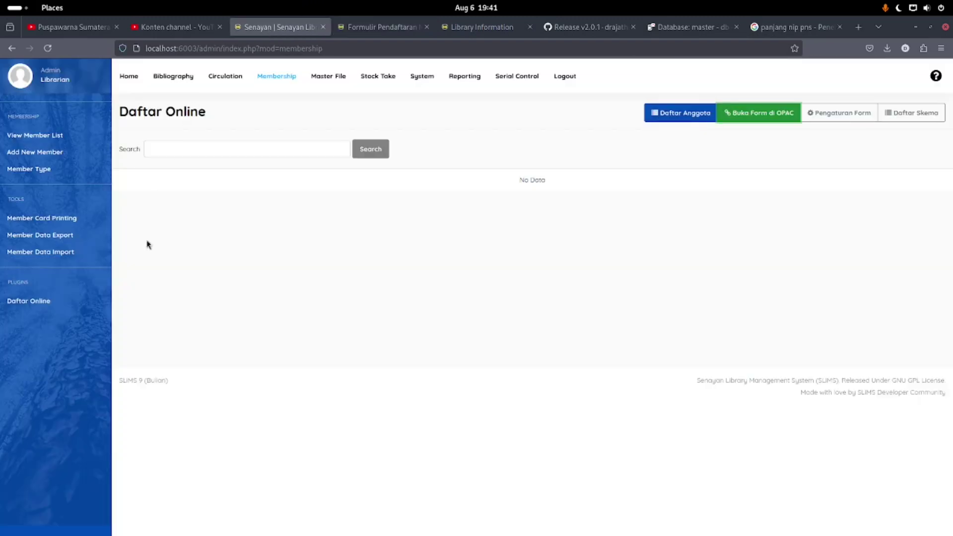
left_click(62, 308)
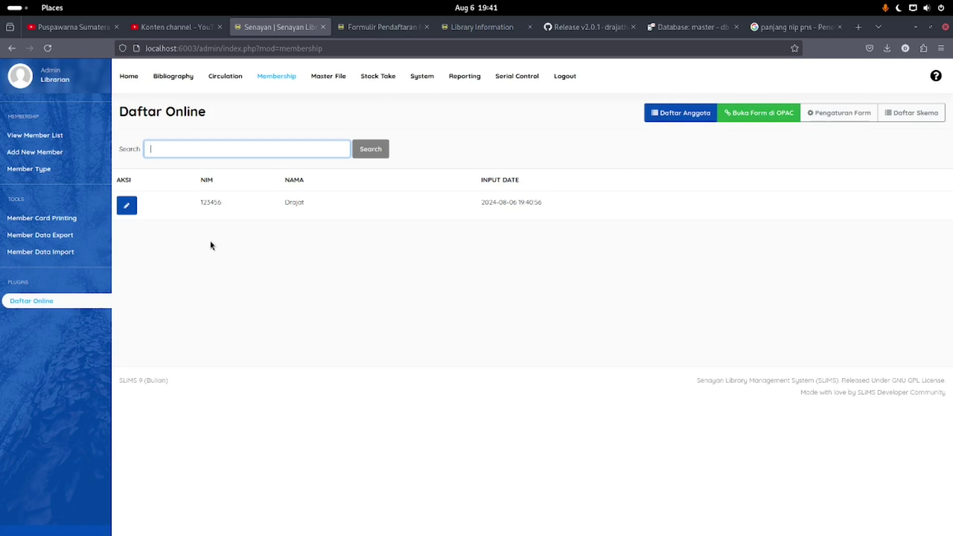
left_click(127, 204)
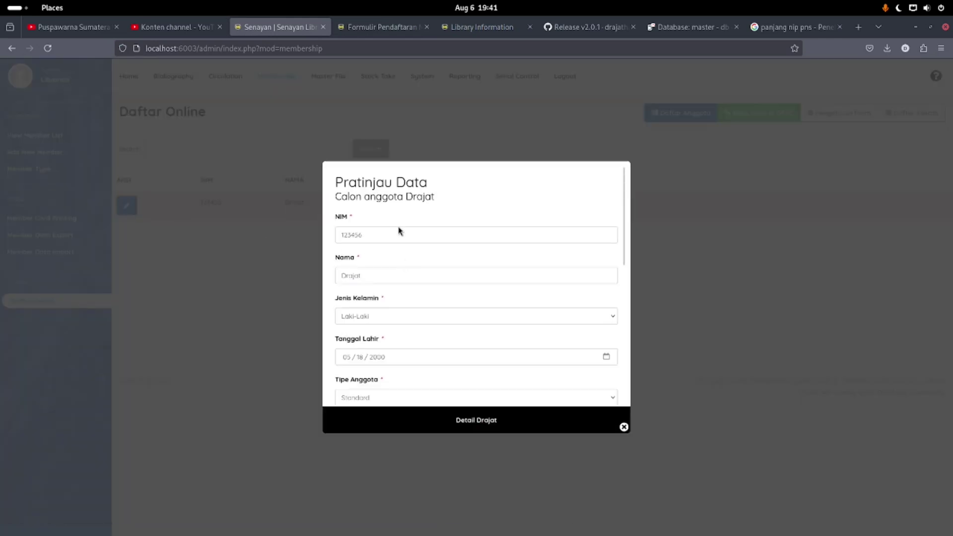
Review the registrant's details and approve the registration with Setujui
scroll(397, 230, "down", 10)
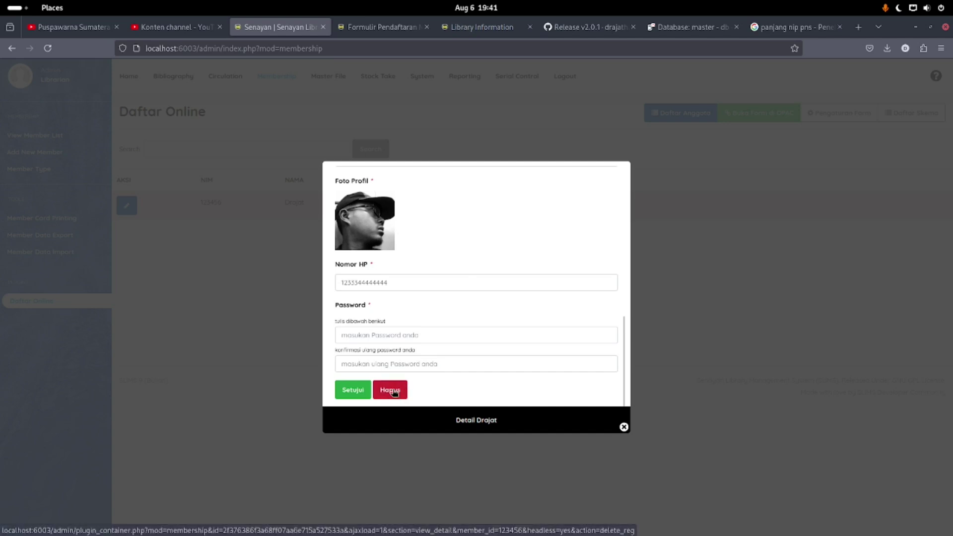
scroll(391, 337, "up", 10)
scroll(392, 343, "down", 2)
scroll(393, 342, "down", 8)
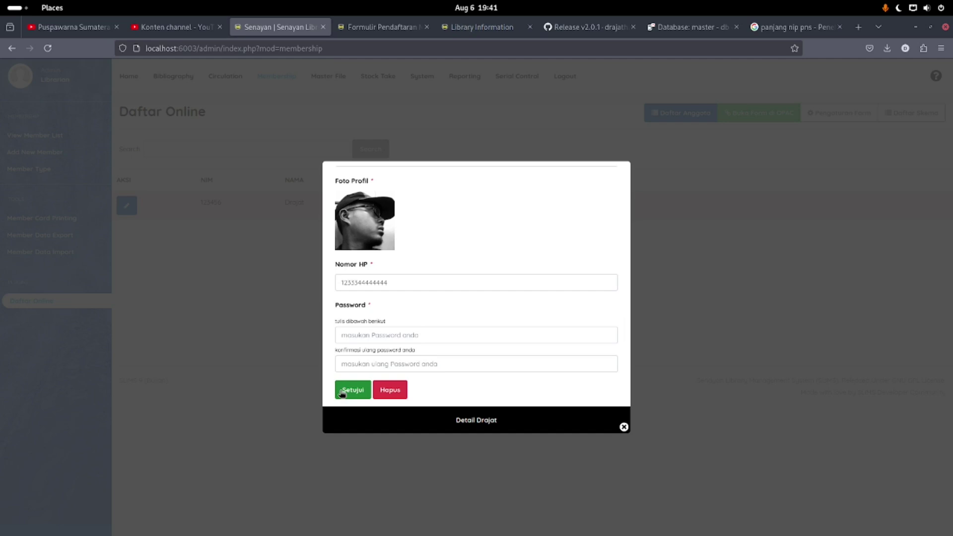
scroll(345, 357, "up", 10)
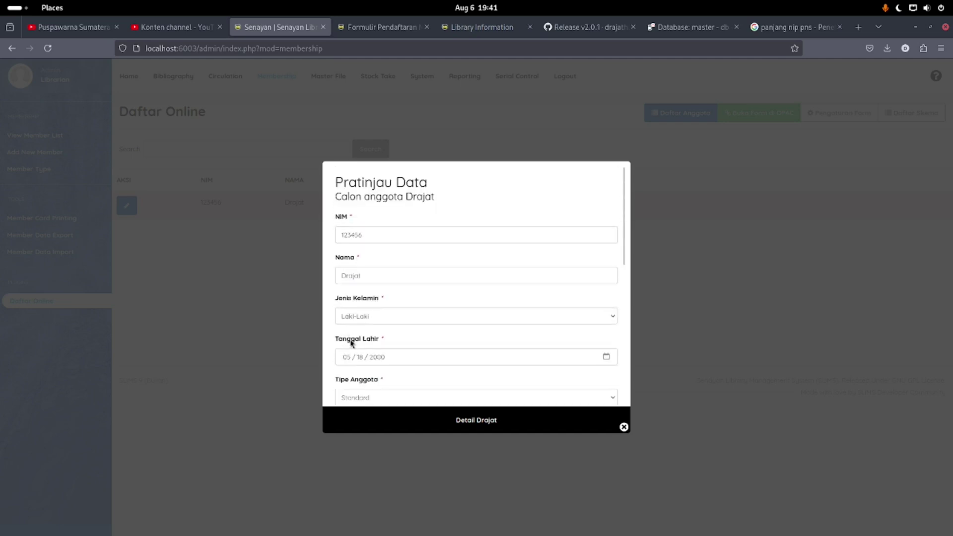
left_click(379, 279)
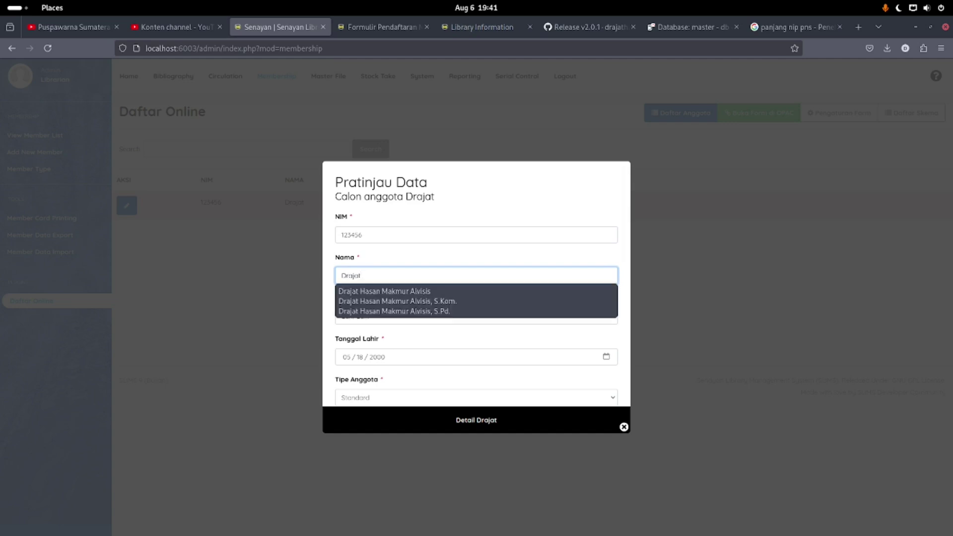
left_click(417, 229)
scroll(392, 258, "down", 10)
left_click(351, 389)
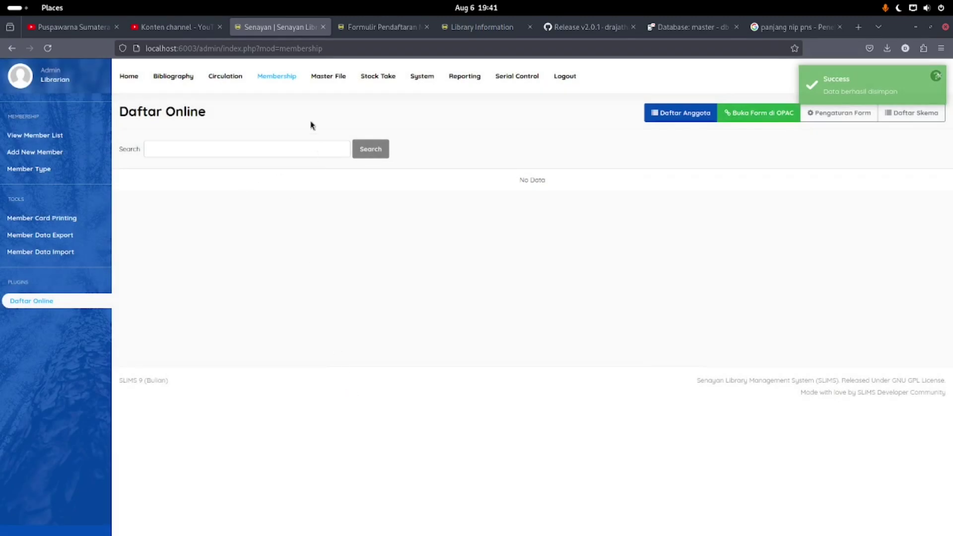
On the OPAC Member Area login, enter the new member's ID and password
left_click(277, 79)
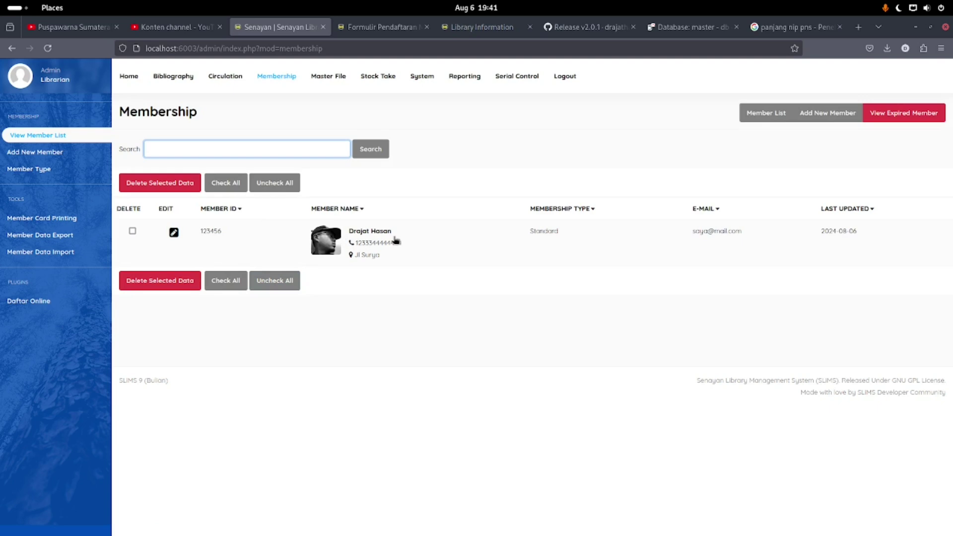
left_click(384, 29)
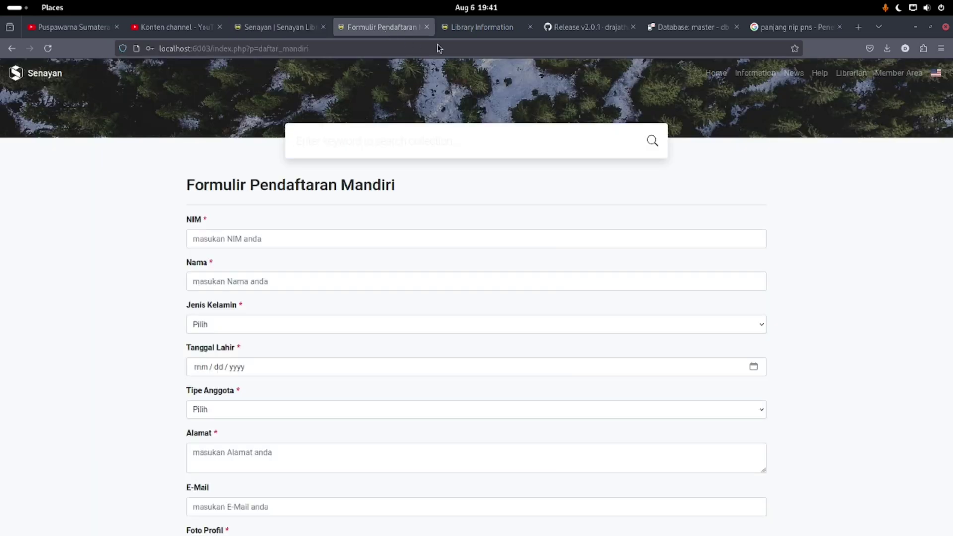
left_click(898, 74)
left_click(196, 276)
type("123")
left_click(203, 312)
type("123")
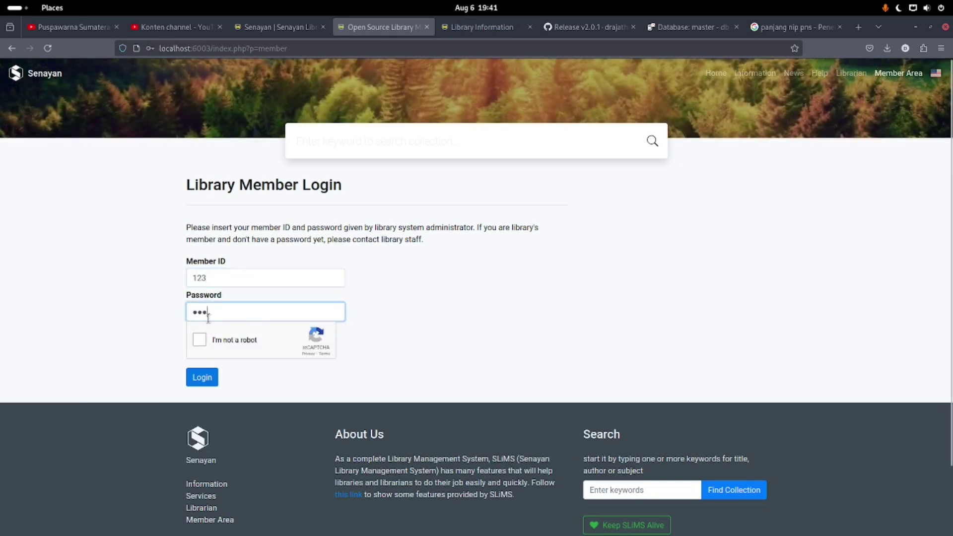
Solve the car reCAPTCHA challenge and submit the login, which fails with wrong ID or password
left_click(199, 339)
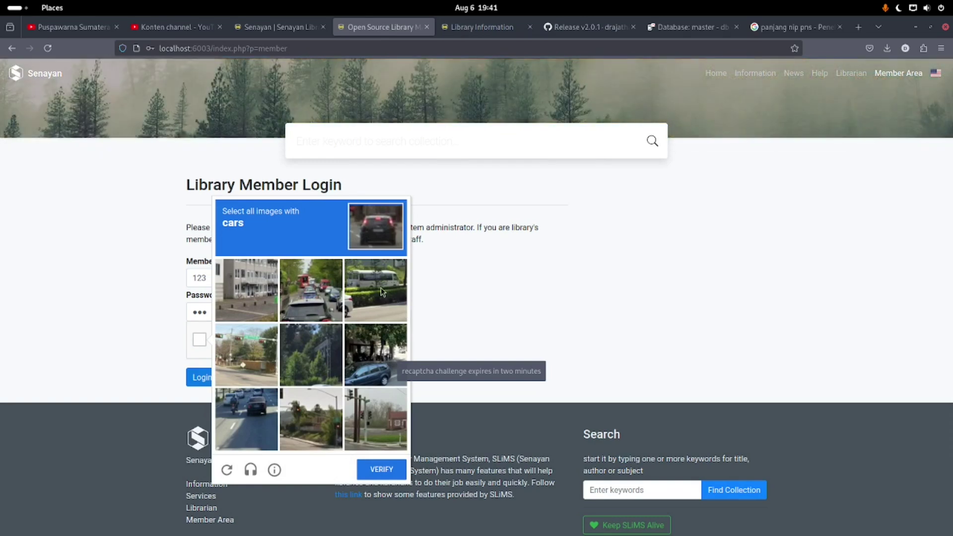
left_click(368, 358)
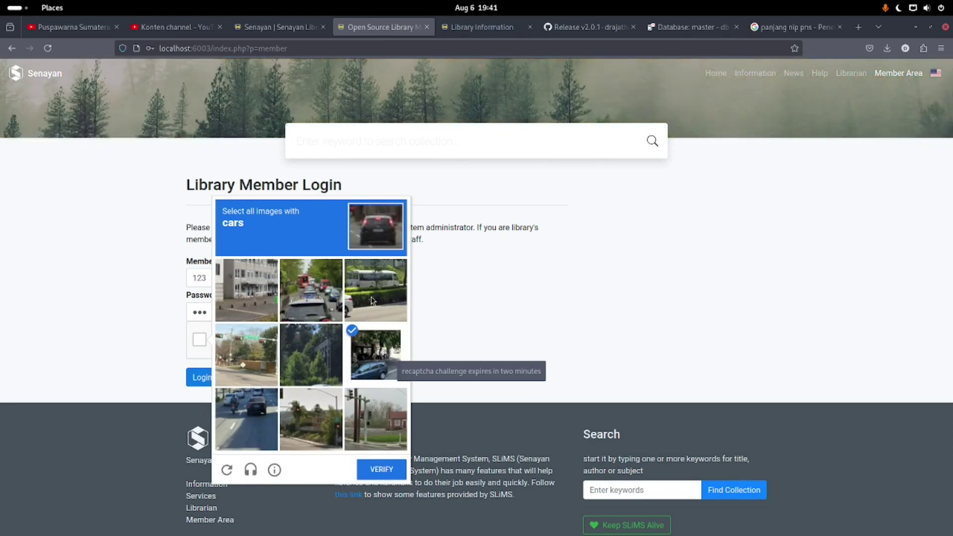
left_click(373, 292)
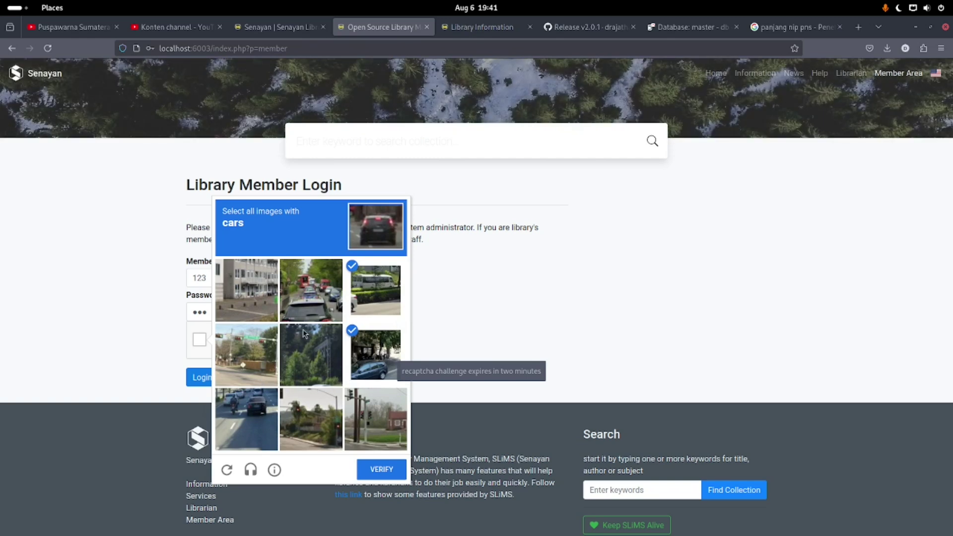
left_click(308, 297)
left_click(381, 469)
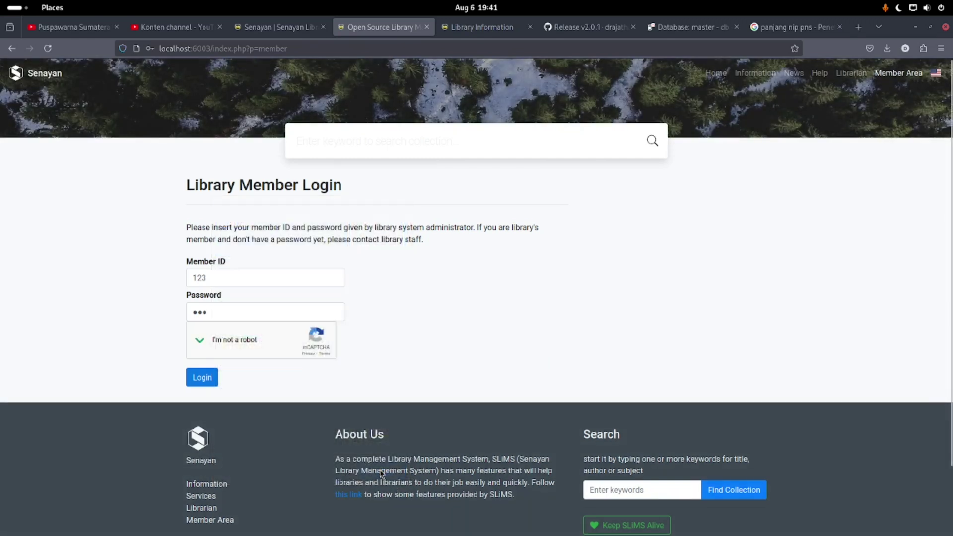
left_click(189, 376)
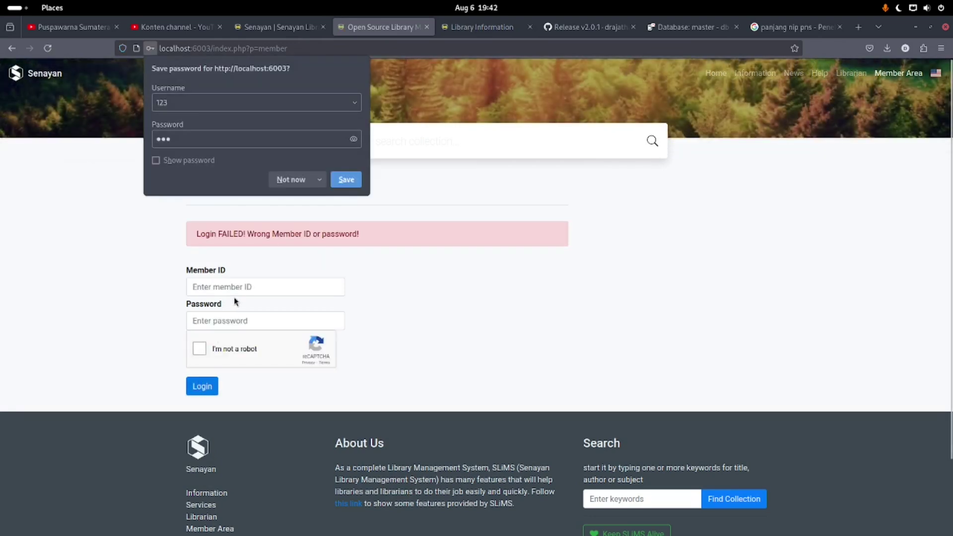
Copy the new member's Member ID from their record in the admin pages
left_click(266, 26)
left_click(174, 232)
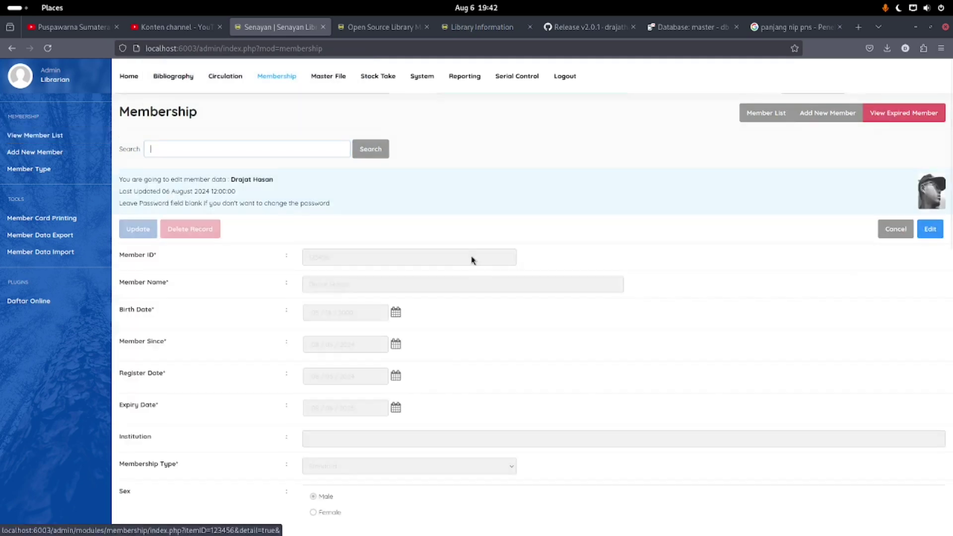
left_click(929, 228)
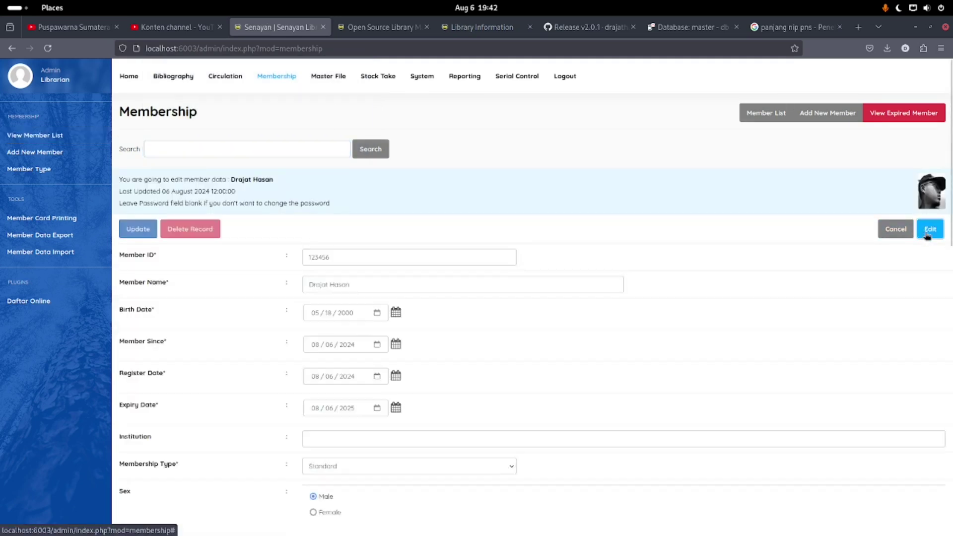
left_click(358, 257)
double_click(357, 257)
key("ctrl+c")
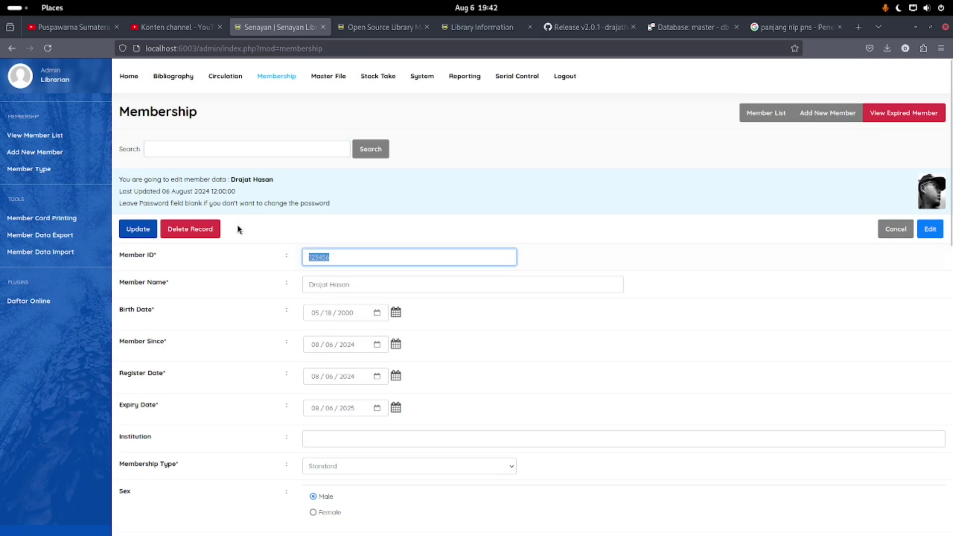
Enter the copied Member ID and the account password in the OPAC member login
left_click(382, 26)
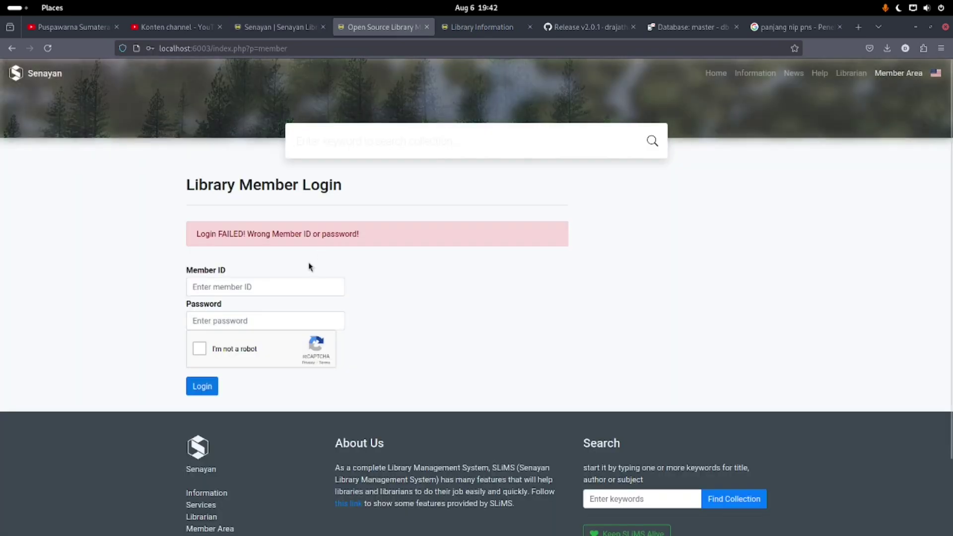
left_click(255, 280)
key("ctrl+v")
left_click(182, 327)
left_click(239, 326)
type("123")
Solve the bicycle captcha to finish logging in, declining to save the password
left_click(194, 351)
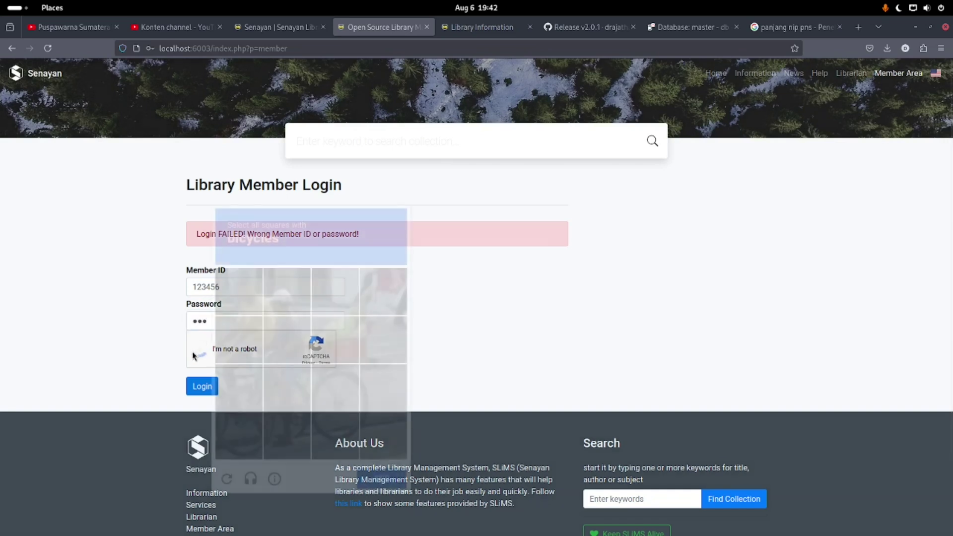
left_click(334, 383)
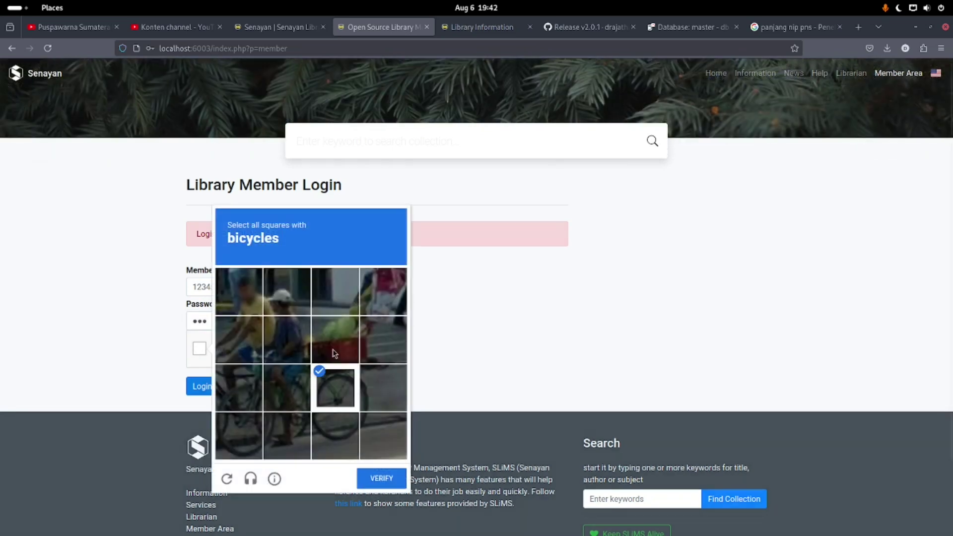
left_click(335, 353)
left_click(294, 348)
left_click(285, 302)
left_click(248, 338)
left_click(287, 387)
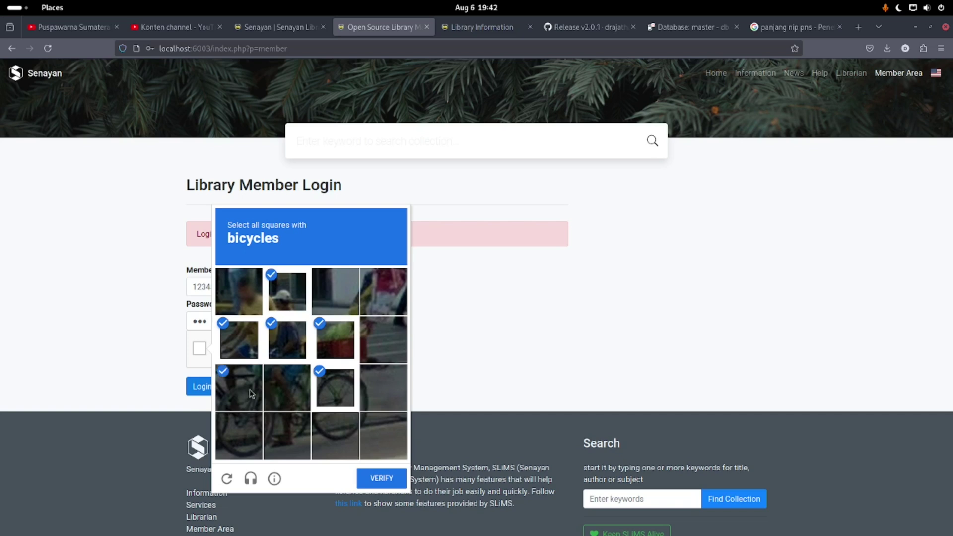
left_click(249, 389)
left_click(286, 436)
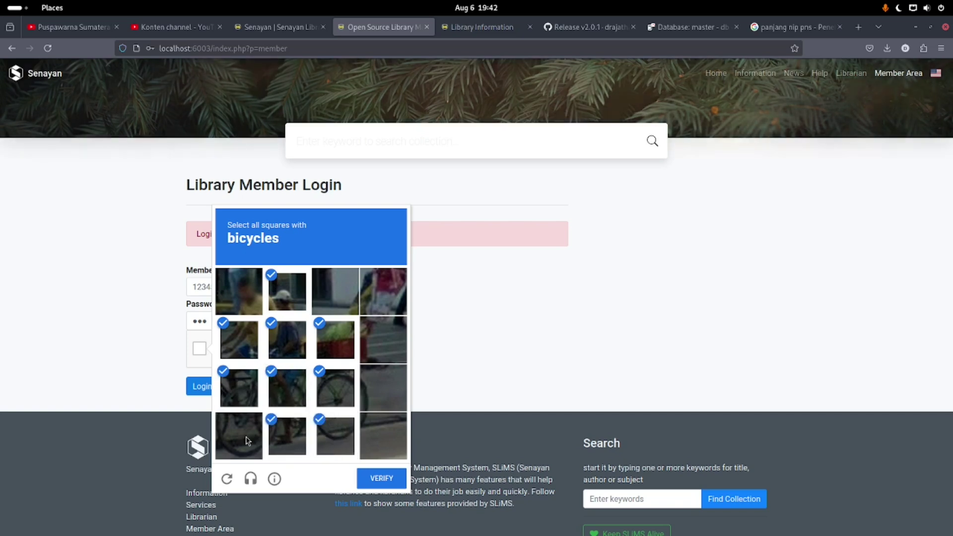
left_click(239, 436)
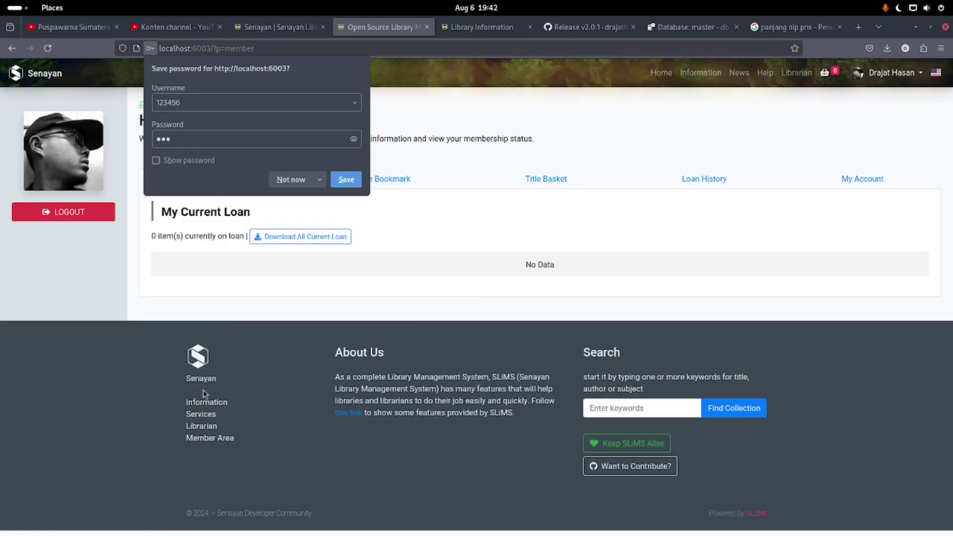
left_click(236, 336)
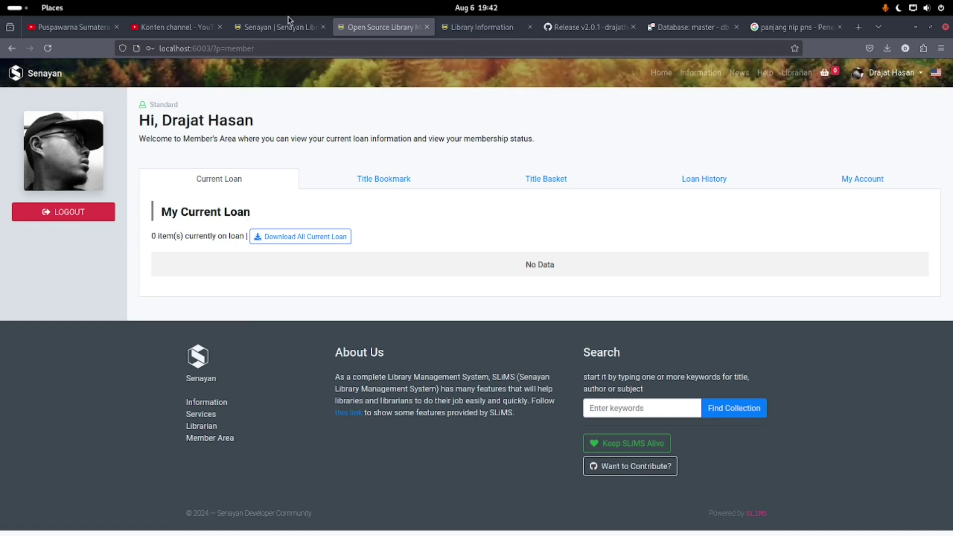
From Membership > Daftar Online's schema list, export the Daftar Mandiri card to self_registration_daftar_mandiri(2).json
left_click(274, 29)
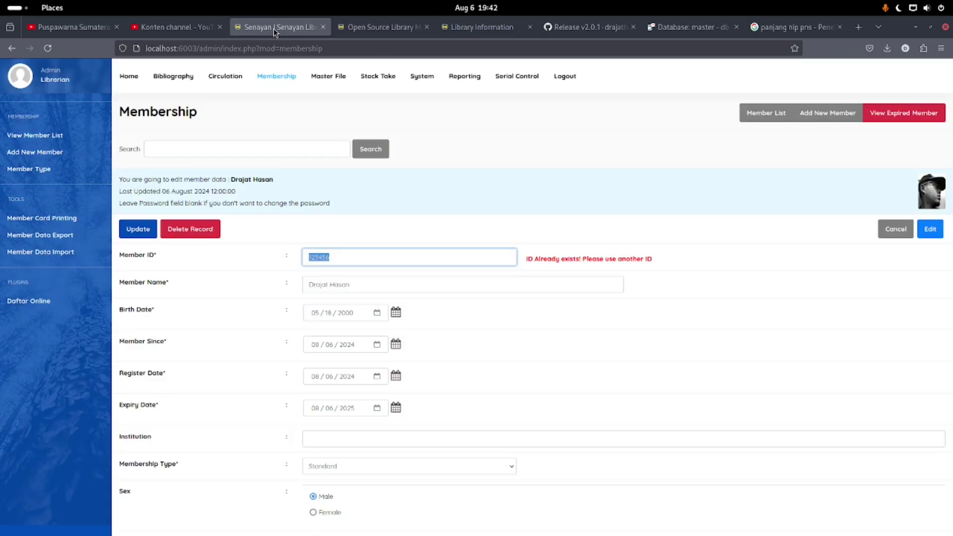
left_click(276, 76)
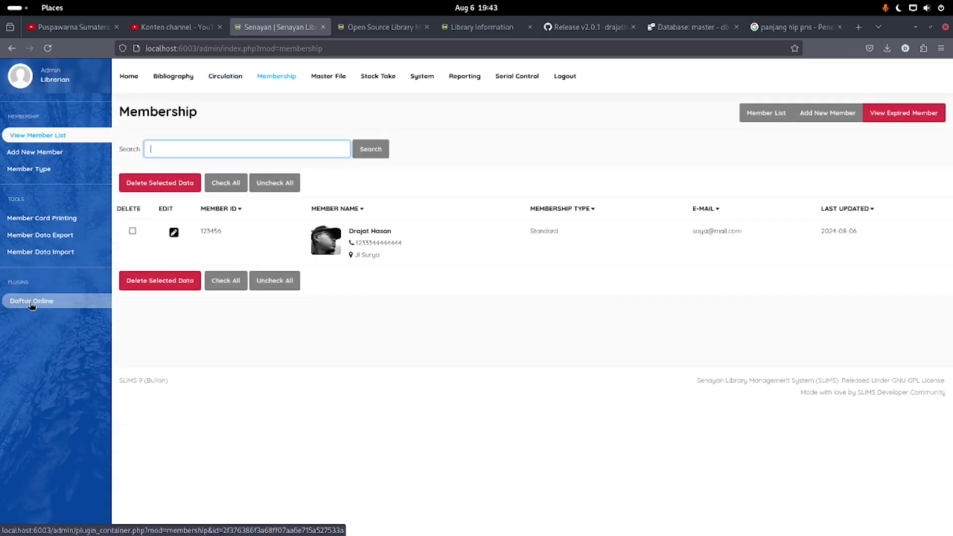
left_click(31, 301)
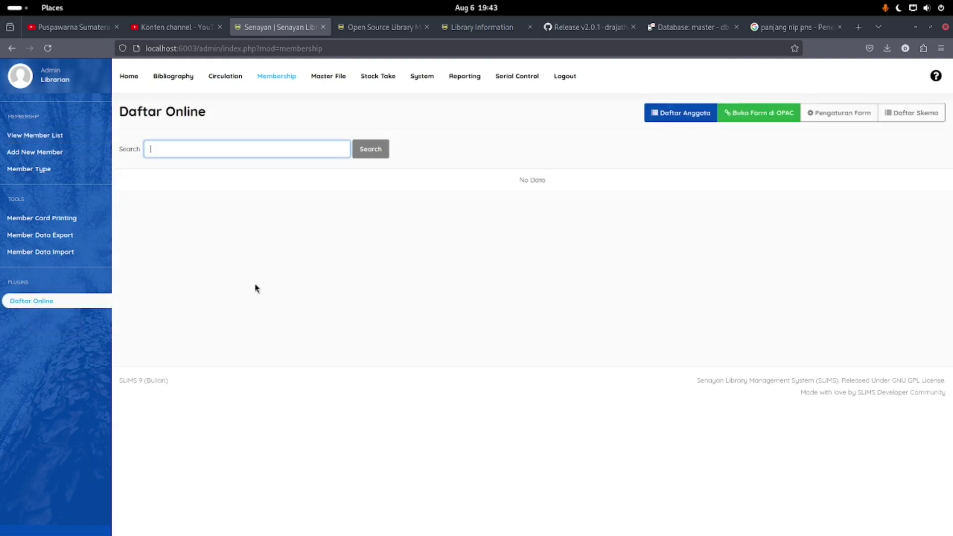
left_click(901, 118)
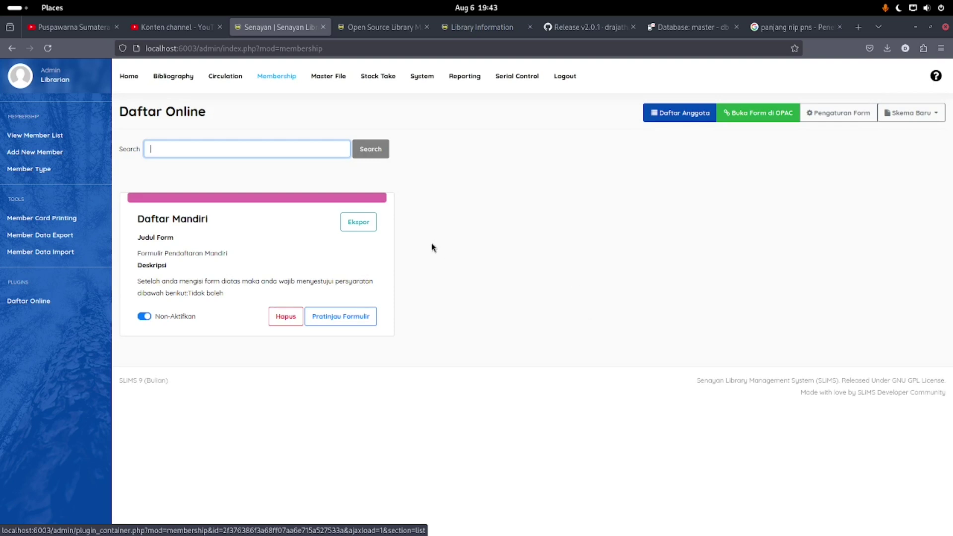
left_click(353, 223)
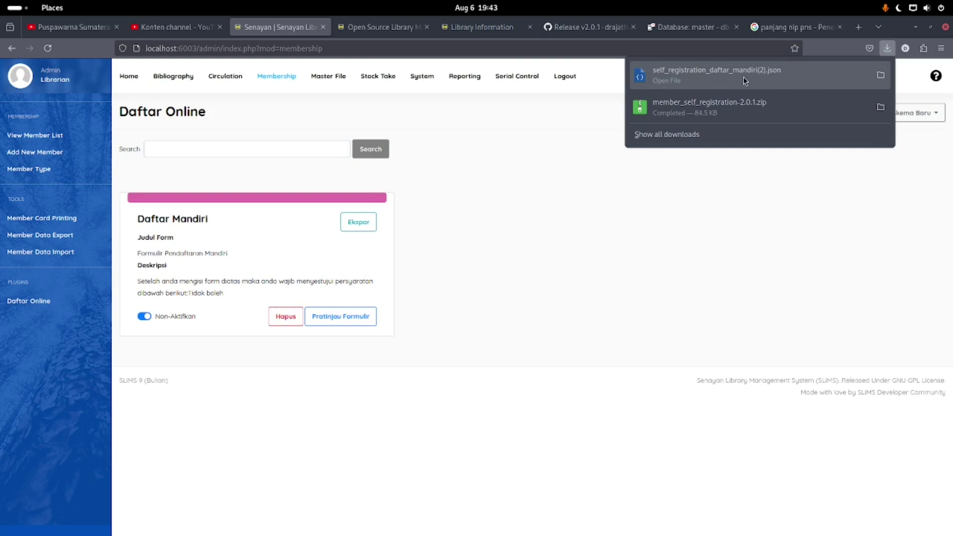
left_click(506, 276)
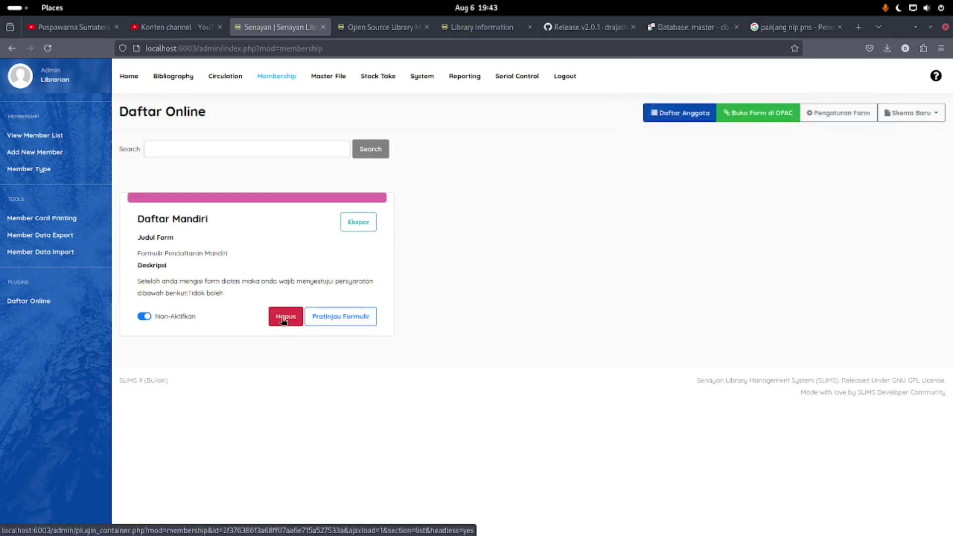
Delete the Daftar Mandiri schema, confirming the deletion
left_click(284, 318)
left_click(579, 319)
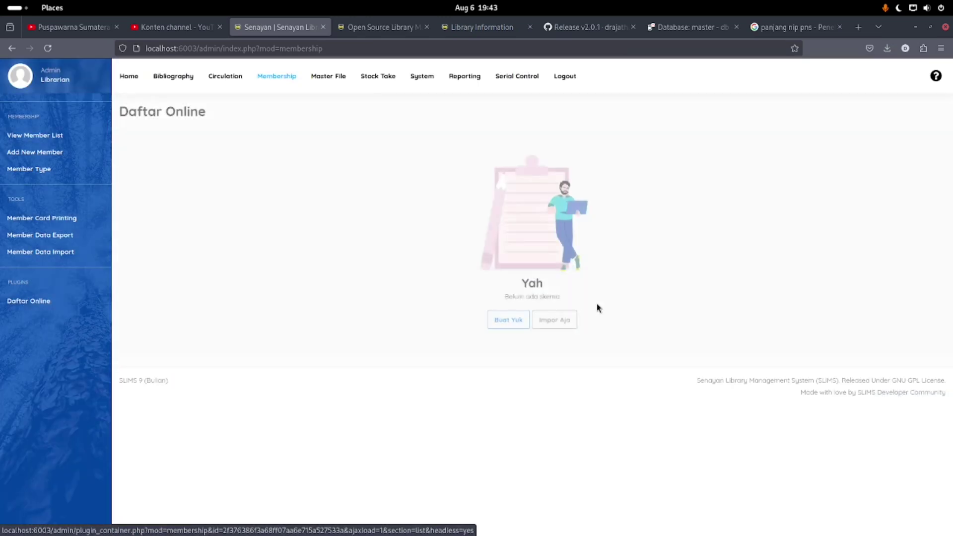
left_click(560, 323)
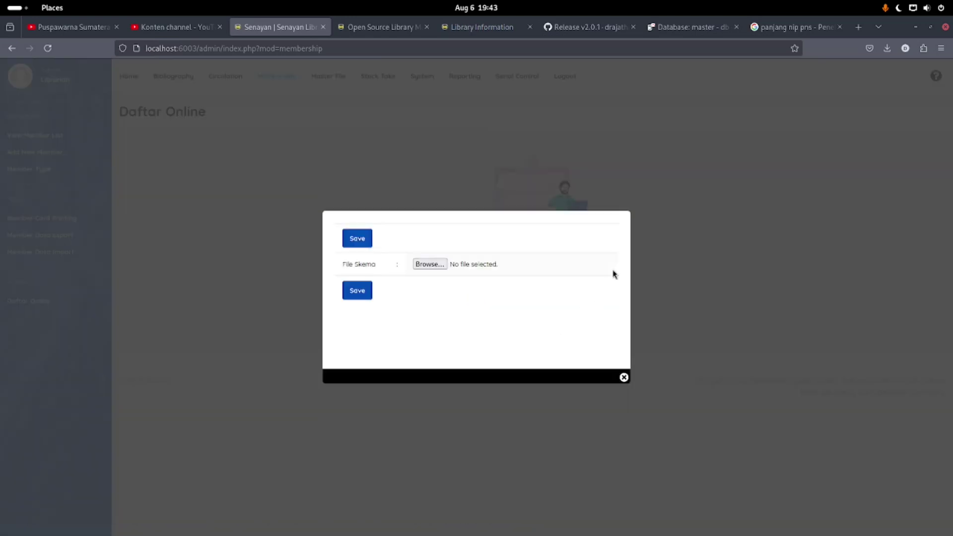
Import self_registration_daftar_mandiri(2).json from Downloads and switch the Daftar Mandiri schema to active
left_click(430, 264)
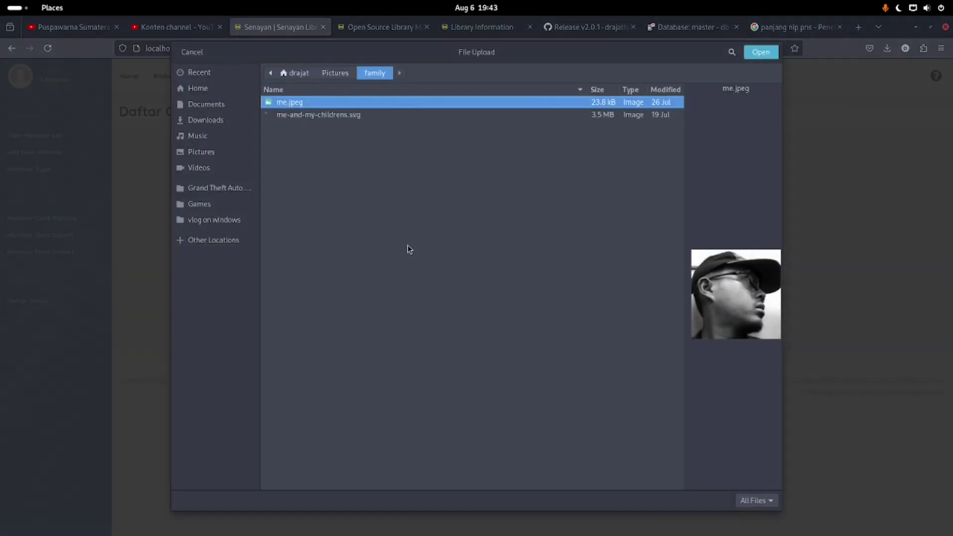
left_click(218, 120)
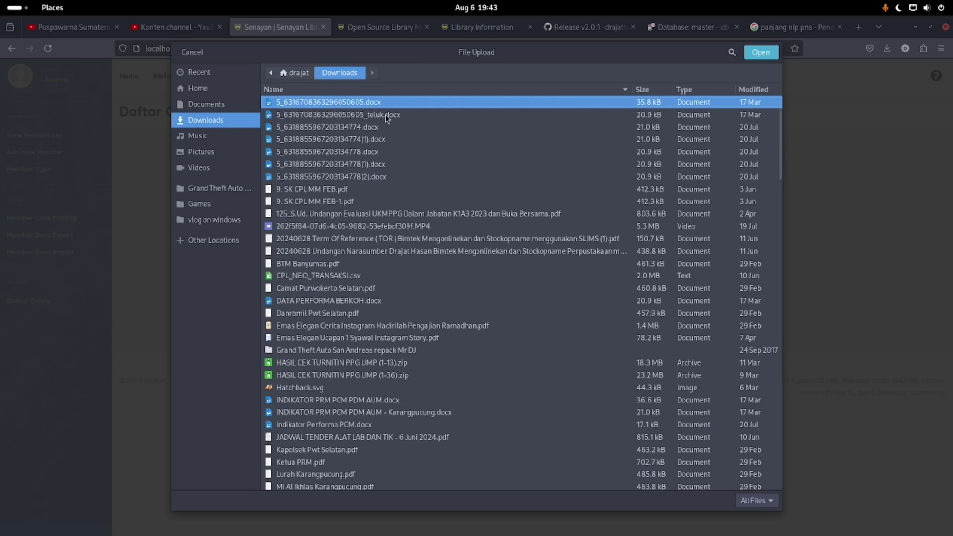
left_click(204, 72)
double_click(320, 85)
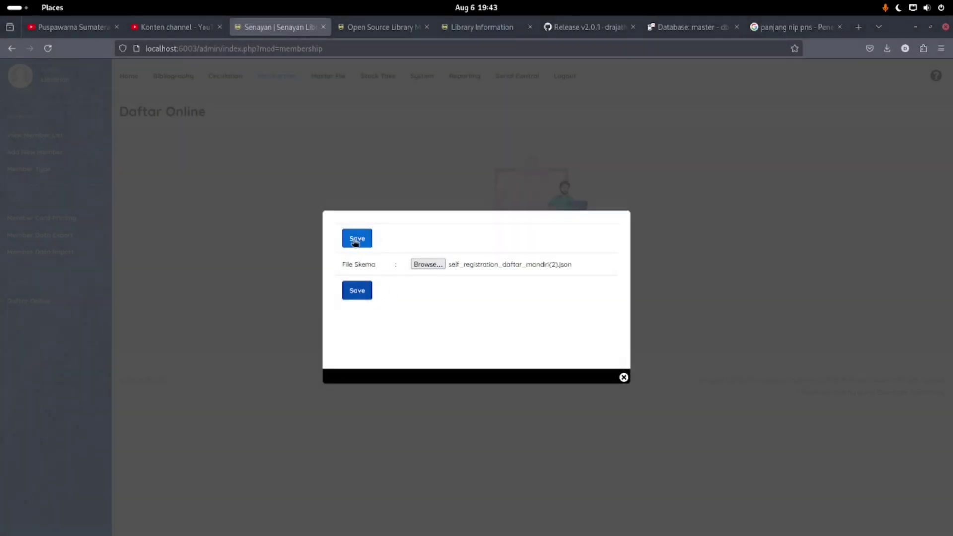
left_click(355, 241)
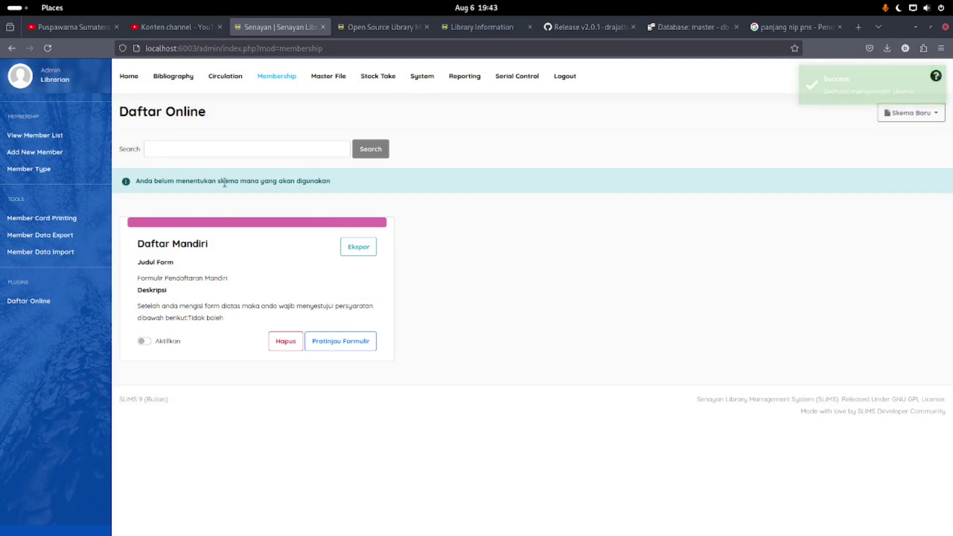
left_click(163, 341)
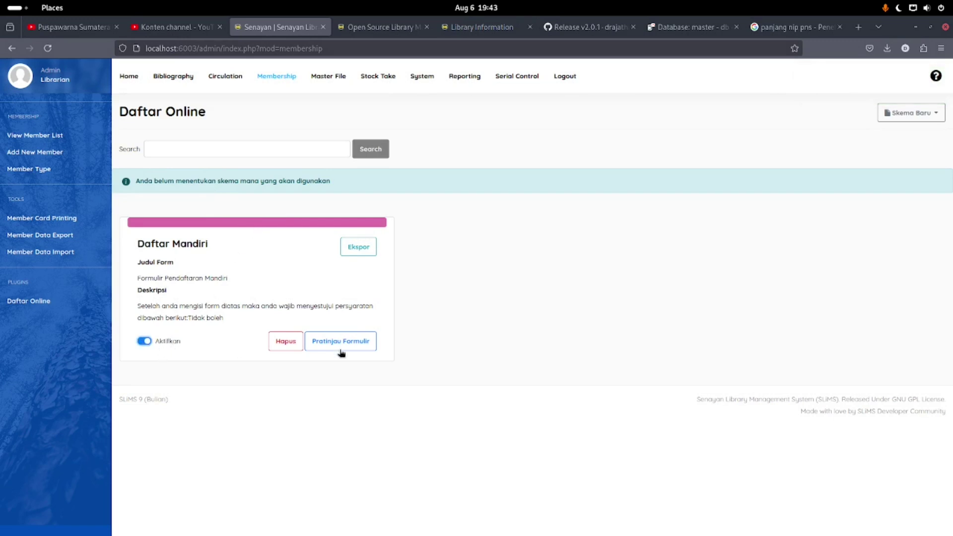